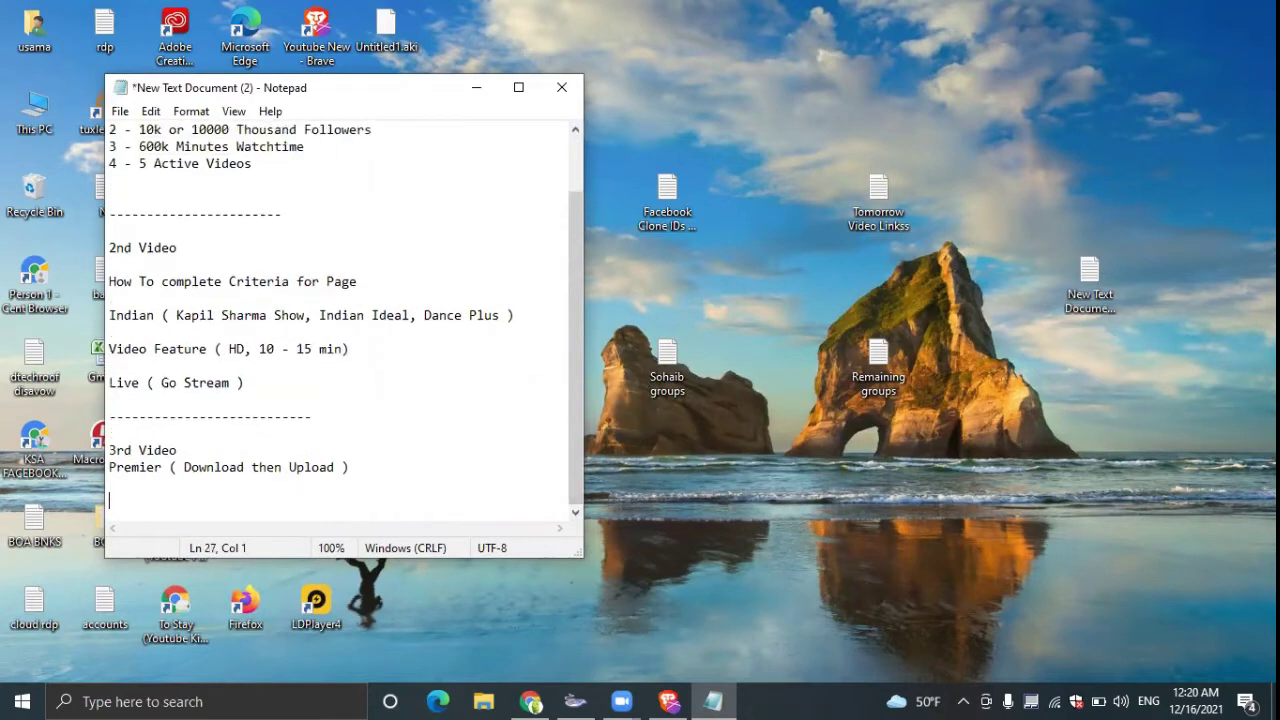
Step: Add a dashed separator, a "4th Video" heading and the line "How To Share Videos" at the end of the notes
{"action": "type", "text": "----------------"}
{"action": "key", "text": "Return"}
{"action": "type", "text": "4th"}
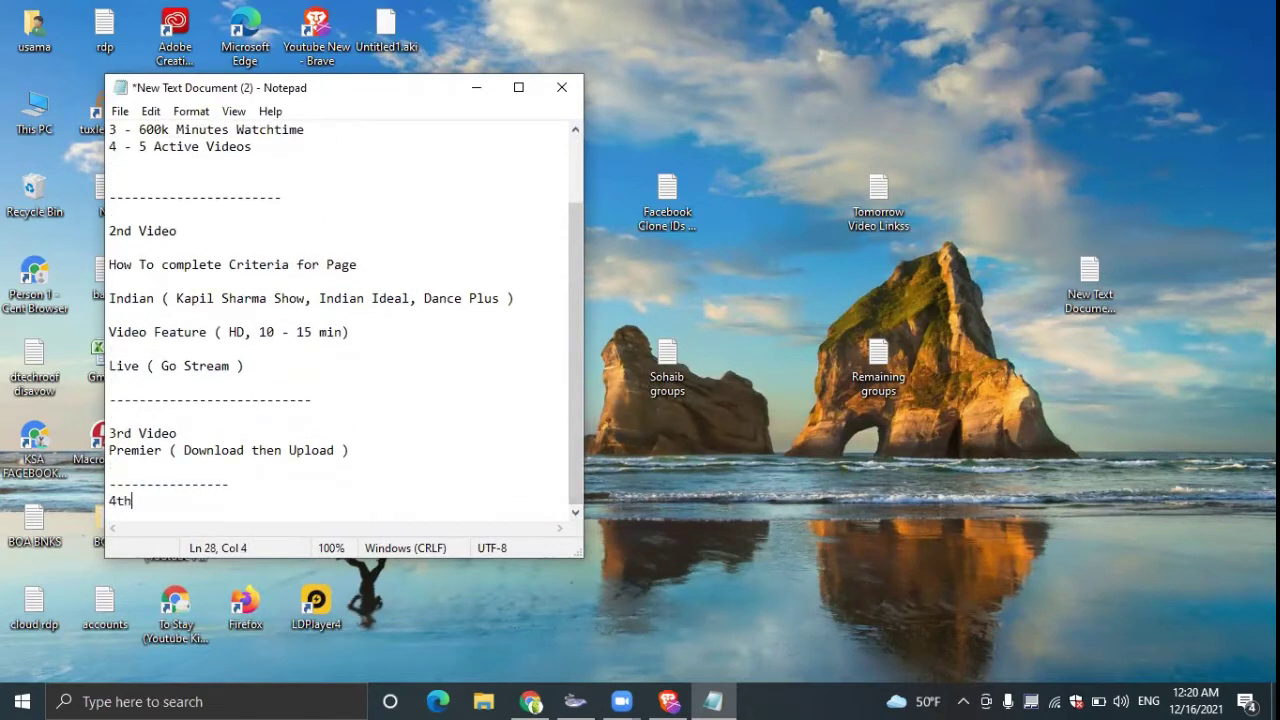
{"action": "type", "text": " Video"}
{"action": "key", "text": "Return"}
{"action": "key", "text": "Return"}
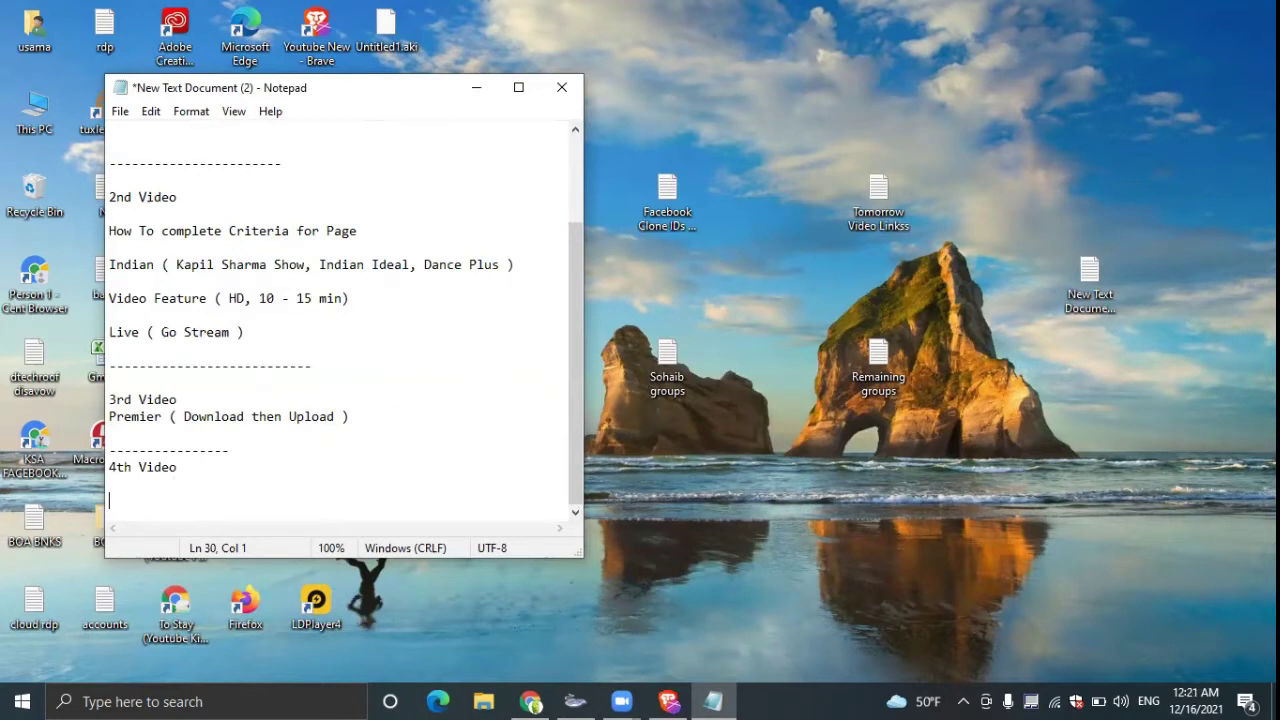
{"action": "type", "text": "How To Share Videos"}
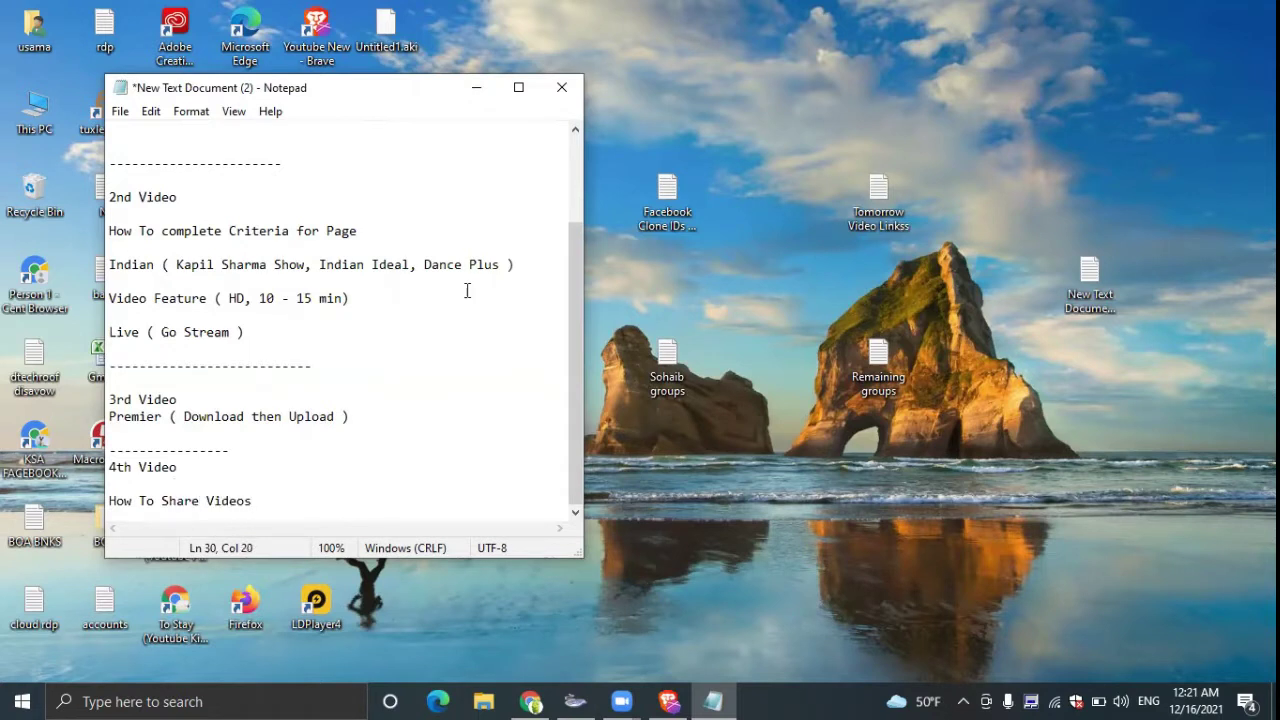
{"action": "double_click", "coordinate": [302, 270]}
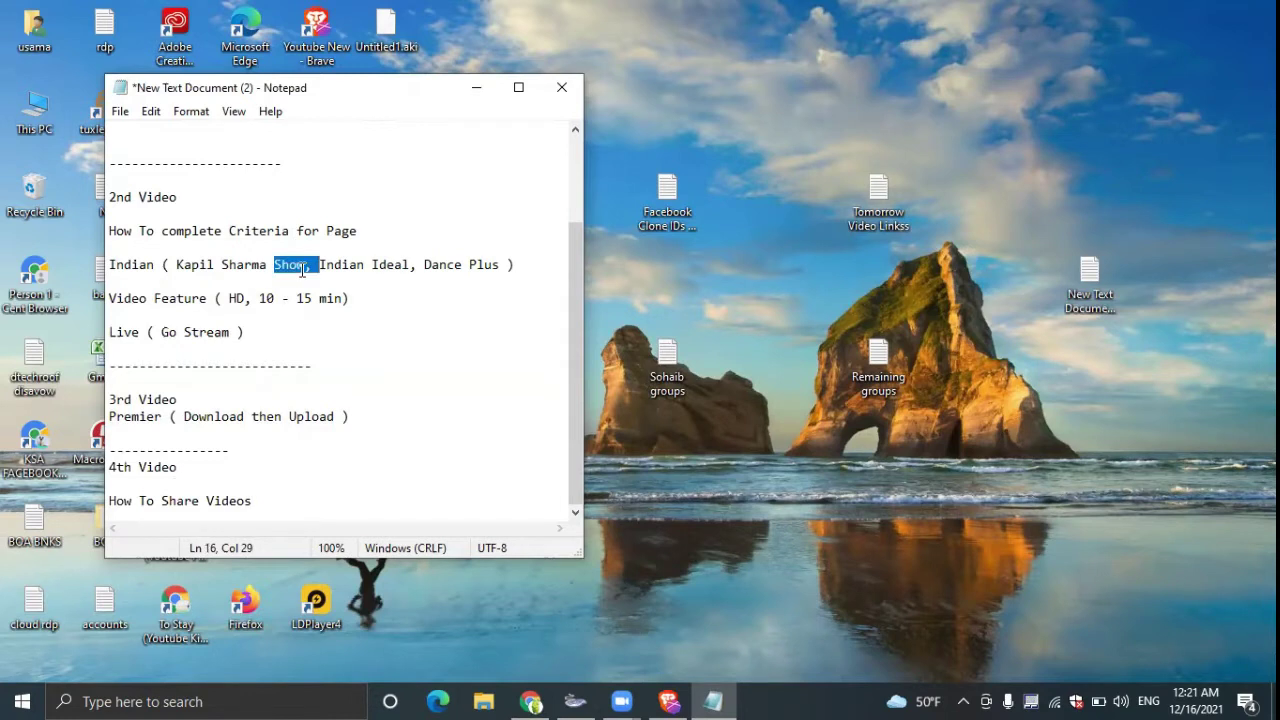
{"action": "left_click", "coordinate": [305, 268]}
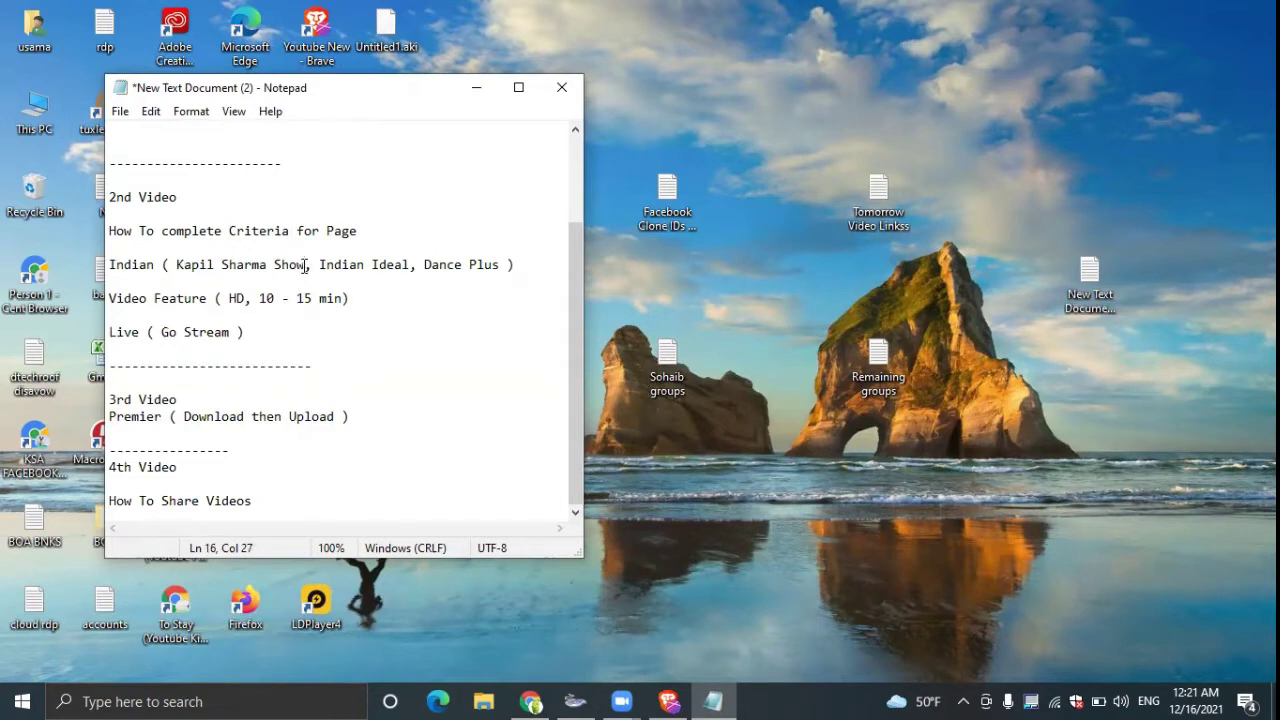
{"action": "left_click_drag", "start_coordinate": [307, 265], "coordinate": [179, 270]}
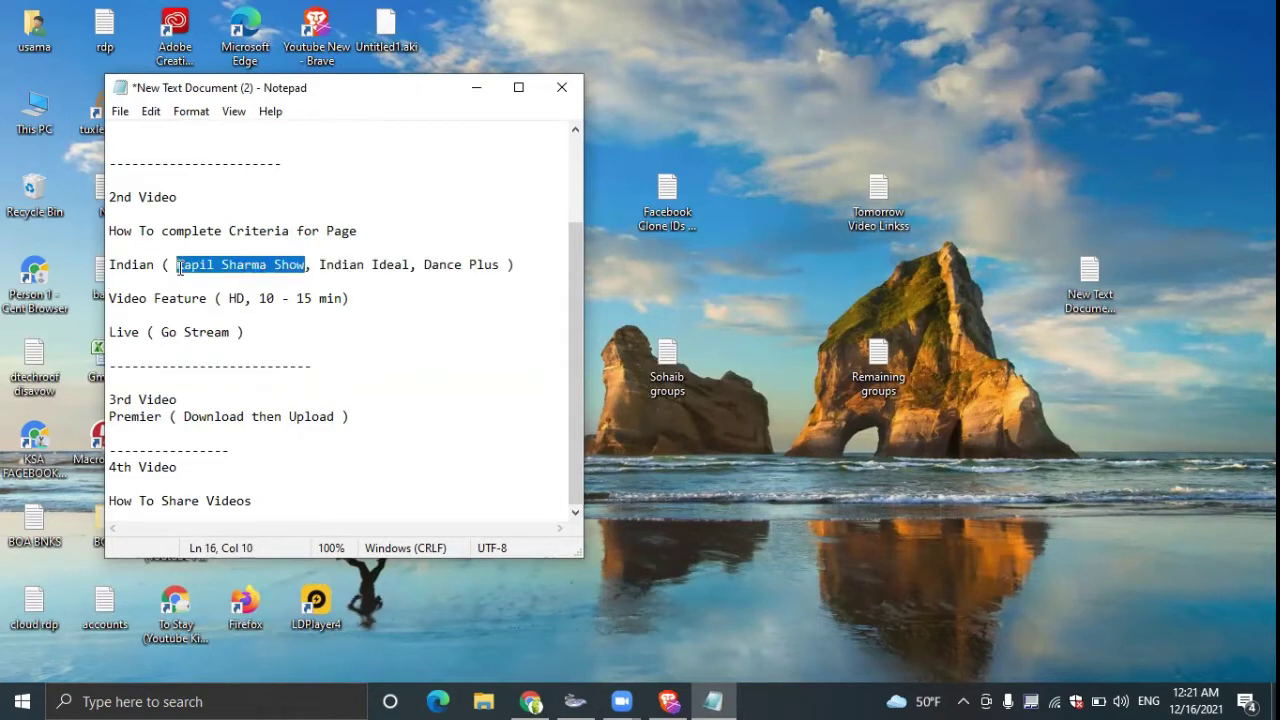
{"action": "left_click", "coordinate": [295, 266]}
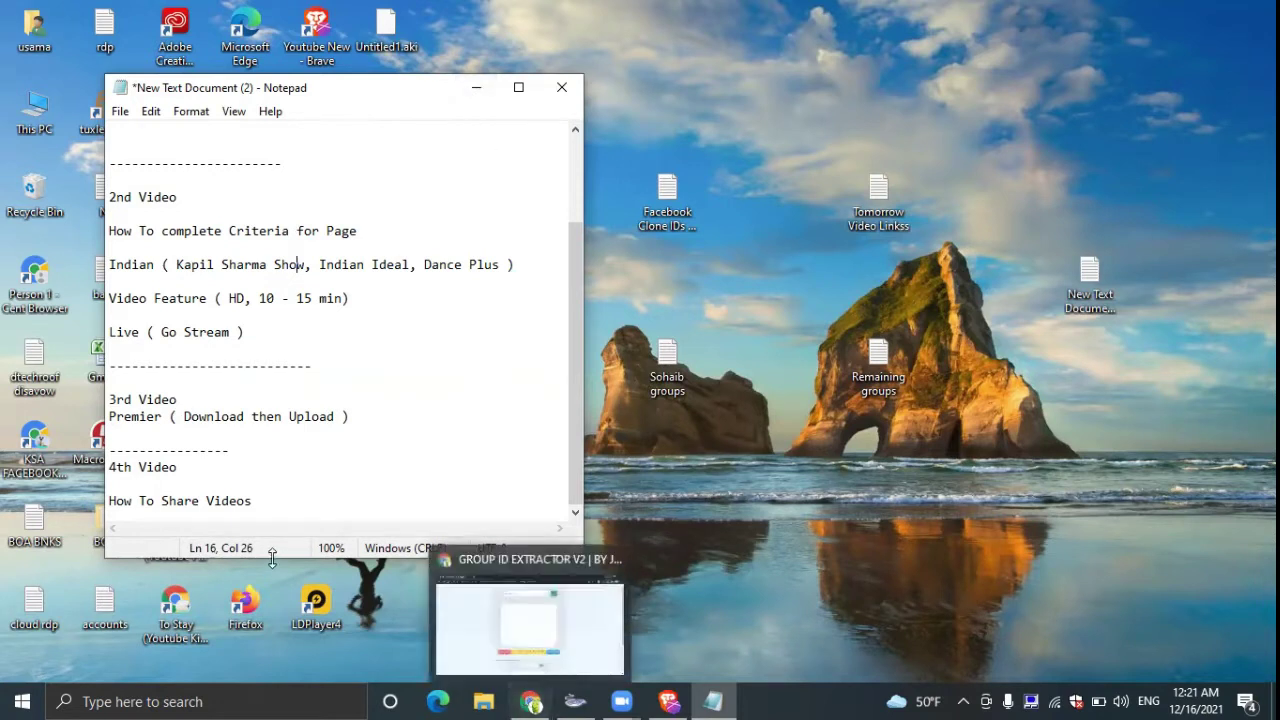
Step: Add a "2 Method" line below "How To Share Videos" and start its first numbered entry with "1 -"
{"action": "left_click", "coordinate": [286, 500]}
{"action": "key", "text": "Return"}
{"action": "key", "text": "Return"}
{"action": "type", "text": "2"}
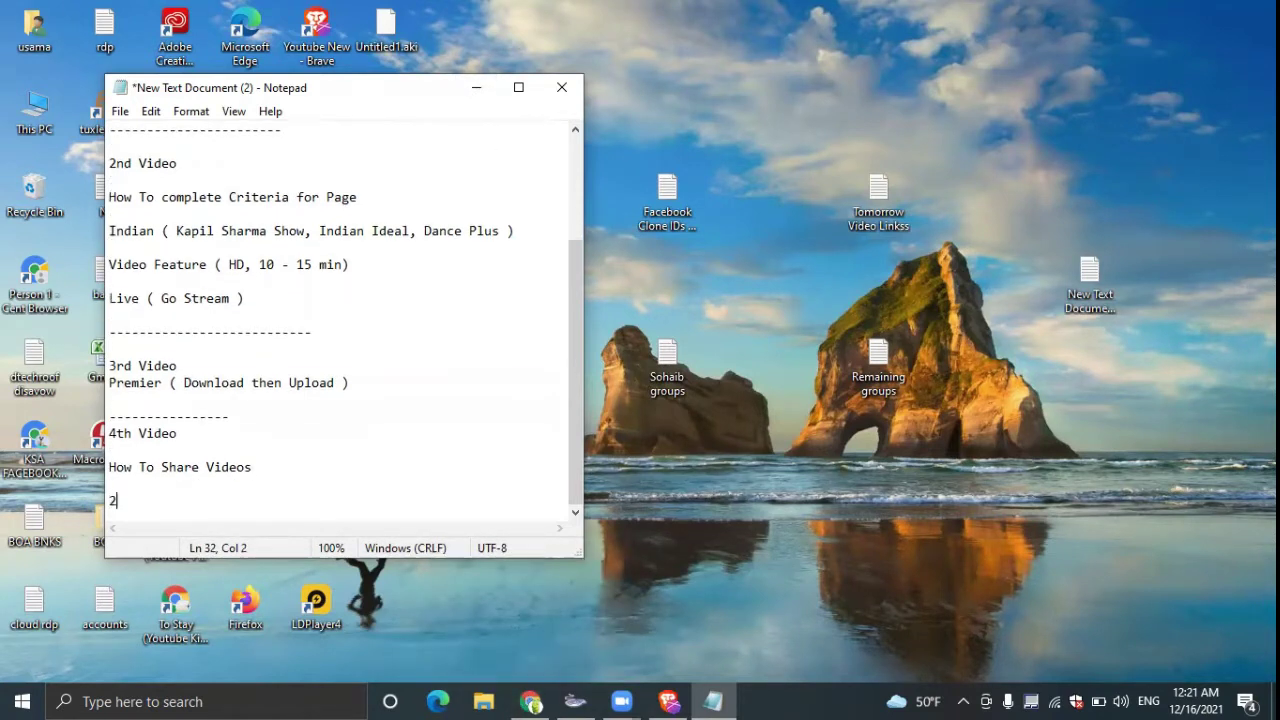
{"action": "type", "text": " Method"}
{"action": "key", "text": "Return"}
{"action": "key", "text": "BackSpace"}
{"action": "type", "text": "(1"}
{"action": "key", "text": "BackSpace"}
{"action": "type", "text": "1 -"}
Step: Switch to Chrome, open facebook.com in a new tab and close the GROUP ID EXTRACTOR V2 tab
{"action": "left_click", "coordinate": [530, 701]}
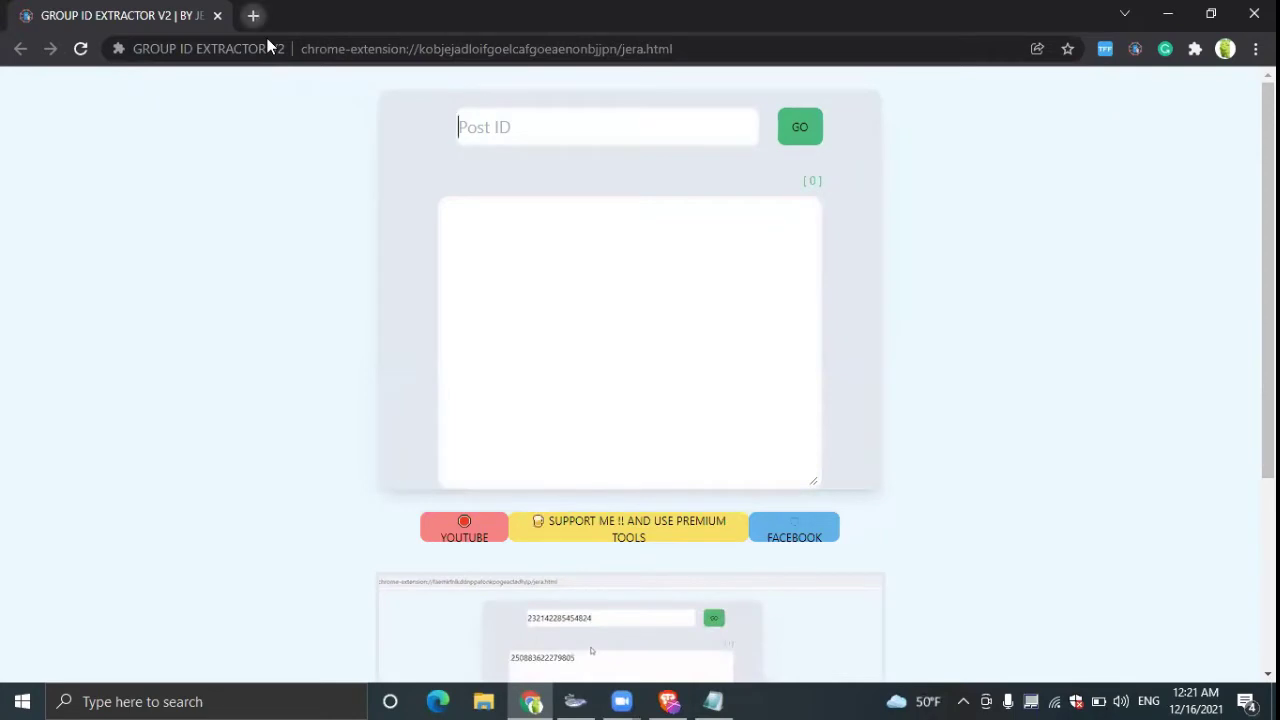
{"action": "key", "text": "ctrl+t"}
{"action": "type", "text": "facebook.com"}
{"action": "key", "text": "Return"}
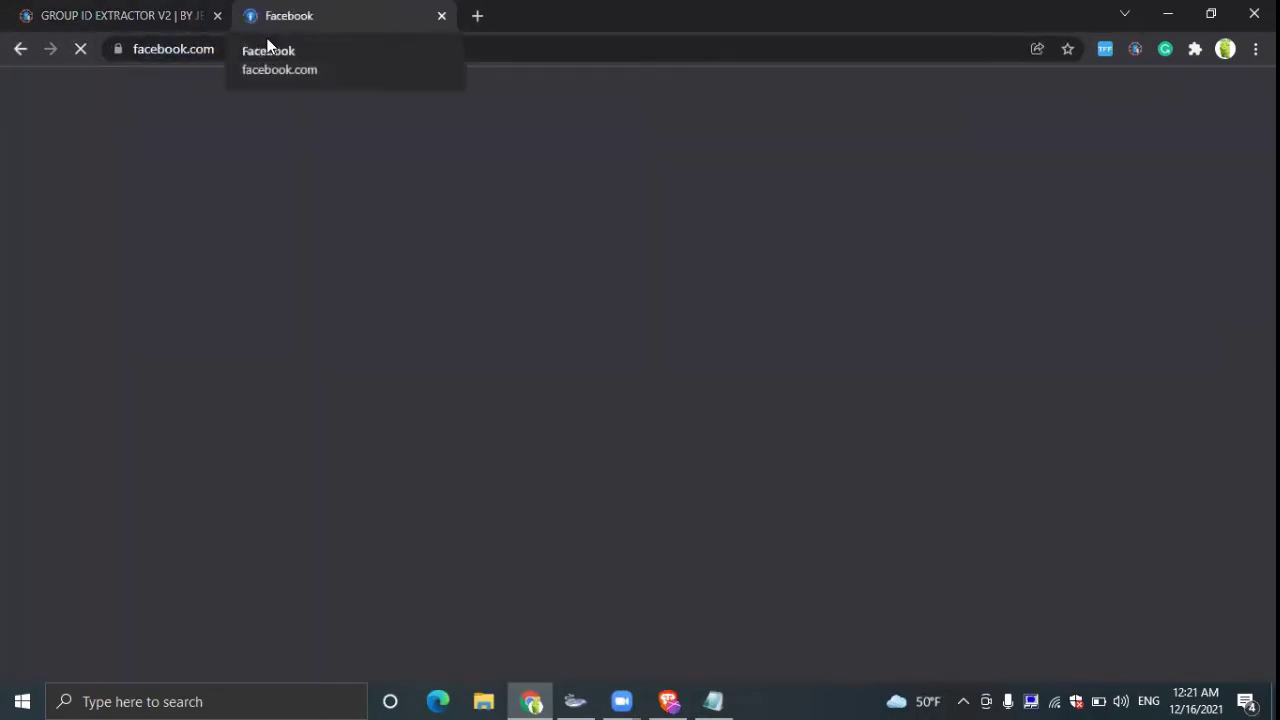
{"action": "left_click", "coordinate": [152, 17]}
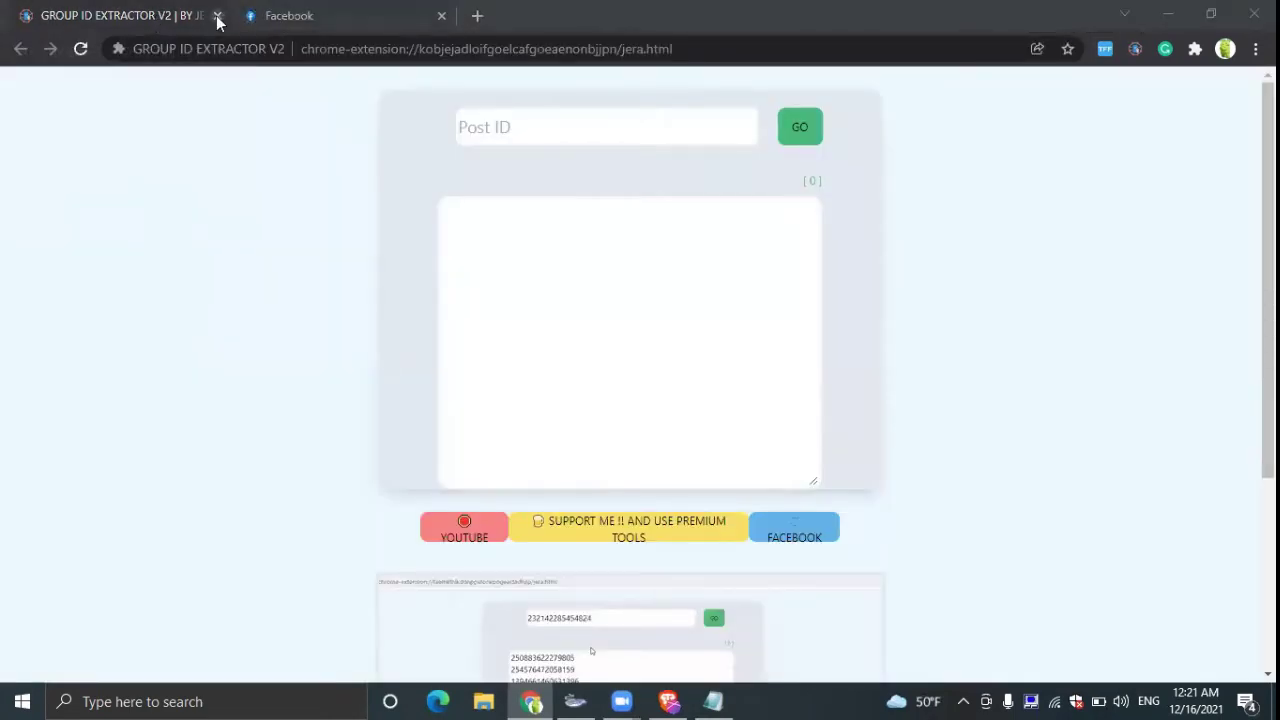
{"action": "left_click", "coordinate": [217, 17]}
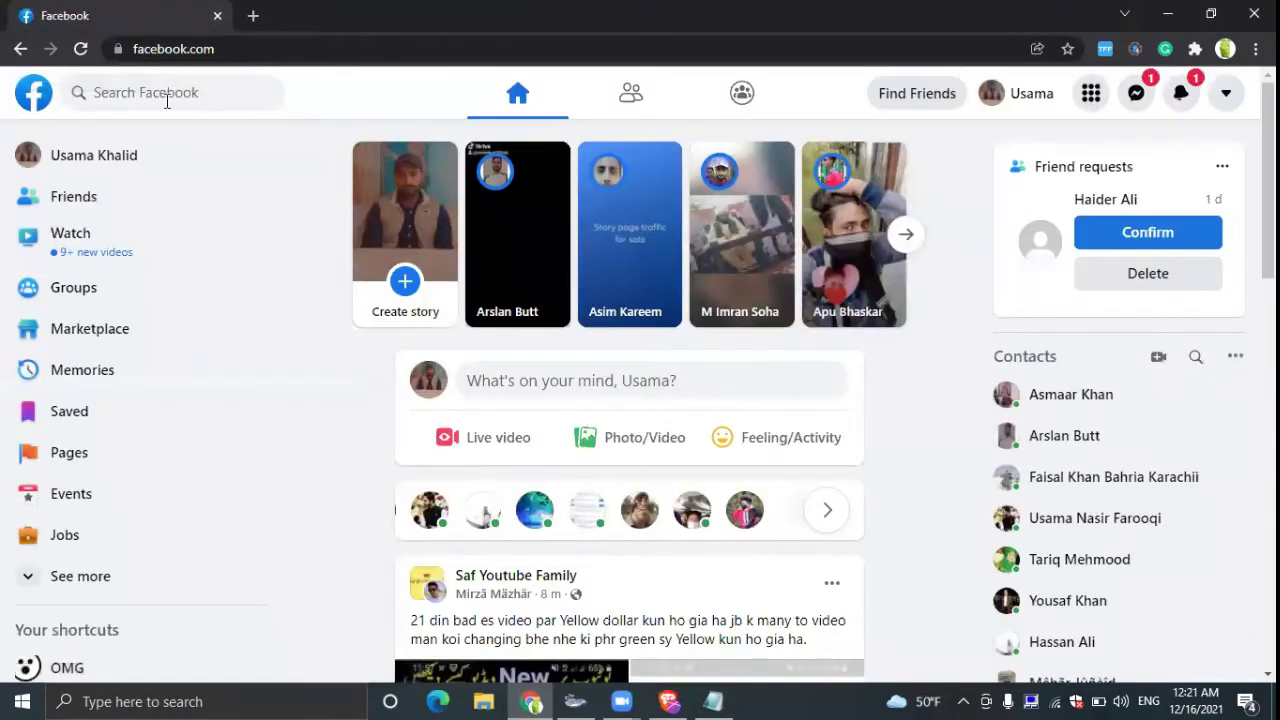
Step: Search Facebook for "Kapil Sharma"
{"action": "left_click", "coordinate": [167, 93]}
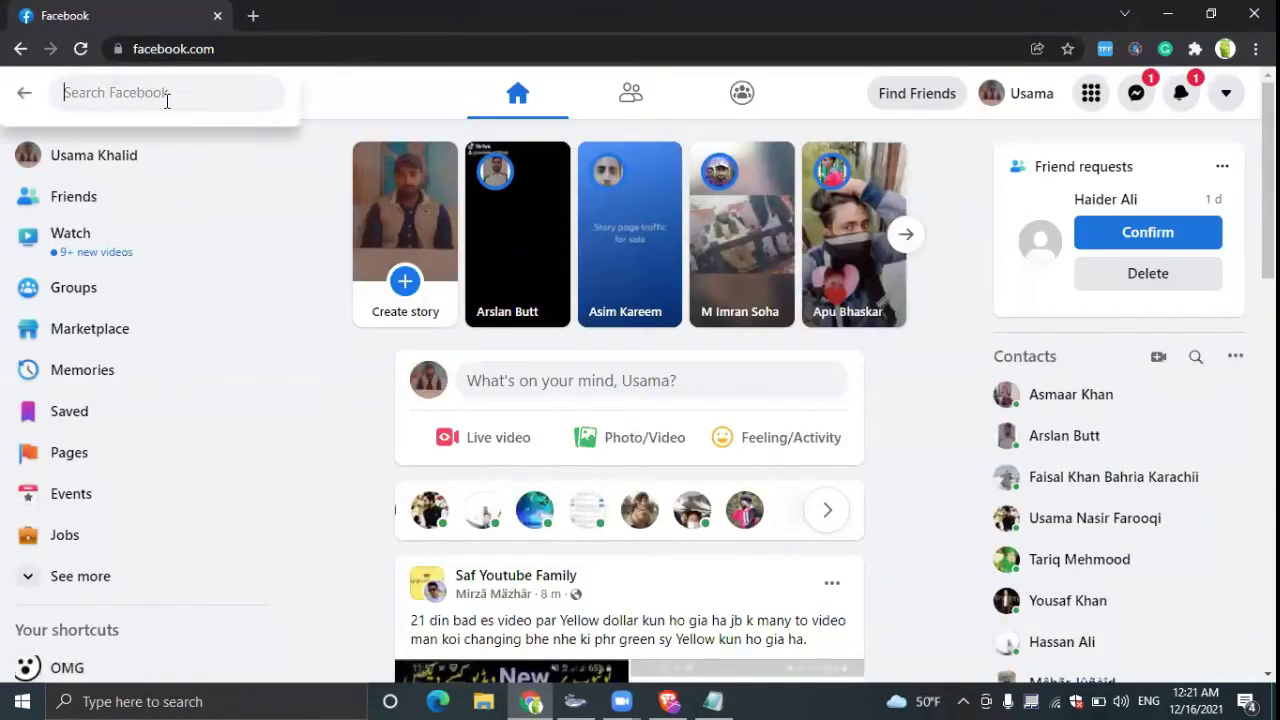
{"action": "type", "text": "Kapil S"}
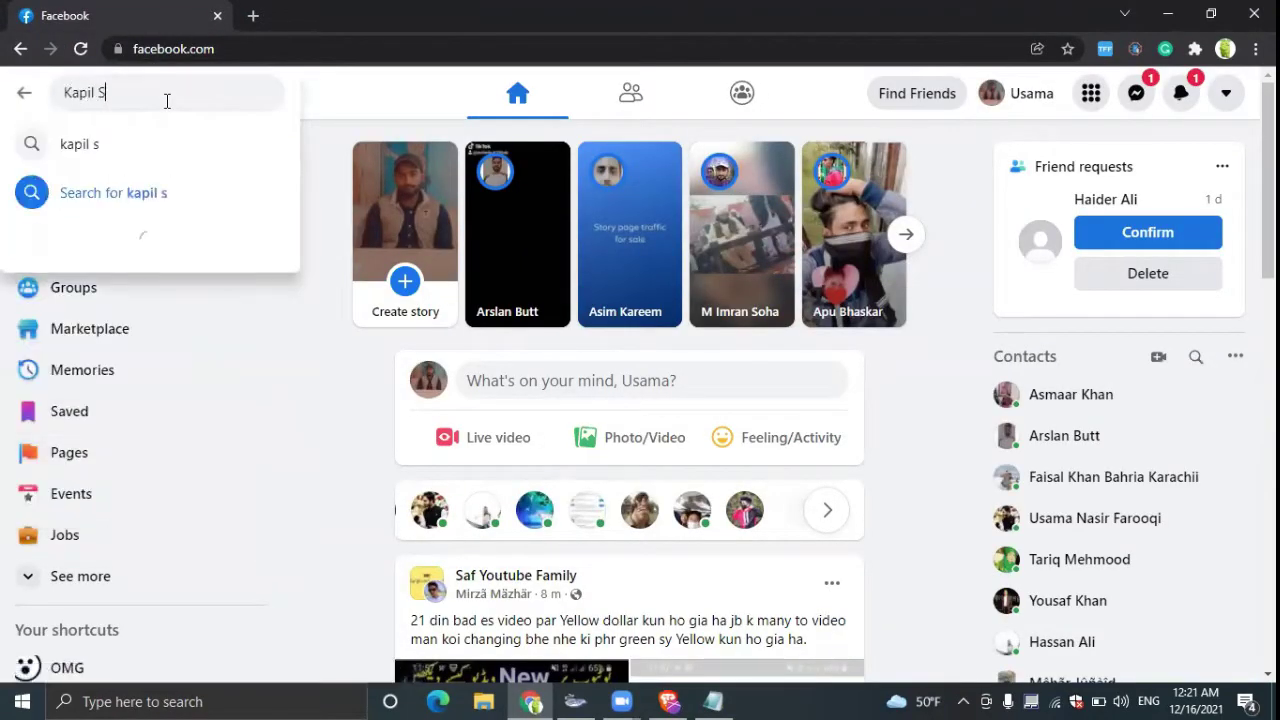
{"action": "type", "text": "harma"}
{"action": "key", "text": "Return"}
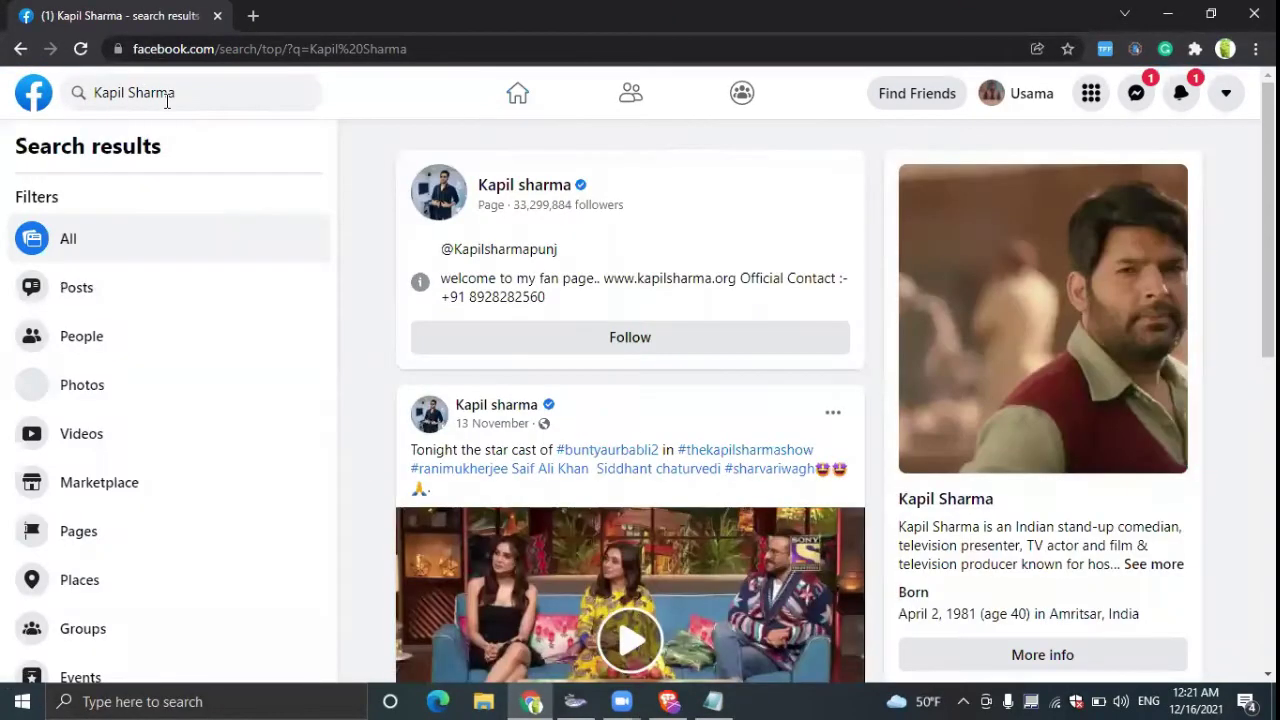
Step: Filter the Kapil Sharma search results to groups and restrict them to public groups only
{"action": "scroll", "coordinate": [336, 440], "scroll_direction": "down", "scroll_amount": 1}
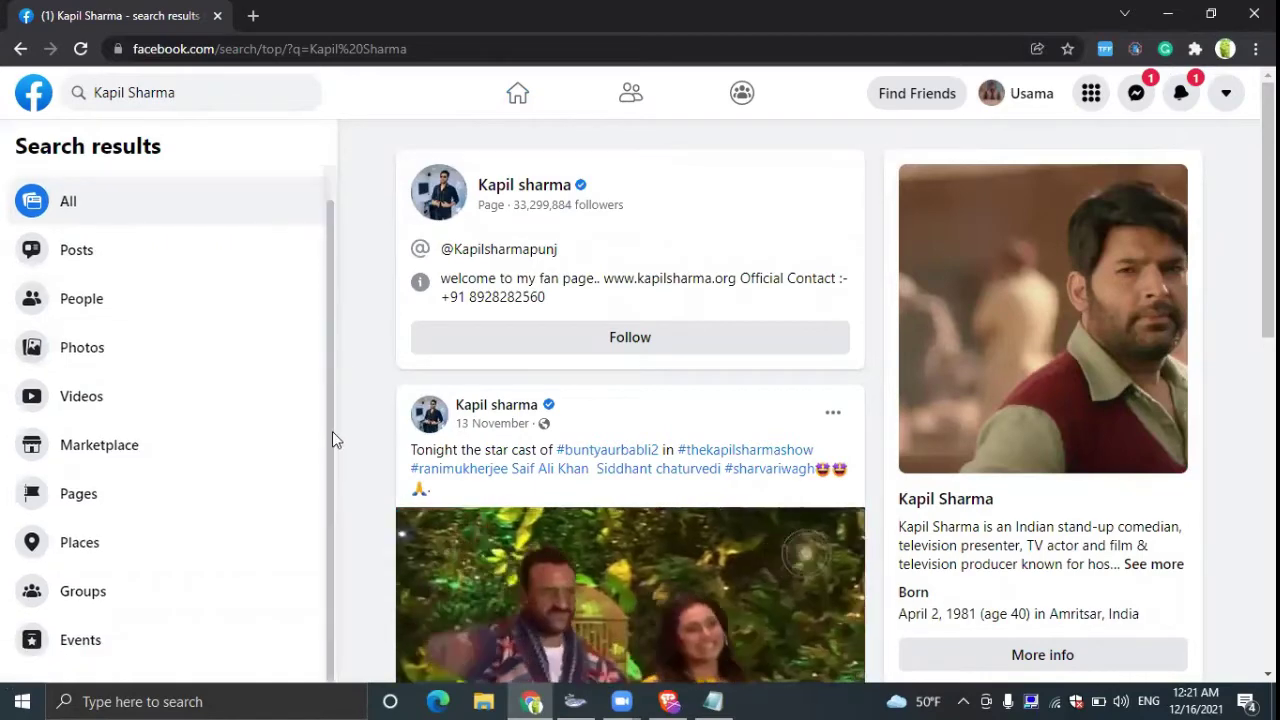
{"action": "left_click", "coordinate": [108, 594]}
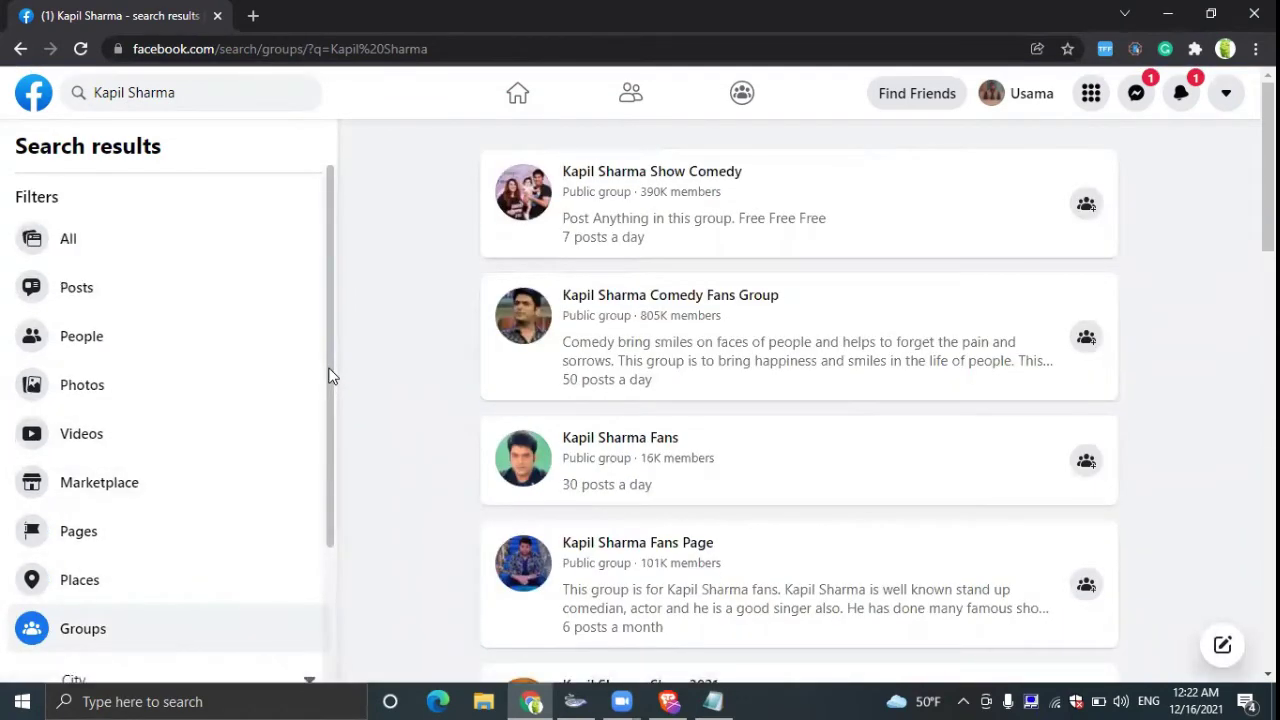
{"action": "left_click_drag", "start_coordinate": [333, 376], "coordinate": [323, 526]}
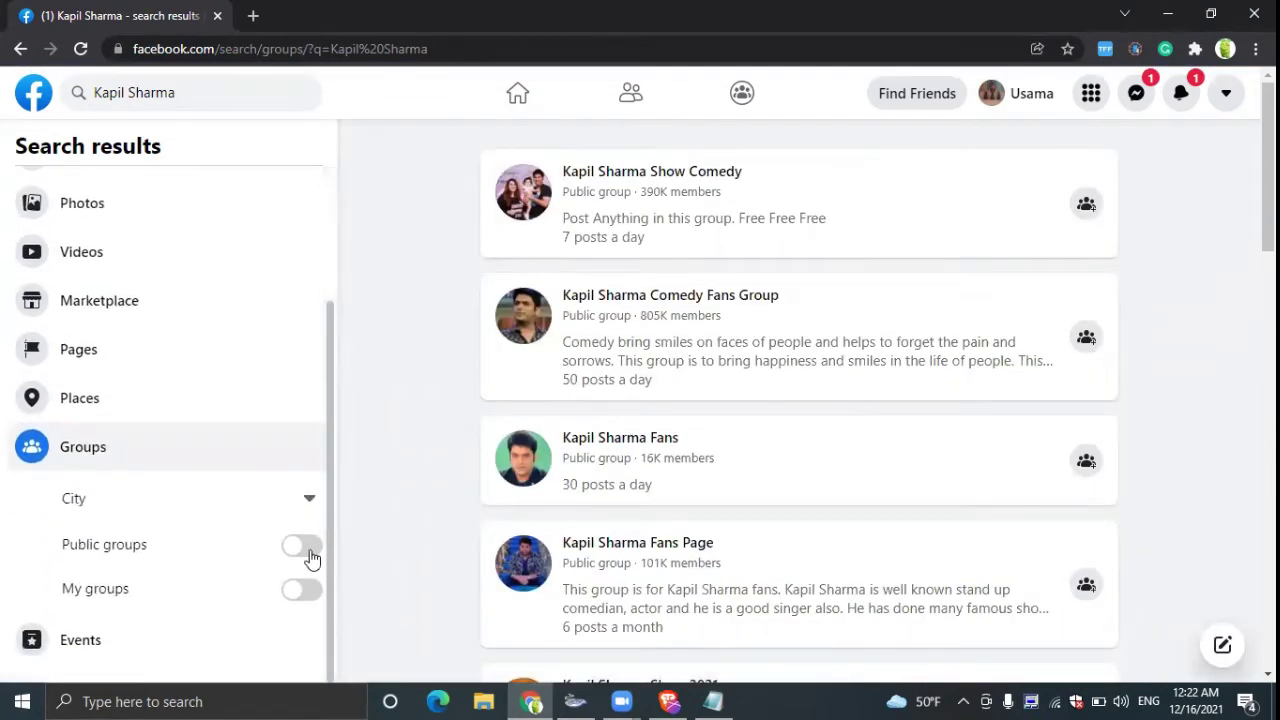
{"action": "left_click", "coordinate": [303, 547]}
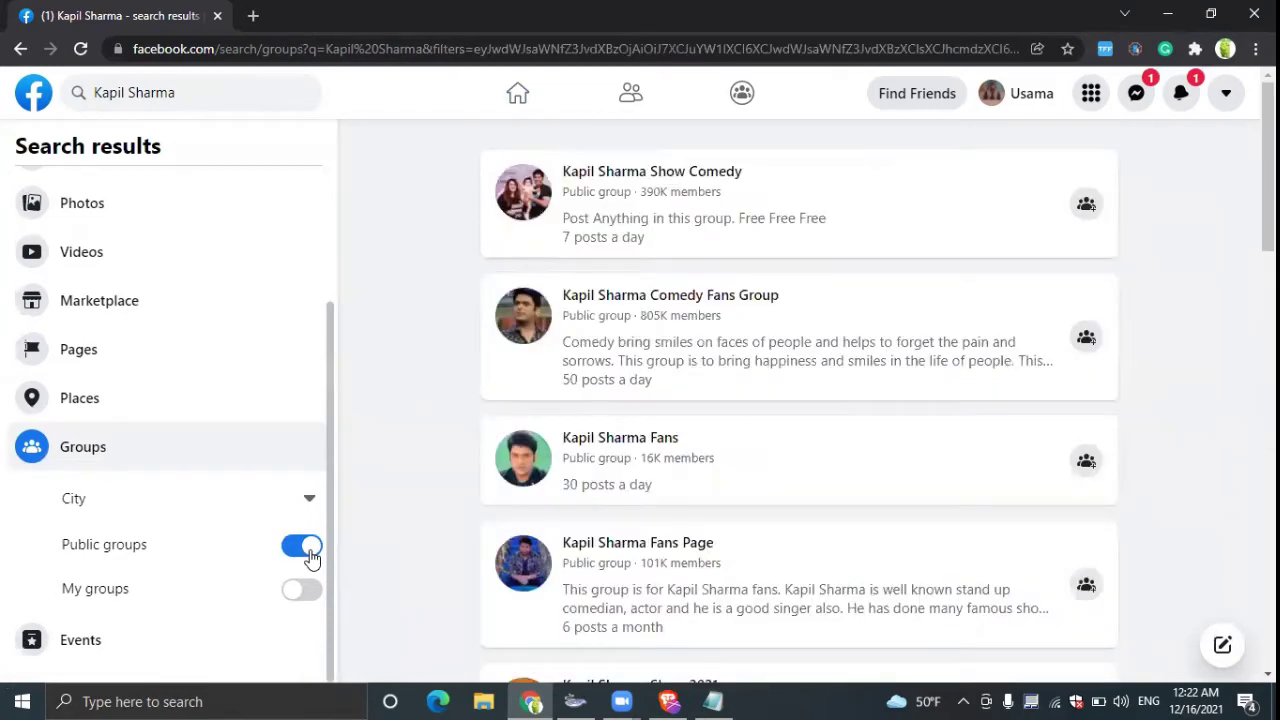
Step: Browse the public group results and examine the member count and posting frequency of Kapil Sharma Show Comedy
{"action": "left_click_drag", "start_coordinate": [1249, 163], "coordinate": [1248, 485]}
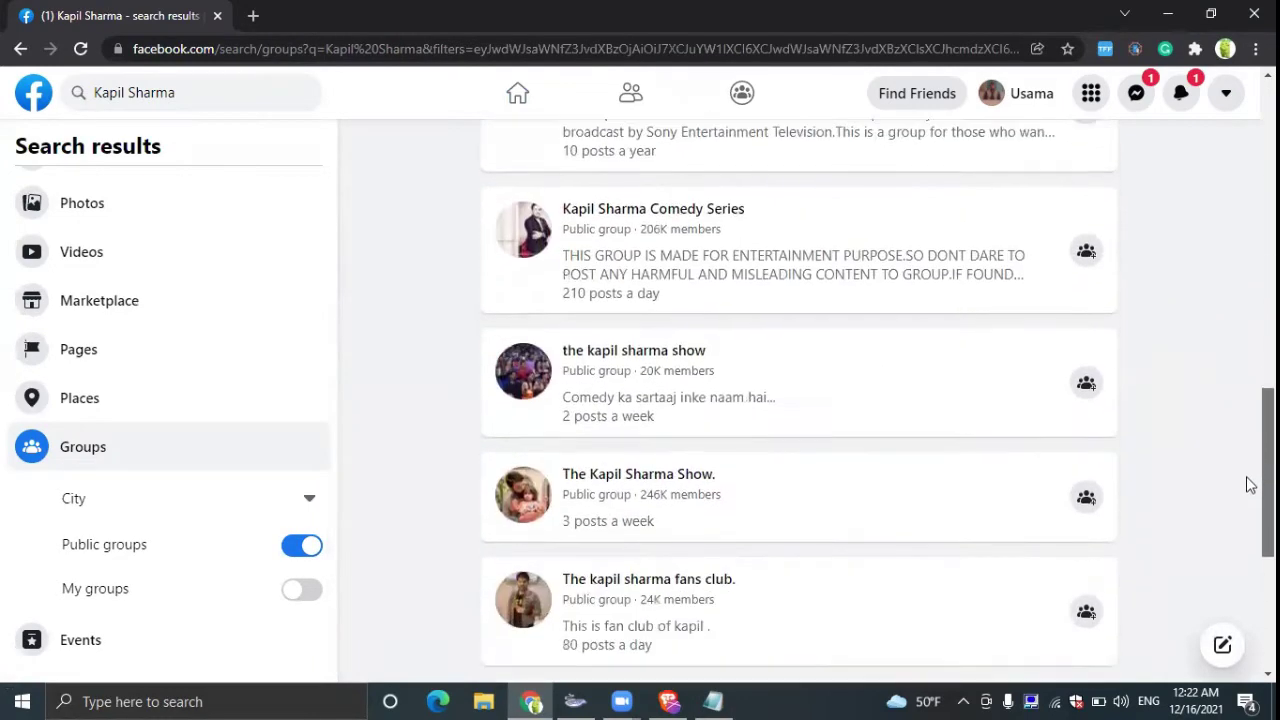
{"action": "scroll", "coordinate": [1246, 597], "scroll_direction": "down", "scroll_amount": 5}
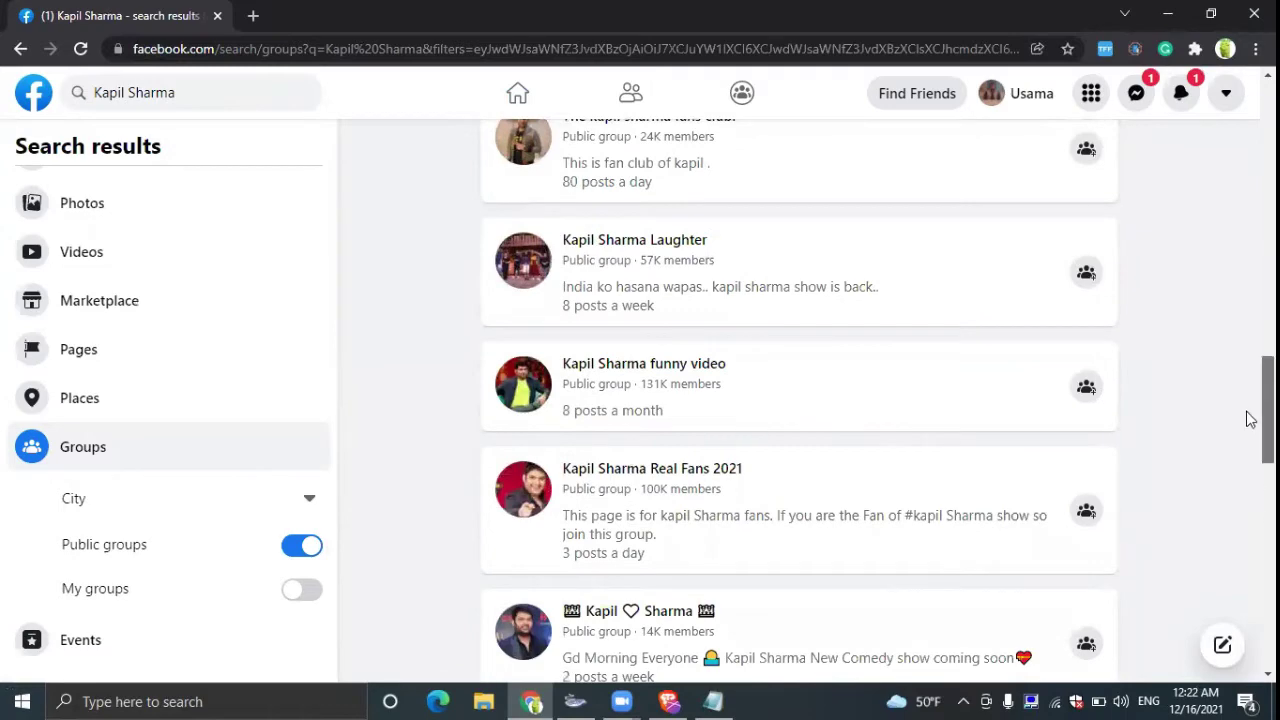
{"action": "scroll", "coordinate": [1247, 418], "scroll_direction": "down", "scroll_amount": 10}
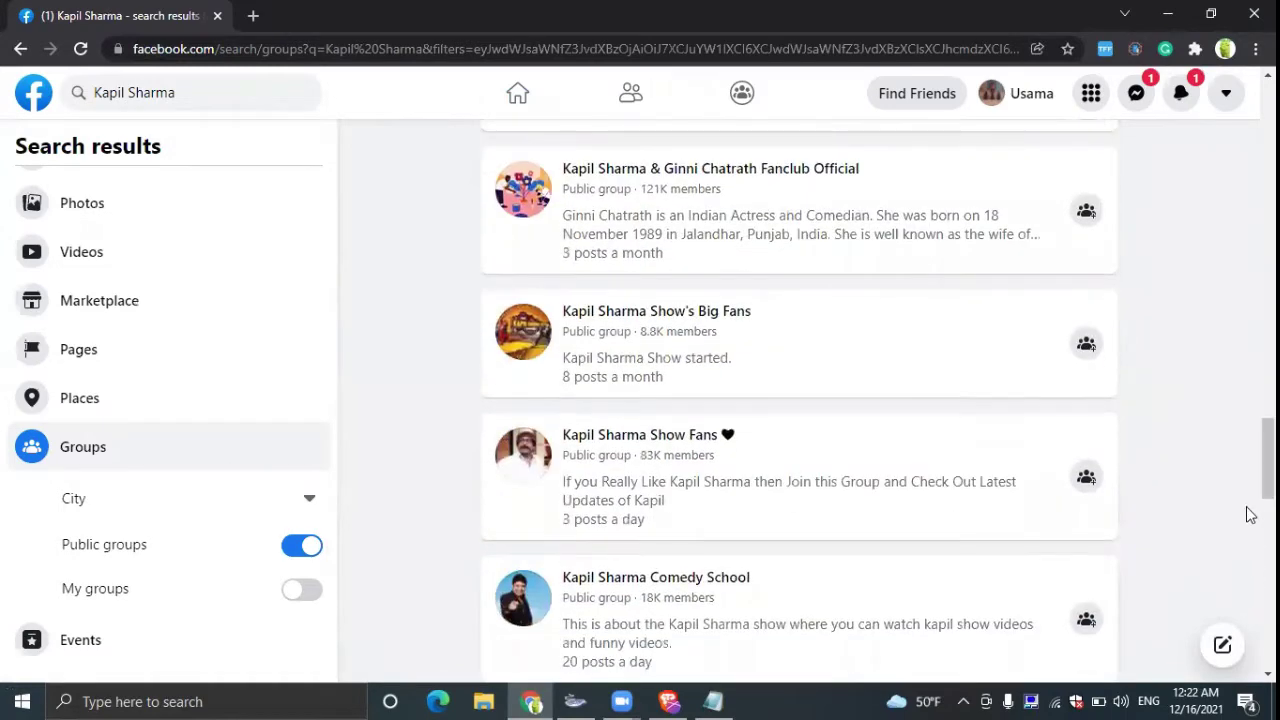
{"action": "left_click_drag", "start_coordinate": [1249, 445], "coordinate": [1249, 94]}
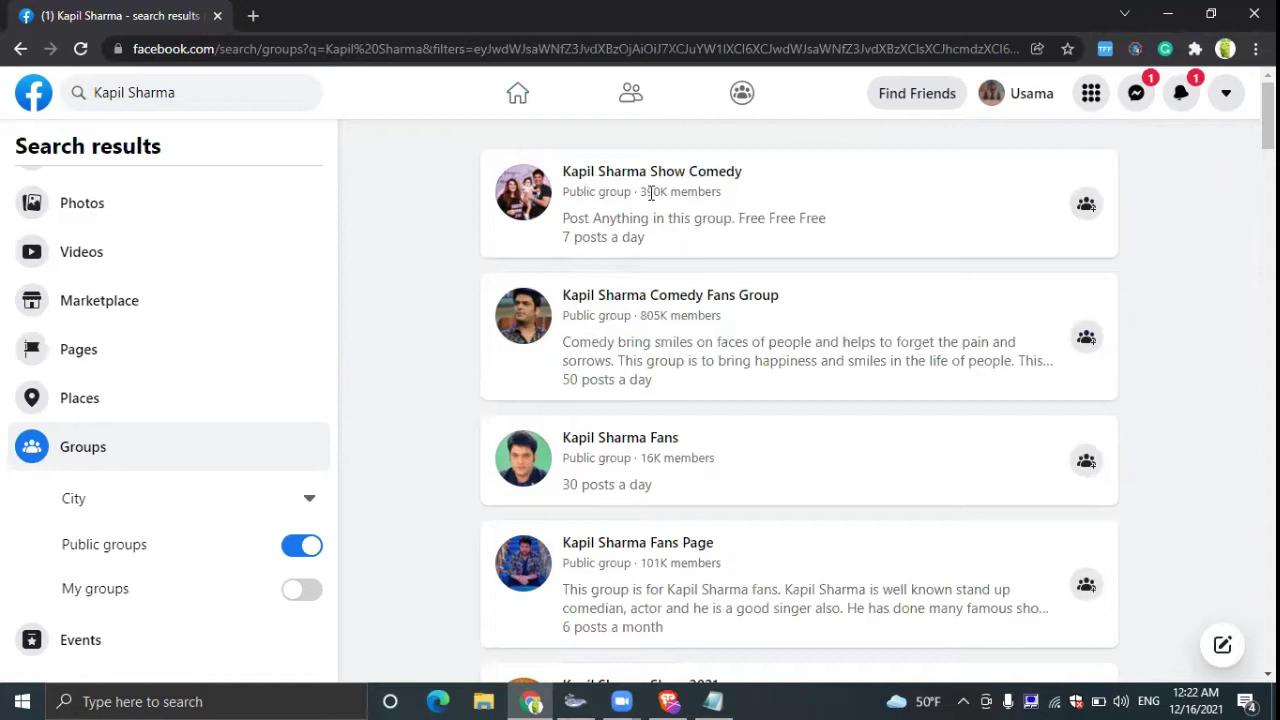
{"action": "left_click_drag", "start_coordinate": [640, 192], "coordinate": [663, 193]}
{"action": "left_click", "coordinate": [800, 201]}
{"action": "mouse_move", "coordinate": [563, 236]}
{"action": "left_mouse_down"}
{"action": "mouse_move", "coordinate": [644, 237]}
{"action": "mouse_move", "coordinate": [670, 251]}
{"action": "mouse_move", "coordinate": [565, 243]}
{"action": "left_mouse_up"}
{"action": "left_click", "coordinate": [670, 252]}
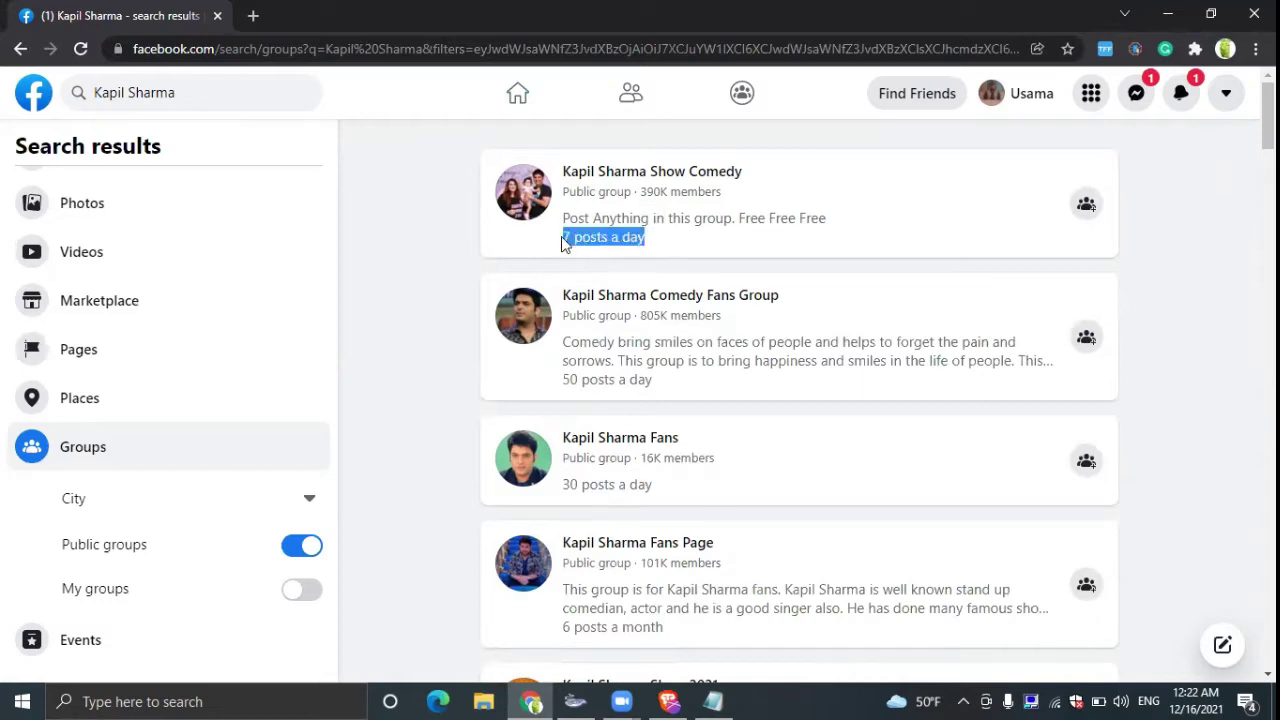
{"action": "left_click", "coordinate": [656, 247]}
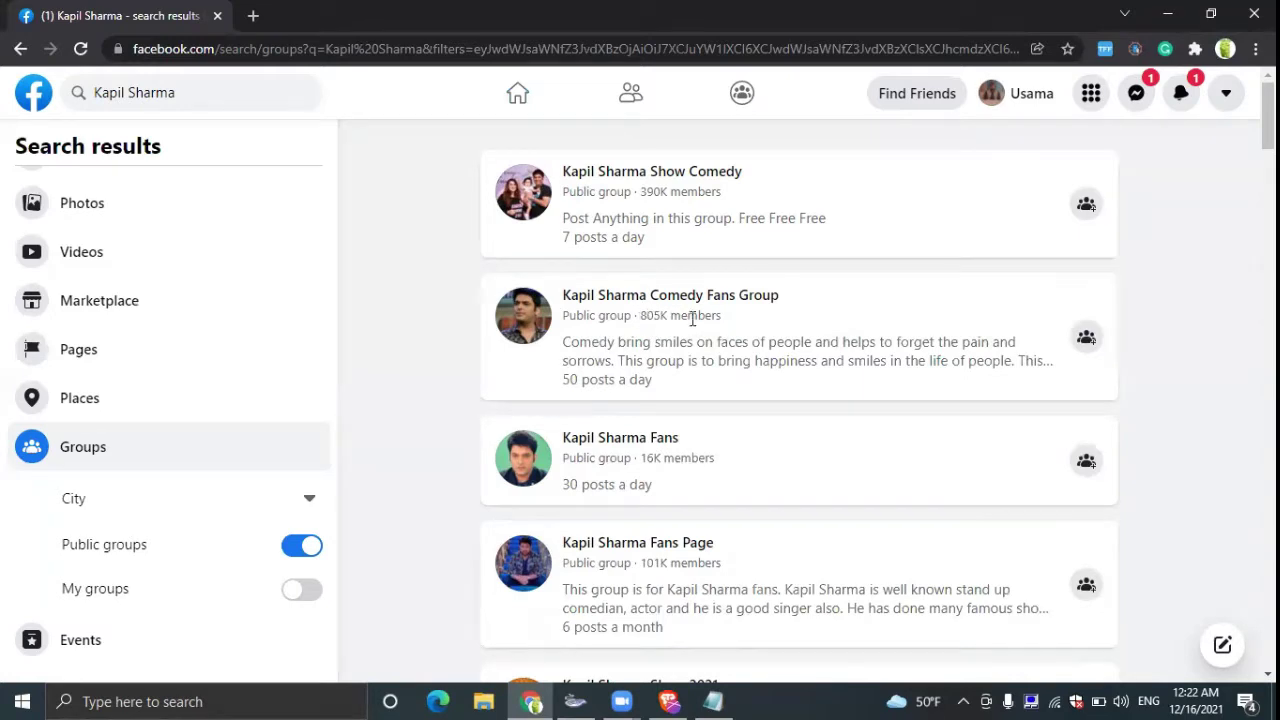
Step: Examine the posting frequency of Kapil Sharma Comedy Fans Group, and the members and daily posts of the crown-marked Kapil Sharma fans group
{"action": "left_click_drag", "start_coordinate": [564, 378], "coordinate": [717, 380]}
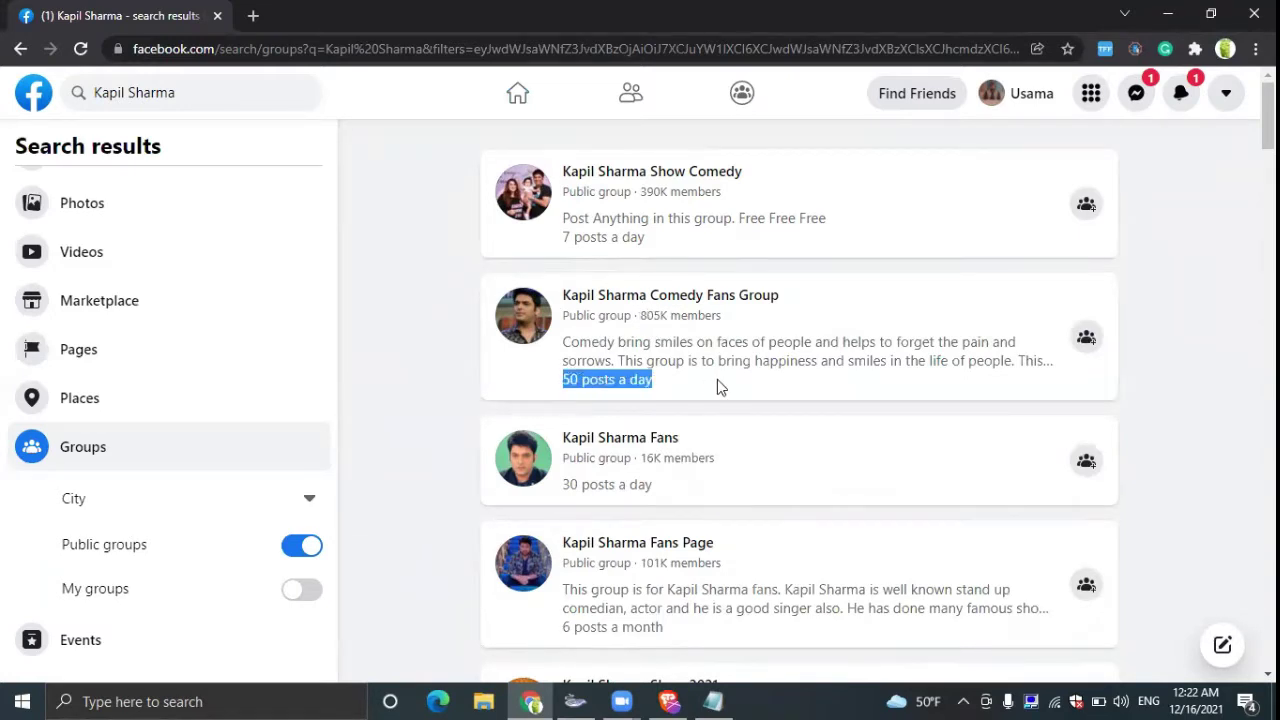
{"action": "left_click", "coordinate": [717, 380]}
{"action": "scroll", "coordinate": [1248, 140], "scroll_direction": "down", "scroll_amount": 2}
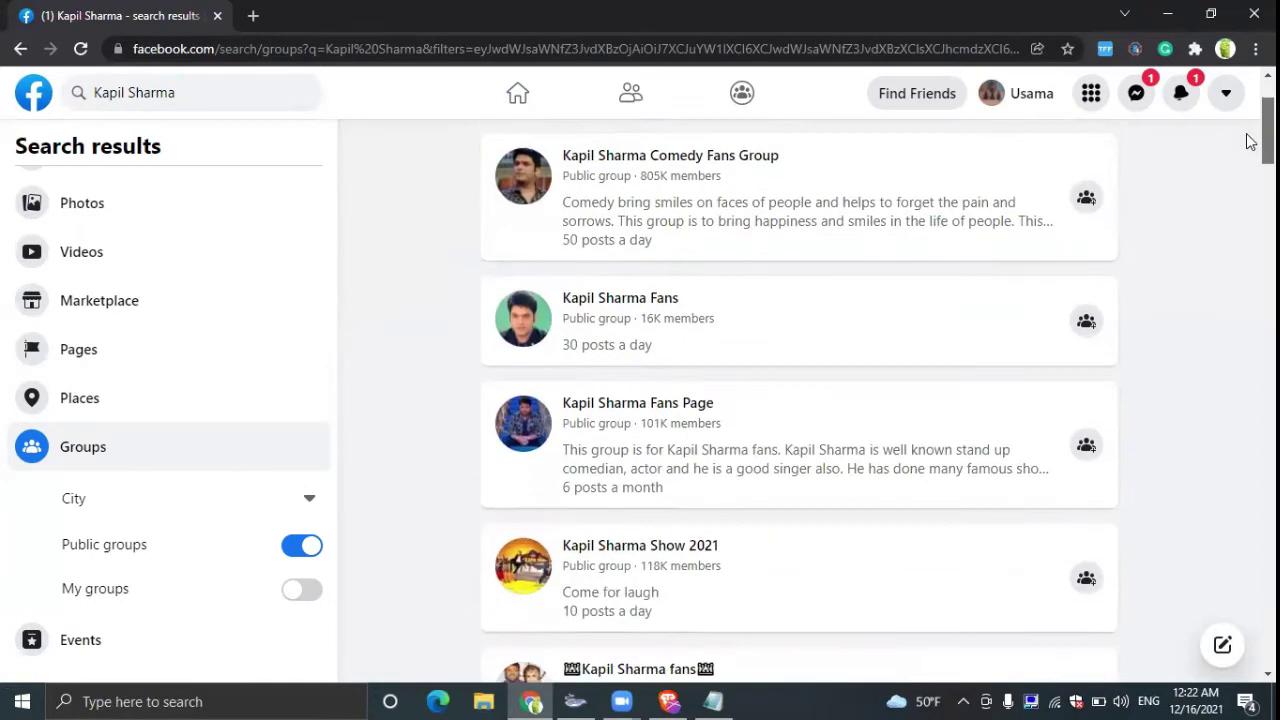
{"action": "scroll", "coordinate": [1248, 160], "scroll_direction": "down", "scroll_amount": 2}
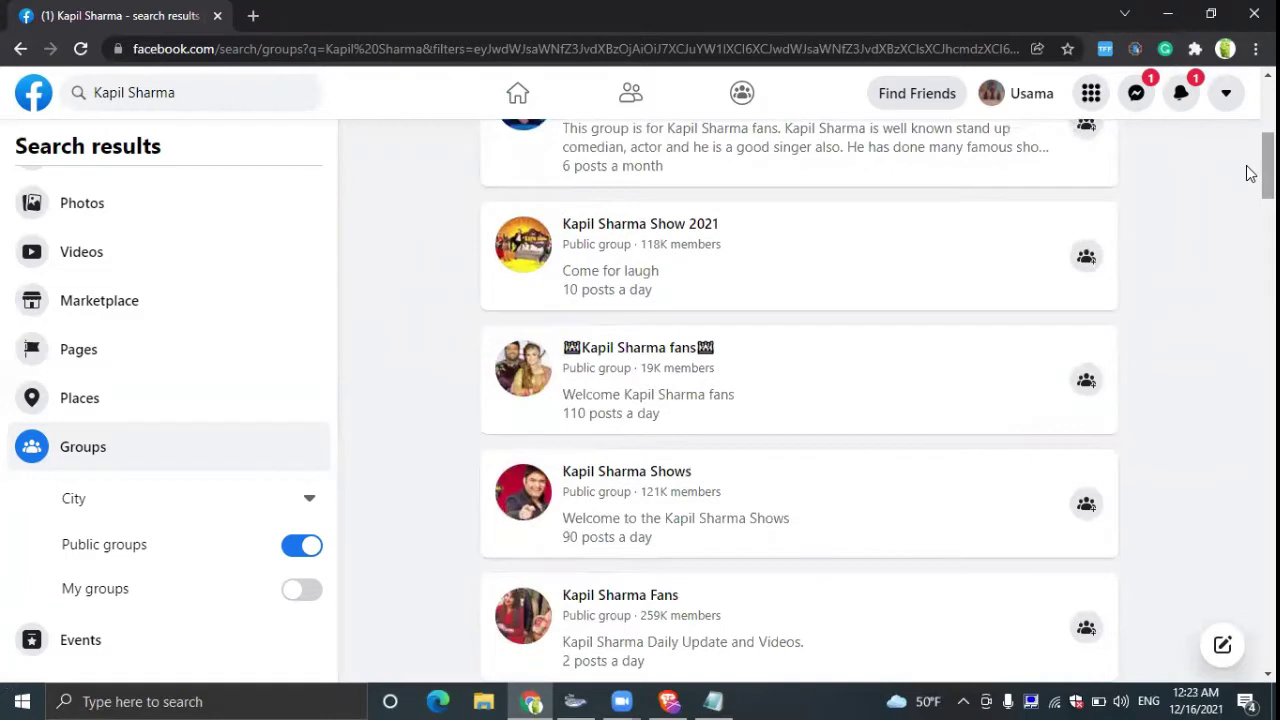
{"action": "mouse_move", "coordinate": [655, 362]}
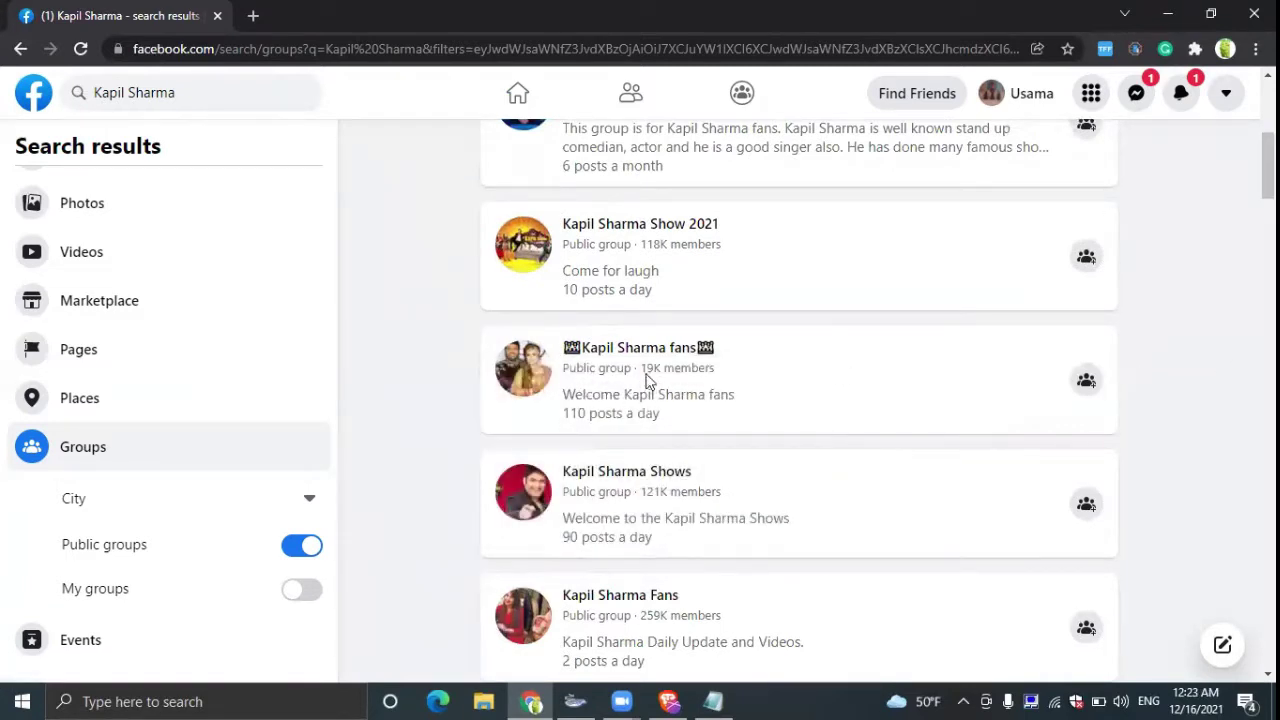
{"action": "left_click_drag", "start_coordinate": [562, 414], "coordinate": [745, 422]}
{"action": "double_click", "coordinate": [652, 367]}
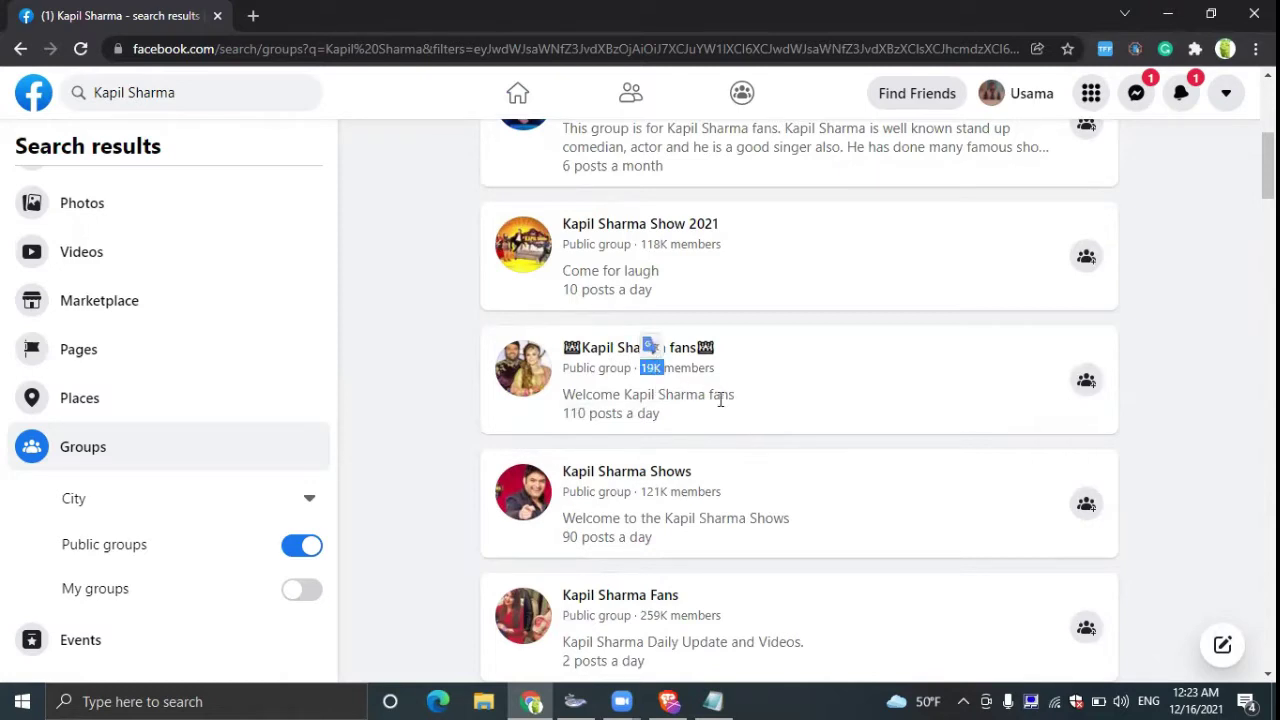
{"action": "left_click", "coordinate": [707, 432]}
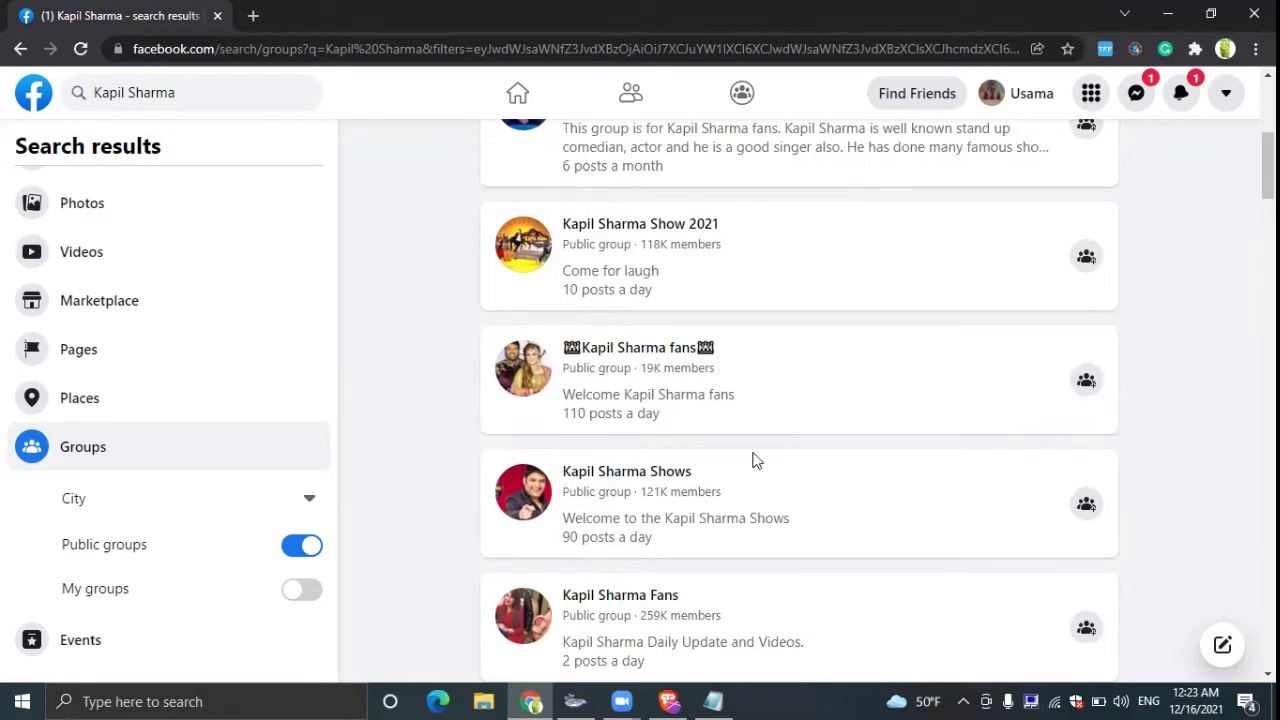
Step: Open the crown-marked Kapil Sharma fans group in a new tab while staying on the search results
{"action": "middle_click", "coordinate": [637, 358]}
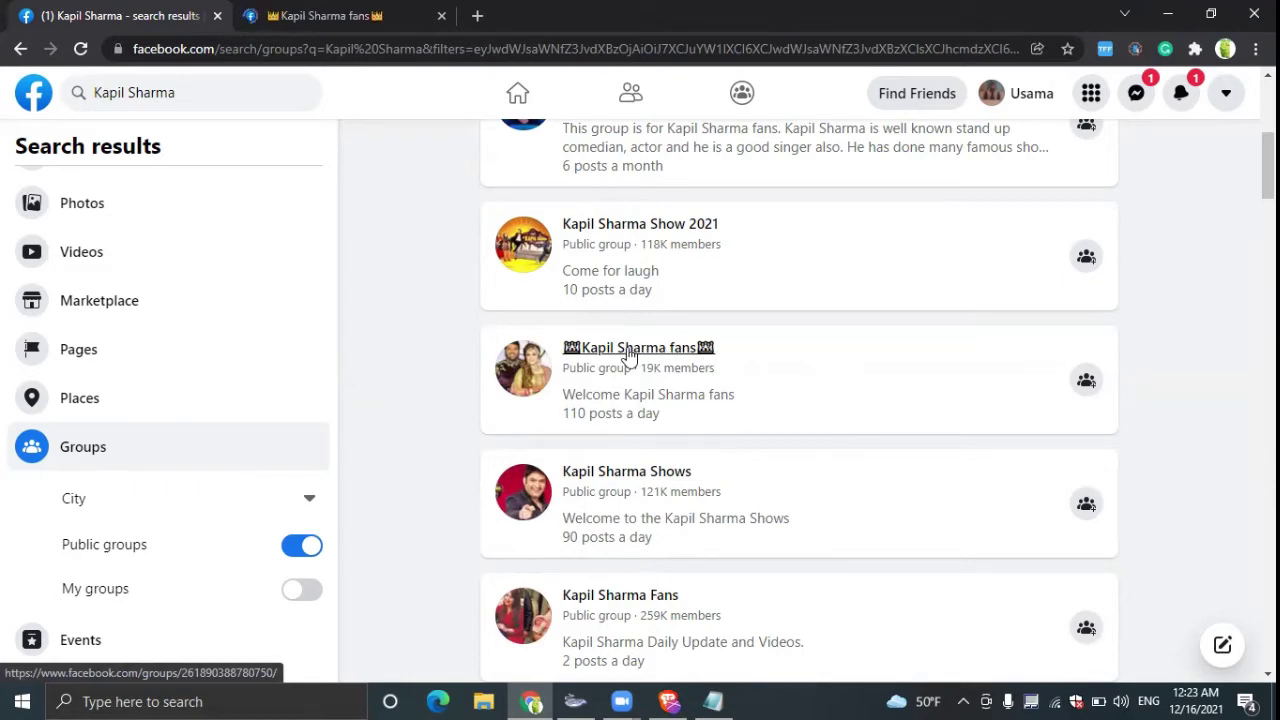
{"action": "right_click", "coordinate": [629, 352]}
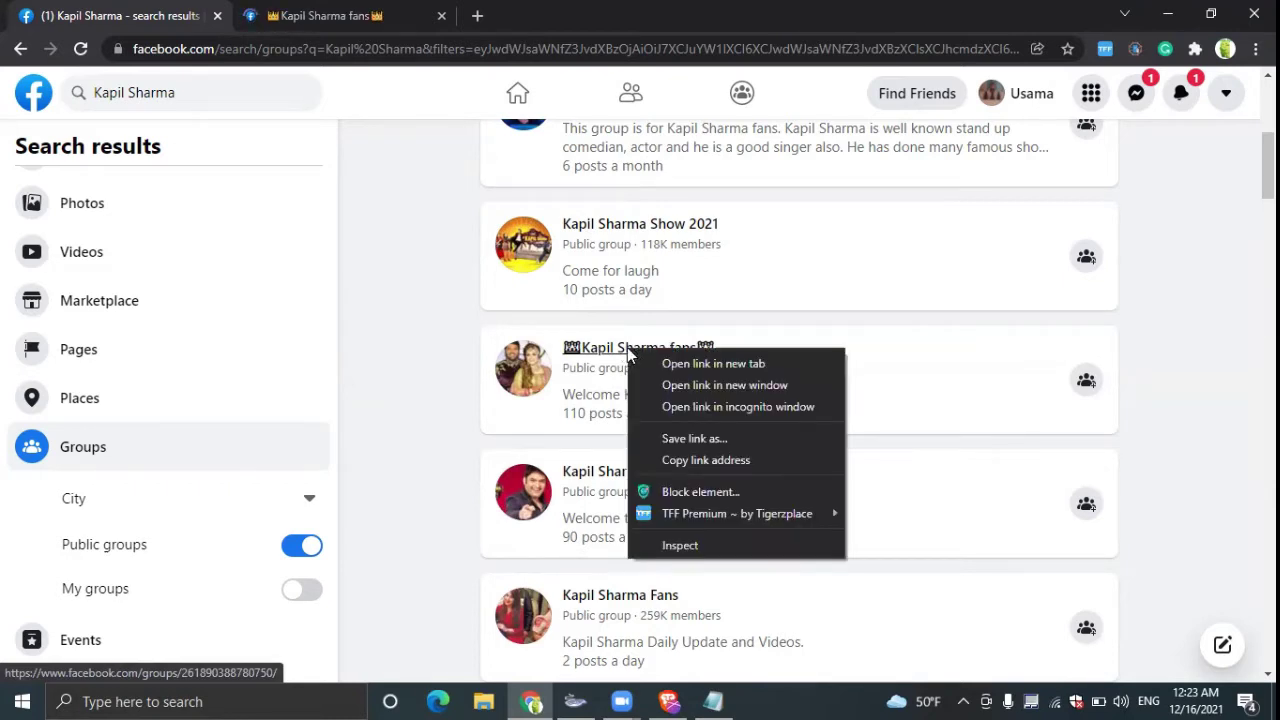
{"action": "left_click", "coordinate": [712, 364]}
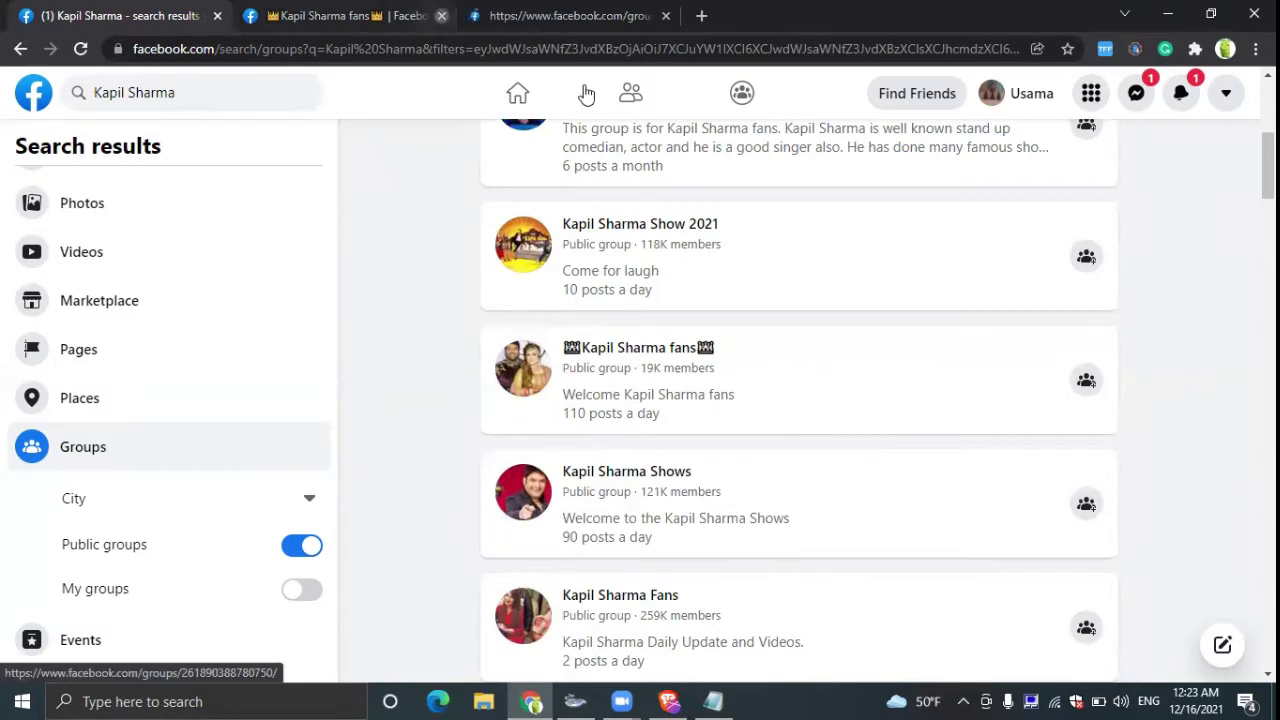
{"action": "scroll", "coordinate": [1246, 171], "scroll_direction": "down", "scroll_amount": 2}
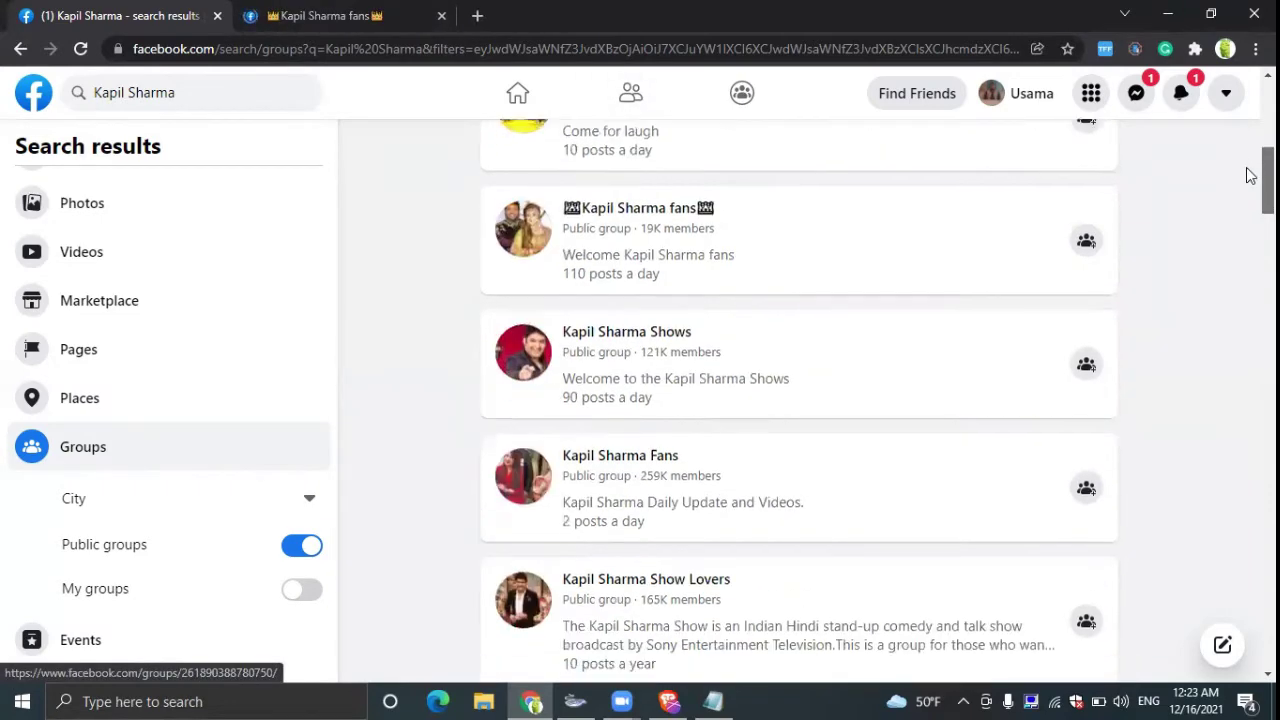
Step: Find the public group The kapil sharma fans club. in the search results, open it in a new tab and switch to it
{"action": "scroll", "coordinate": [1246, 175], "scroll_direction": "down", "scroll_amount": 5}
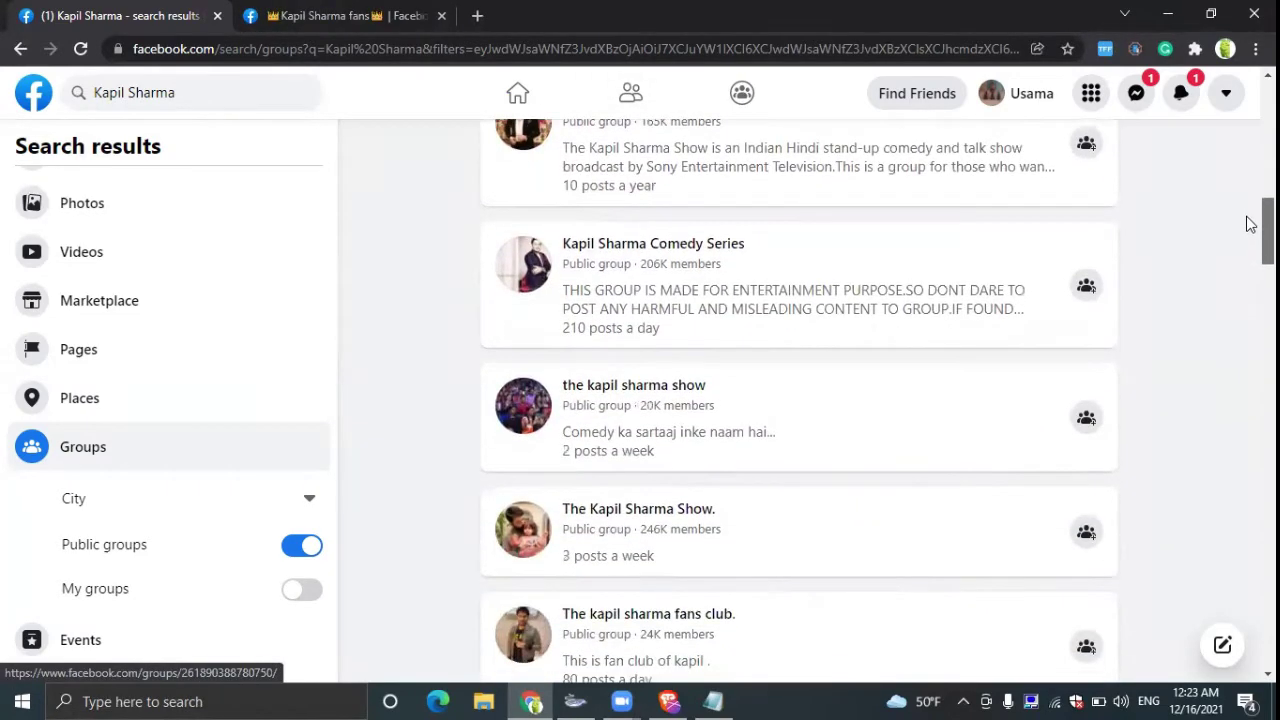
{"action": "scroll", "coordinate": [1248, 230], "scroll_direction": "down", "scroll_amount": 3}
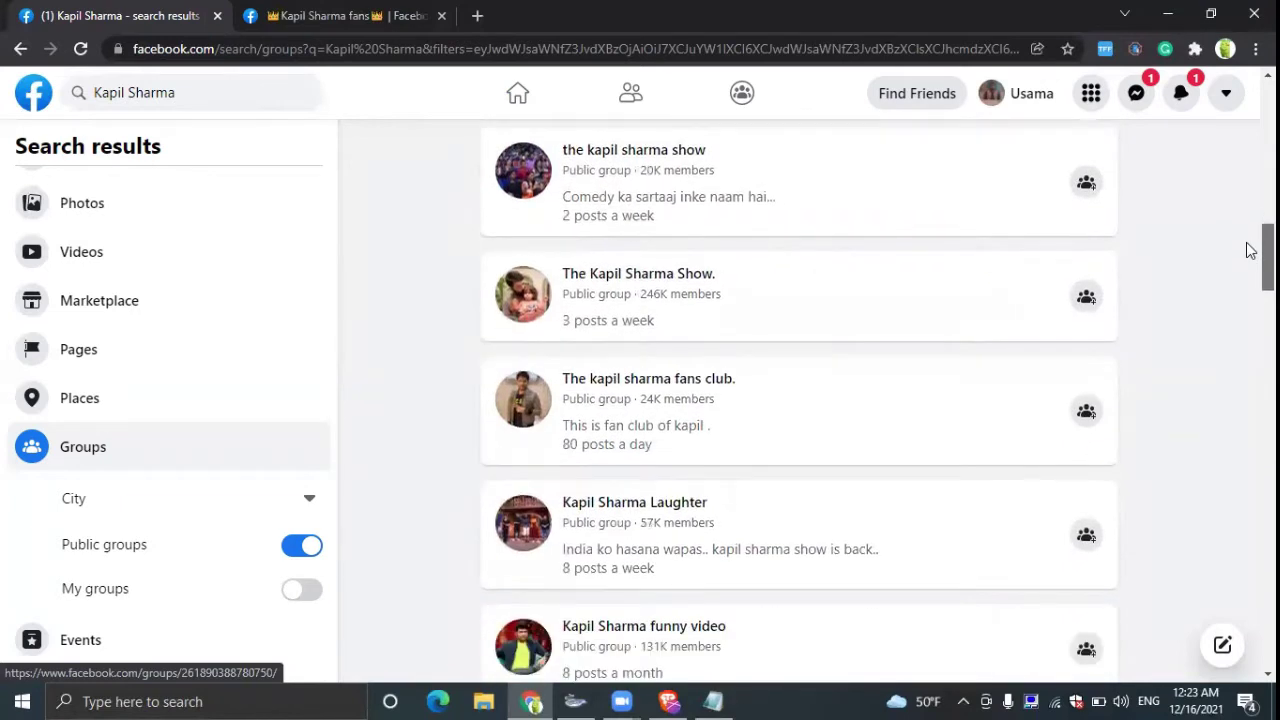
{"action": "scroll", "coordinate": [1248, 250], "scroll_direction": "down", "scroll_amount": 1}
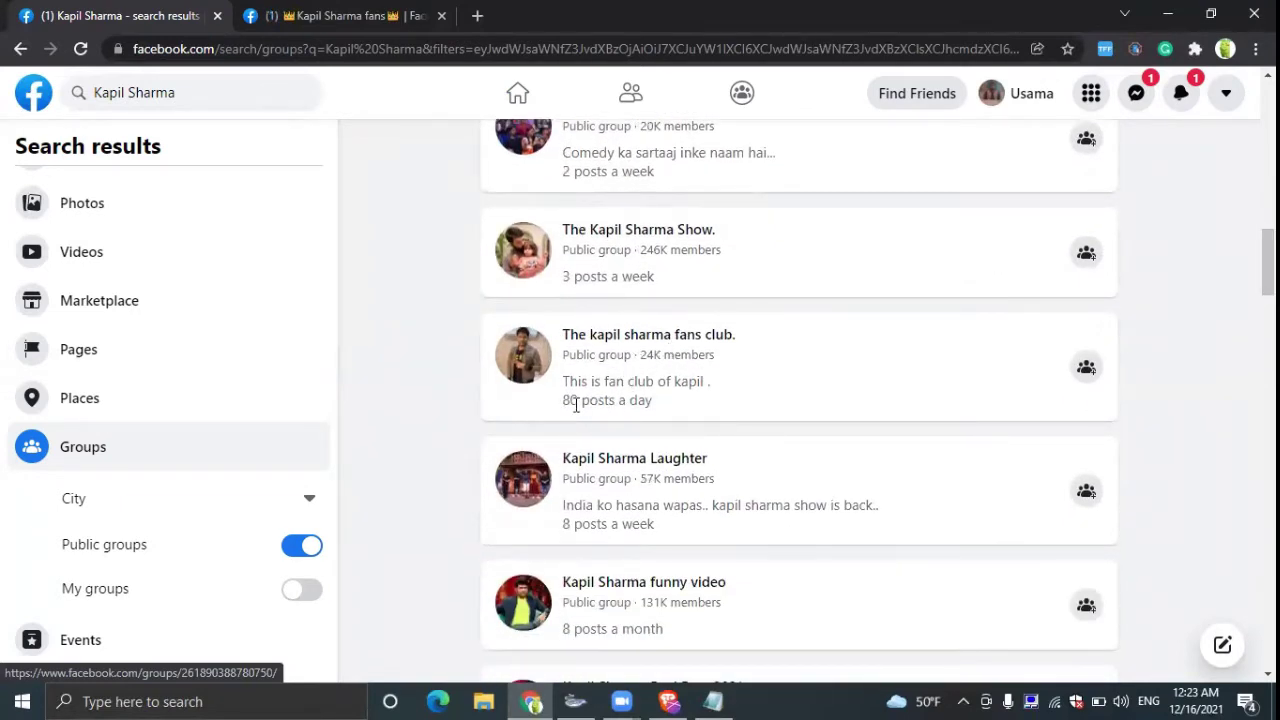
{"action": "middle_click", "coordinate": [651, 335]}
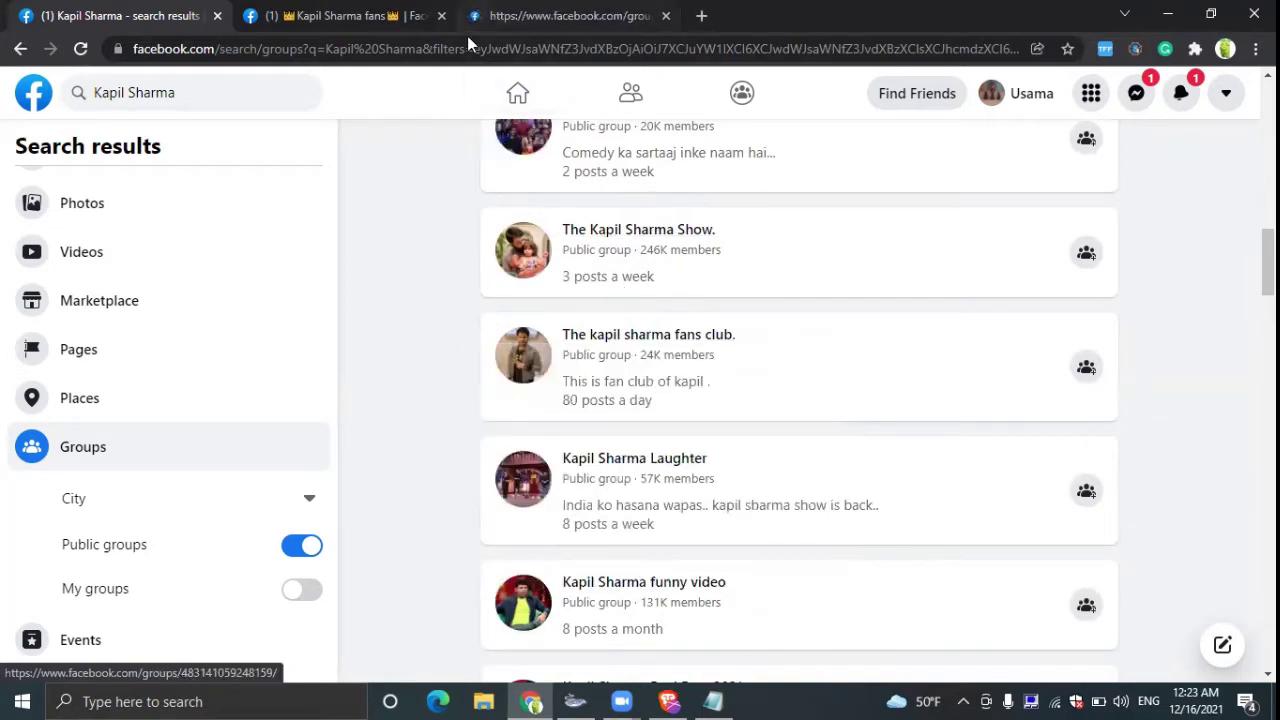
{"action": "mouse_move", "coordinate": [467, 35]}
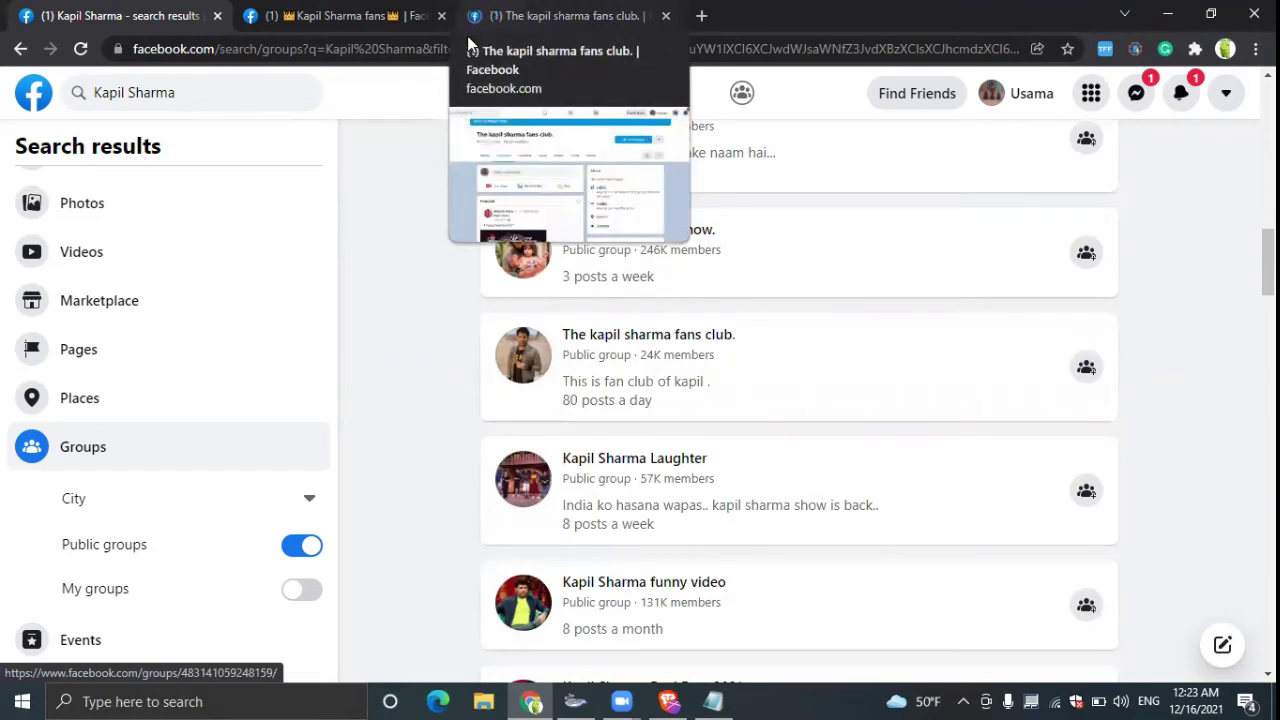
{"action": "left_click", "coordinate": [467, 35]}
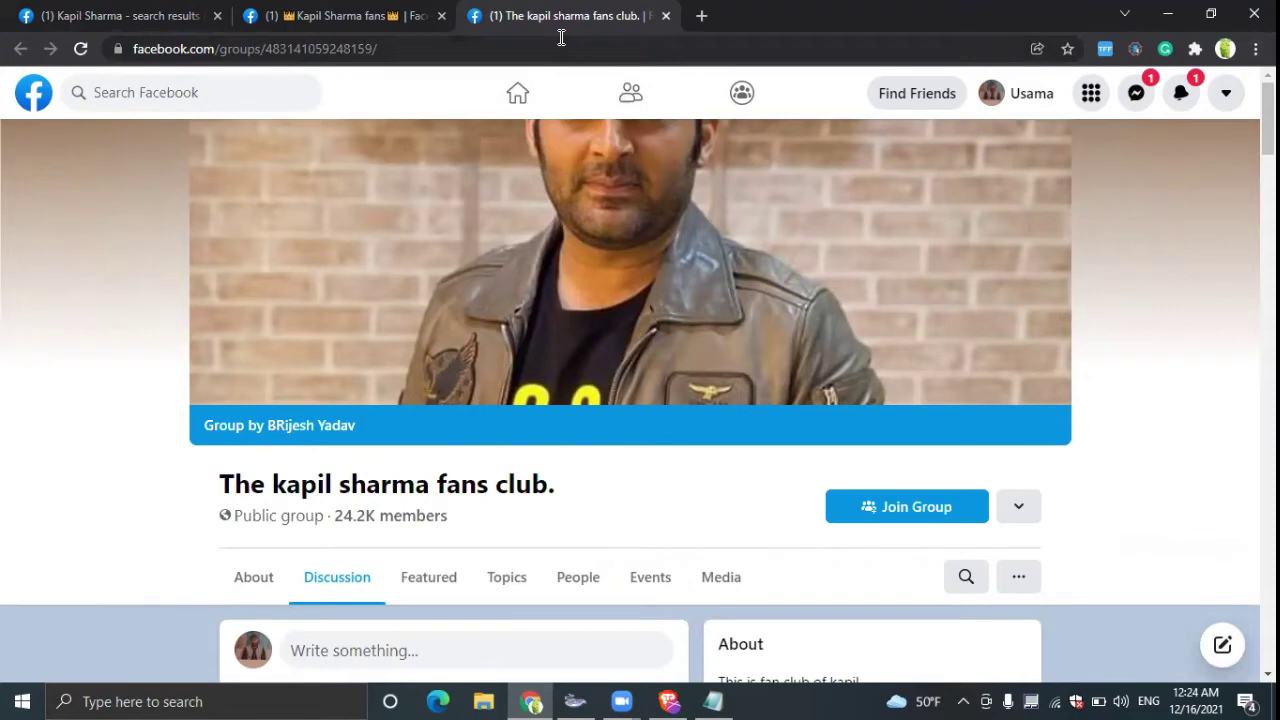
Step: Examine the discussion feed of The kapil sharma fans club. for how recently members shared videos and live videos
{"action": "scroll", "coordinate": [1248, 460], "scroll_direction": "down", "scroll_amount": 10}
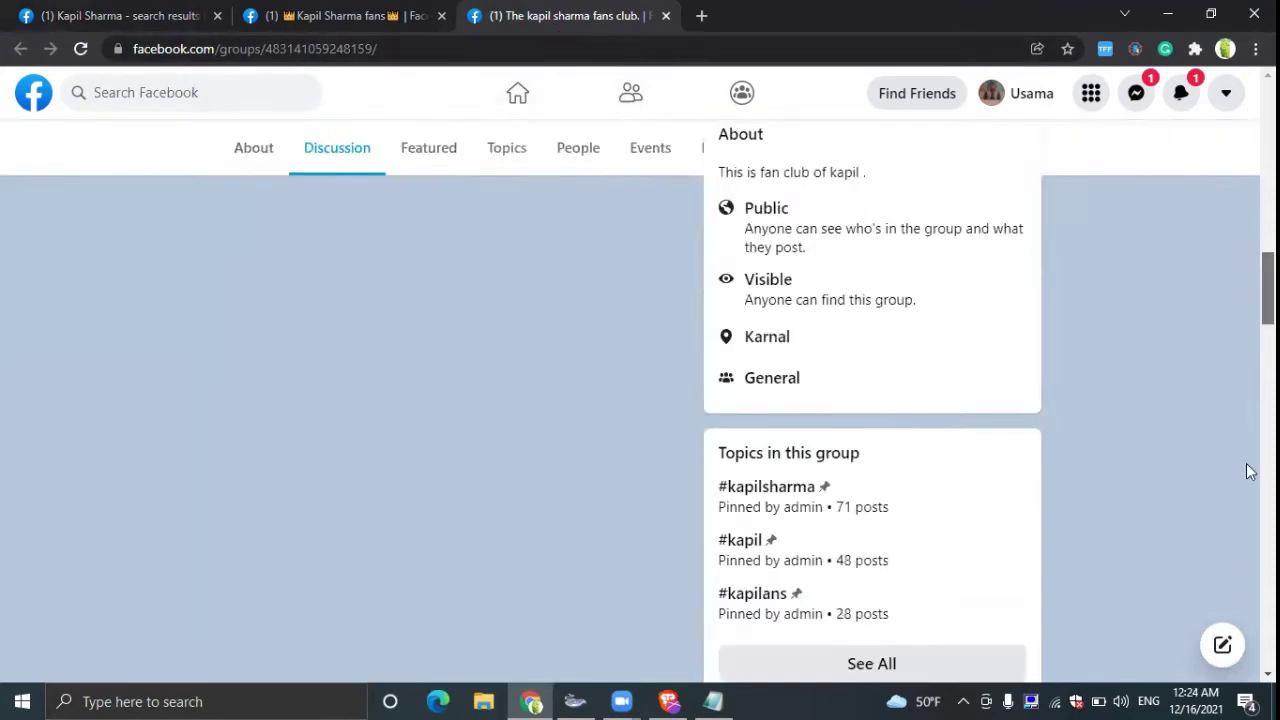
{"action": "scroll", "coordinate": [1248, 460], "scroll_direction": "up", "scroll_amount": 1}
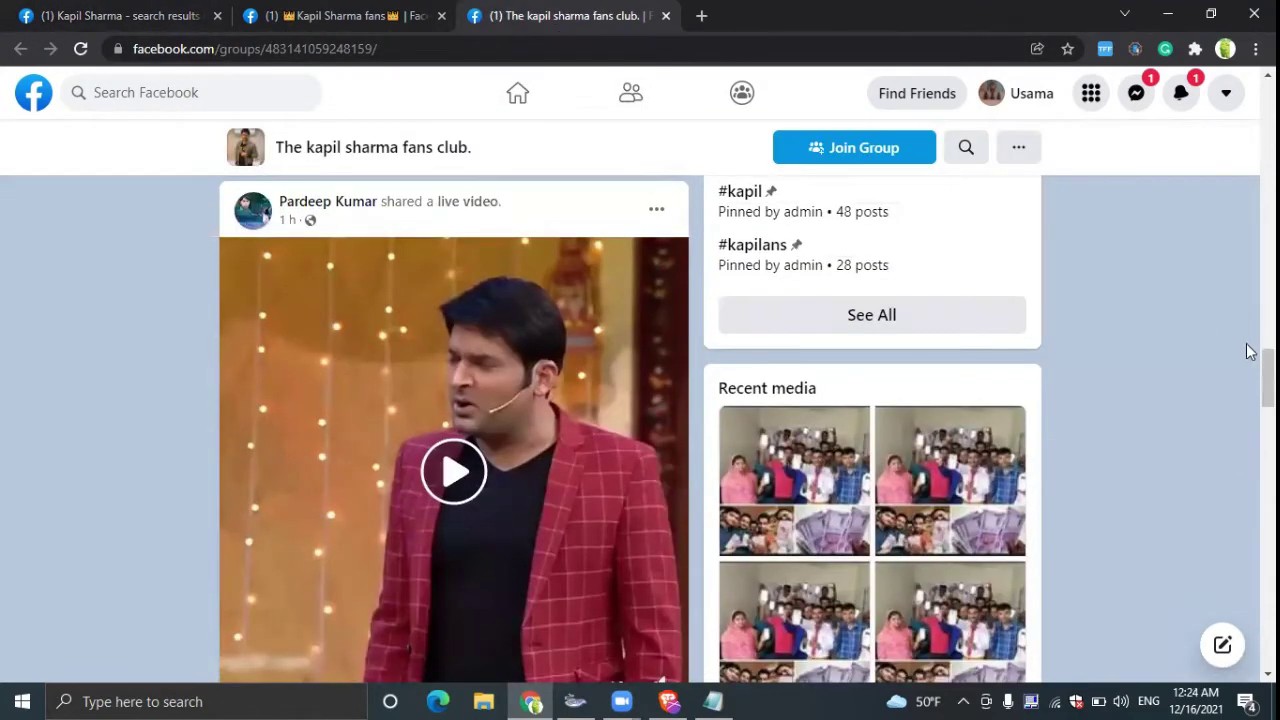
{"action": "scroll", "coordinate": [1248, 360], "scroll_direction": "up", "scroll_amount": 3}
{"action": "scroll", "coordinate": [1248, 400], "scroll_direction": "down", "scroll_amount": 11}
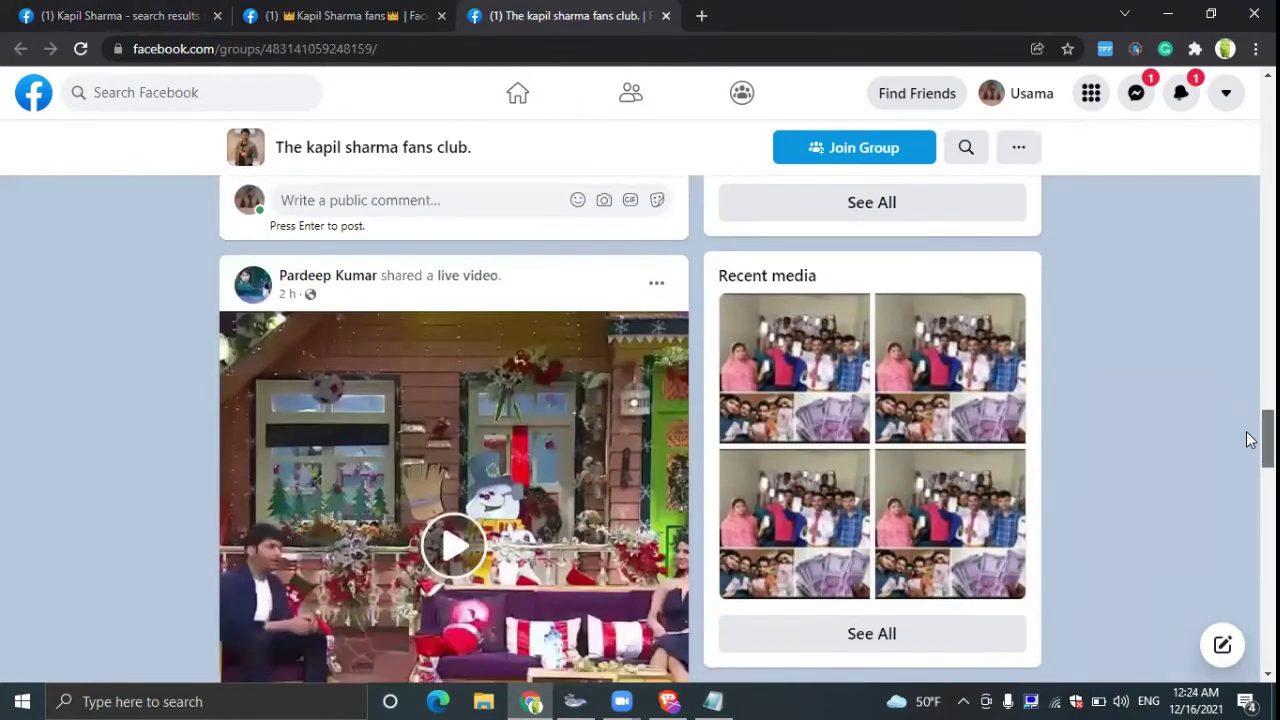
{"action": "scroll", "coordinate": [1248, 440], "scroll_direction": "down", "scroll_amount": 5}
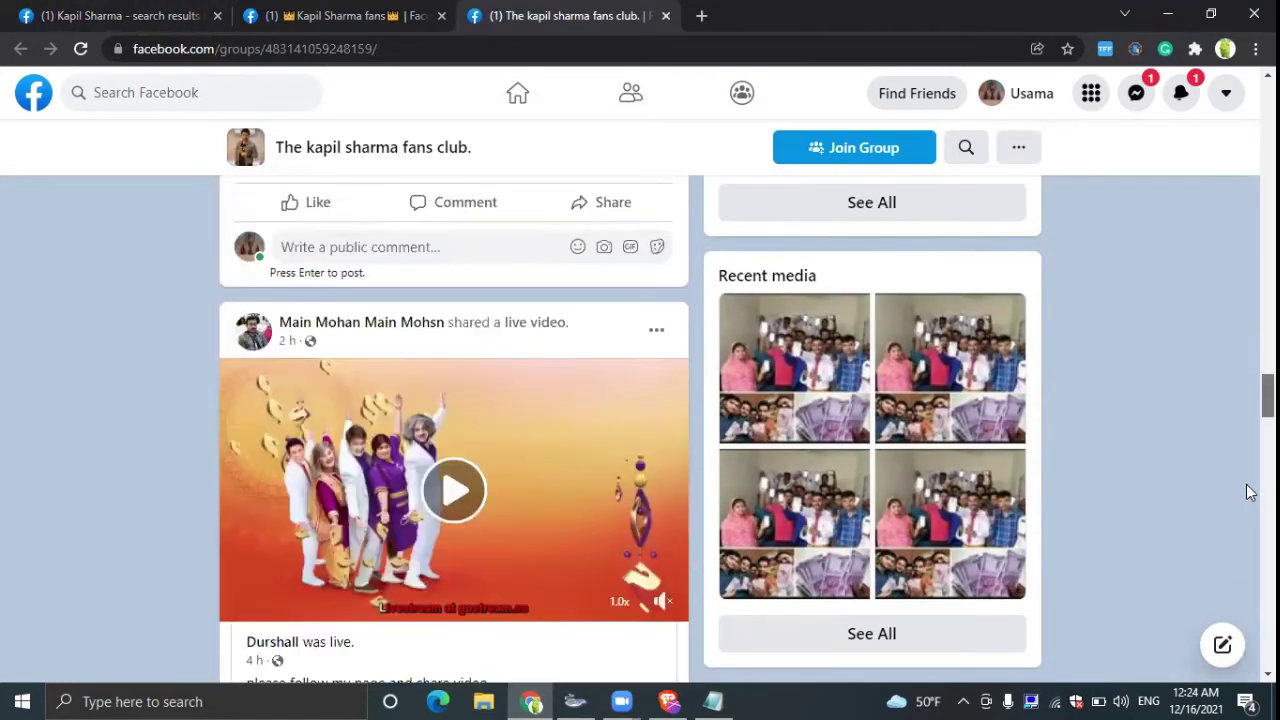
{"action": "scroll", "coordinate": [1249, 510], "scroll_direction": "down", "scroll_amount": 5}
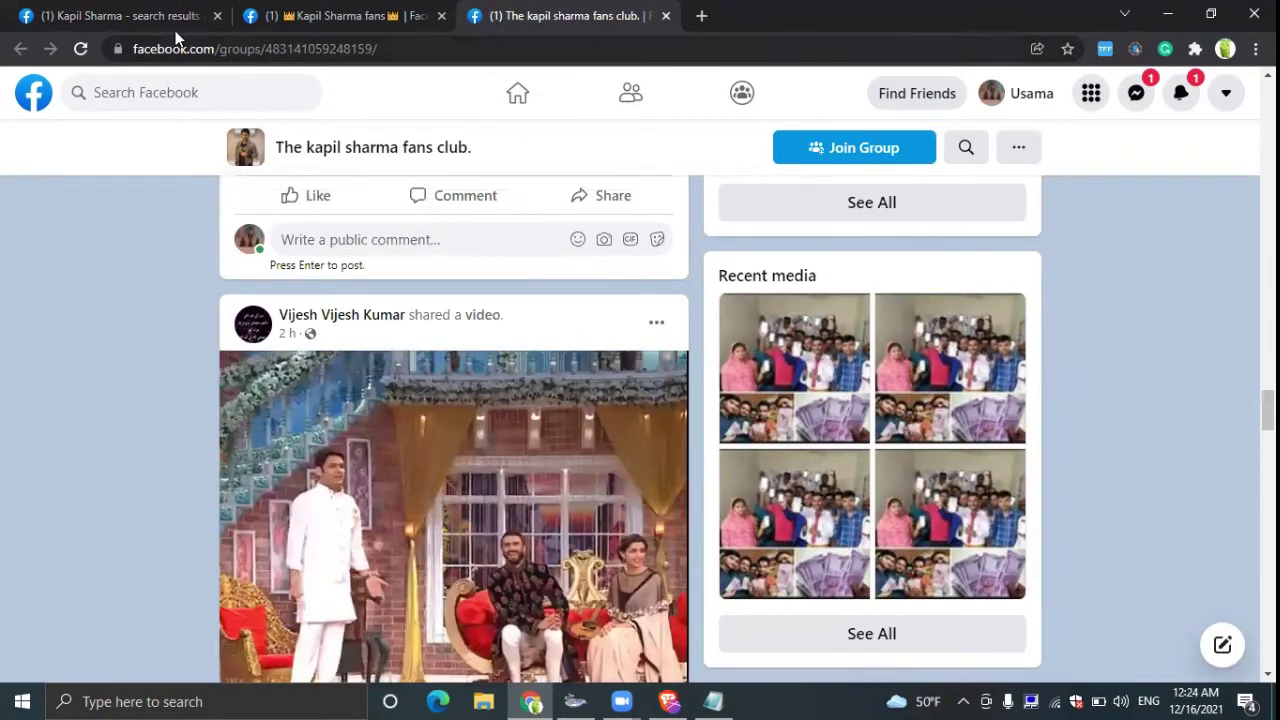
Step: Return to the public group results and browse on to Kapil Sharma show 2021, examining its member count and posting frequency
{"action": "left_click", "coordinate": [130, 21]}
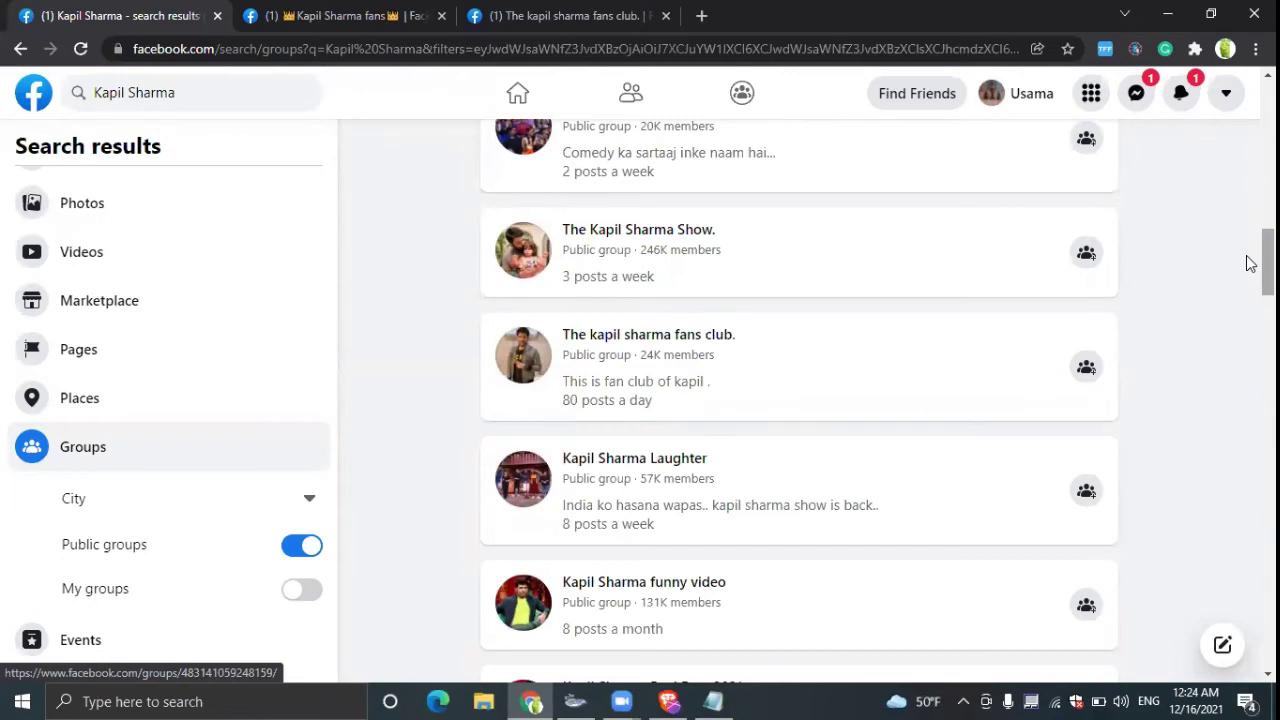
{"action": "scroll", "coordinate": [1247, 270], "scroll_direction": "down", "scroll_amount": 3}
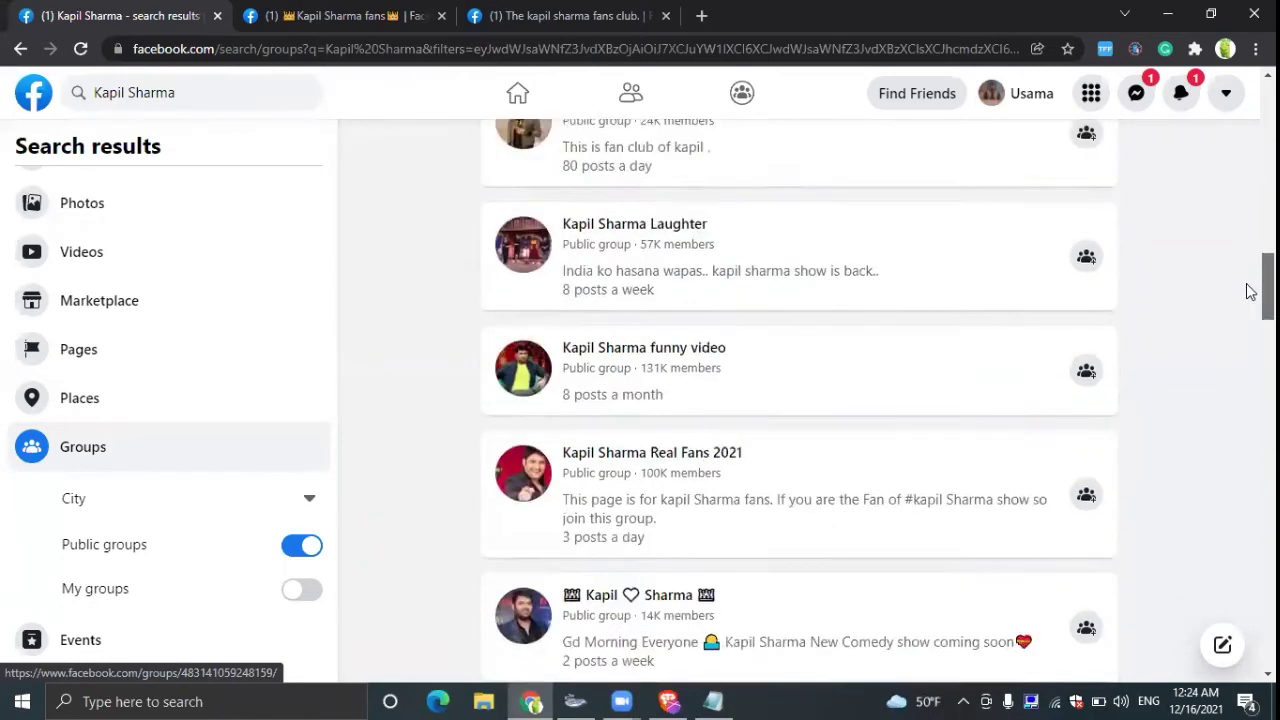
{"action": "scroll", "coordinate": [1247, 300], "scroll_direction": "down", "scroll_amount": 2}
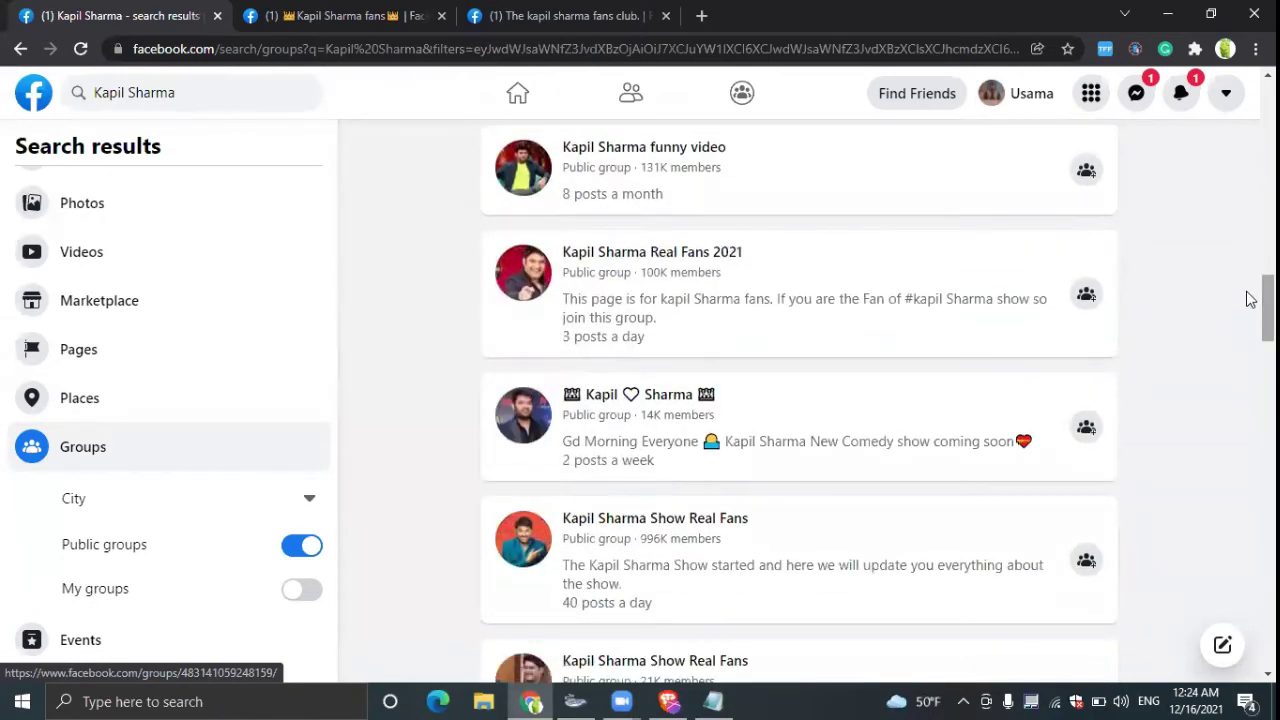
{"action": "scroll", "coordinate": [1247, 300], "scroll_direction": "down", "scroll_amount": 3}
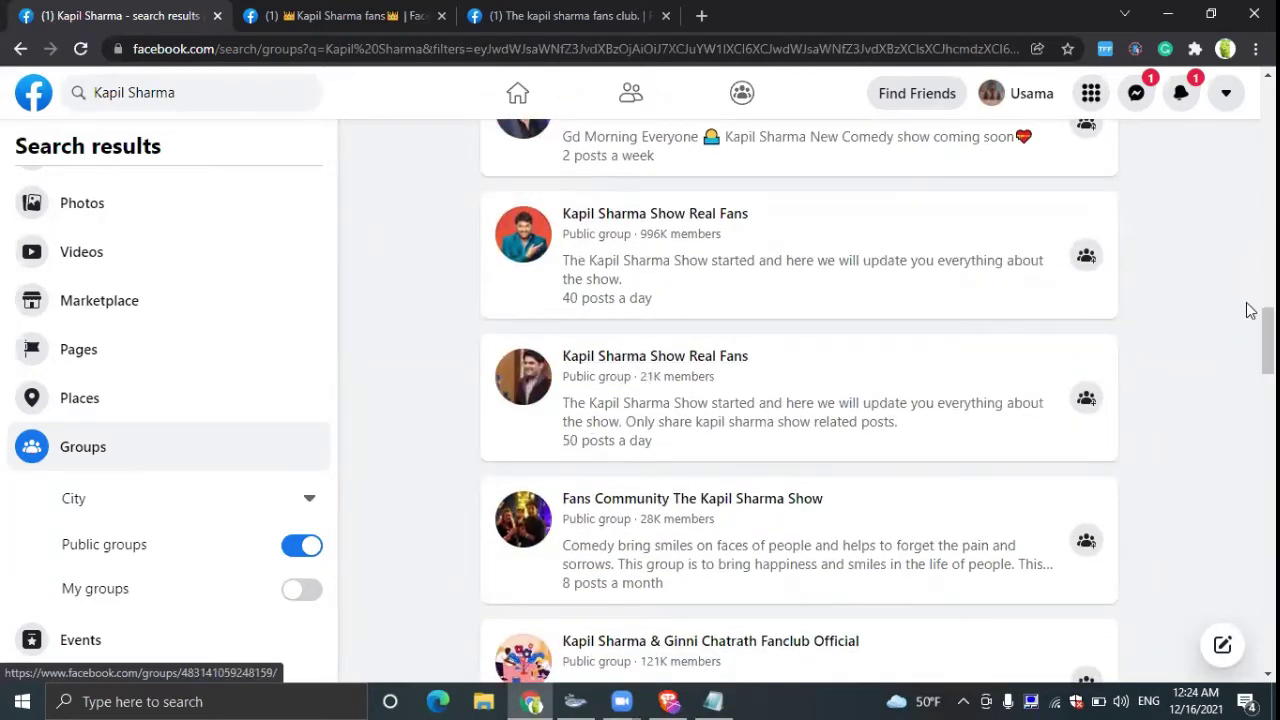
{"action": "scroll", "coordinate": [1249, 354], "scroll_direction": "down", "scroll_amount": 1}
{"action": "scroll", "coordinate": [1249, 360], "scroll_direction": "down", "scroll_amount": 5}
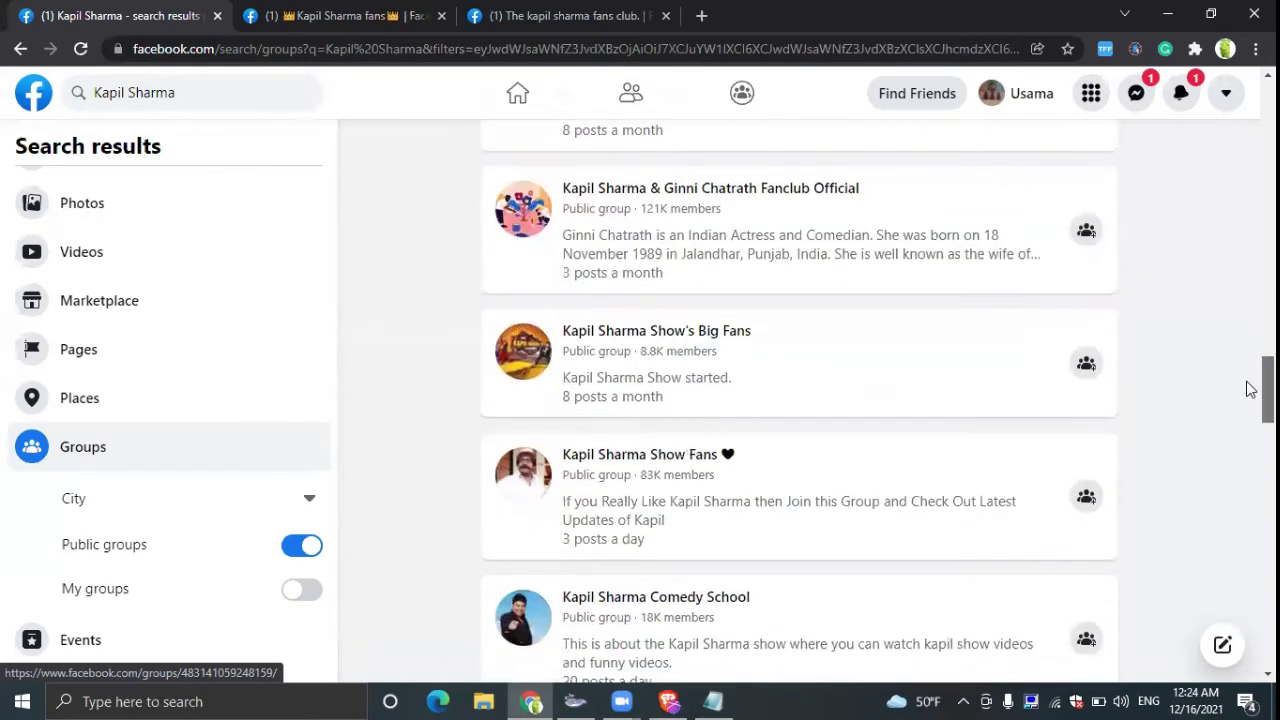
{"action": "scroll", "coordinate": [1248, 403], "scroll_direction": "down", "scroll_amount": 3}
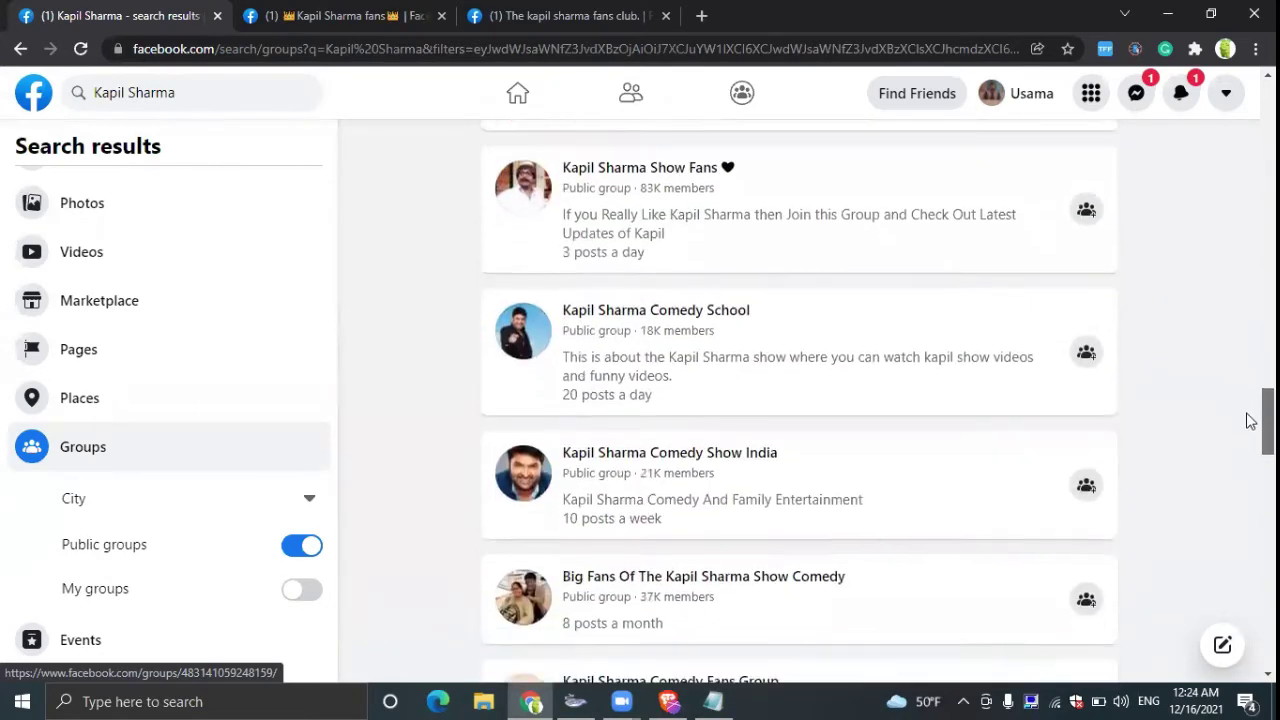
{"action": "scroll", "coordinate": [1247, 437], "scroll_direction": "down", "scroll_amount": 4}
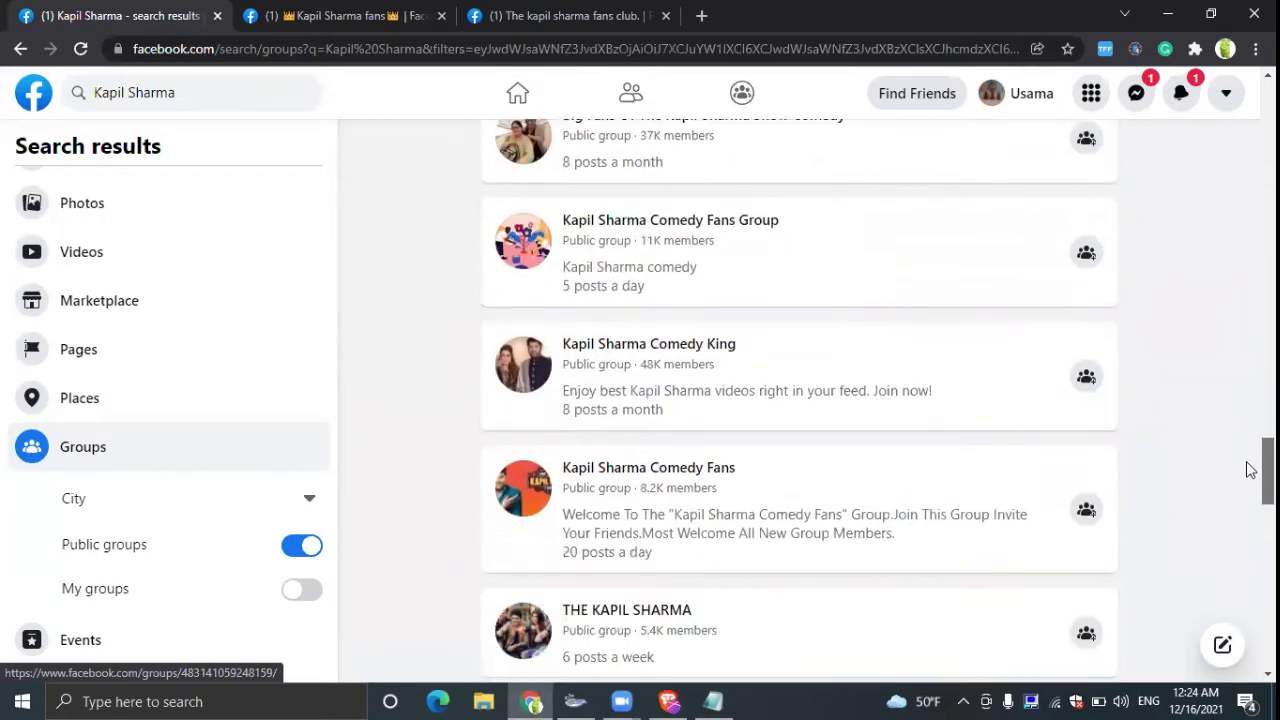
{"action": "scroll", "coordinate": [1249, 487], "scroll_direction": "down", "scroll_amount": 2}
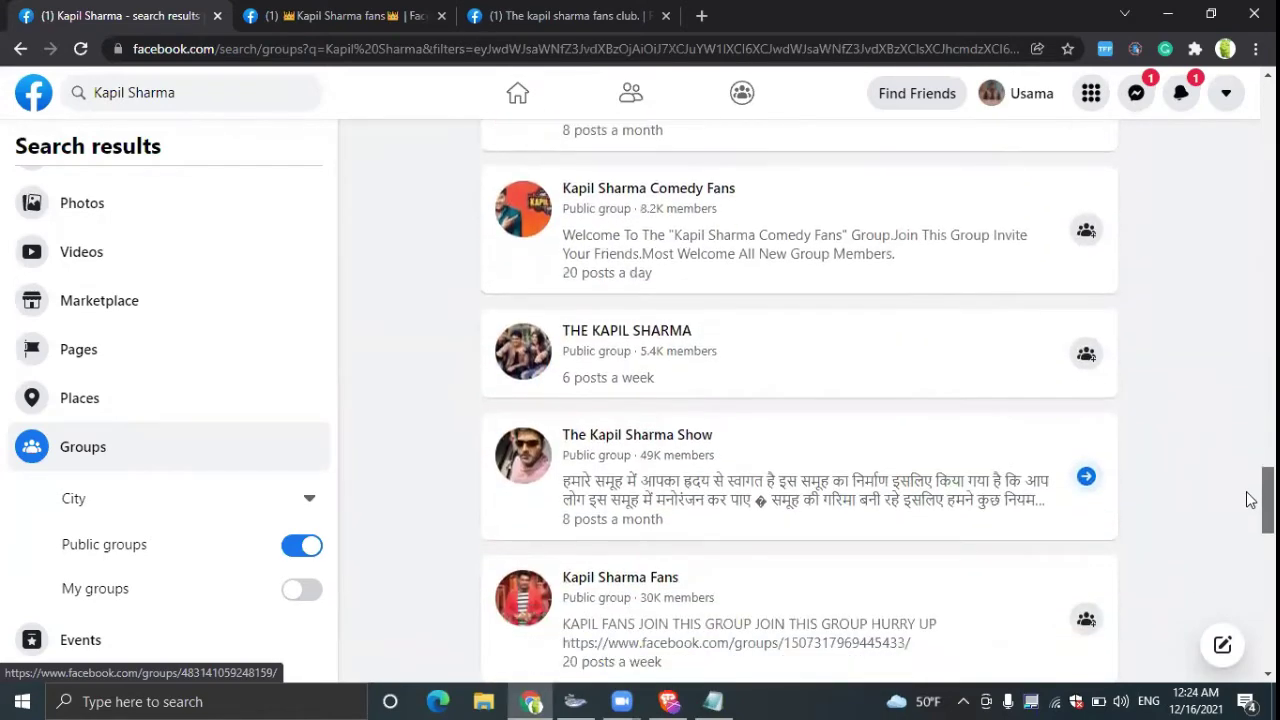
{"action": "scroll", "coordinate": [1248, 500], "scroll_direction": "down", "scroll_amount": 2}
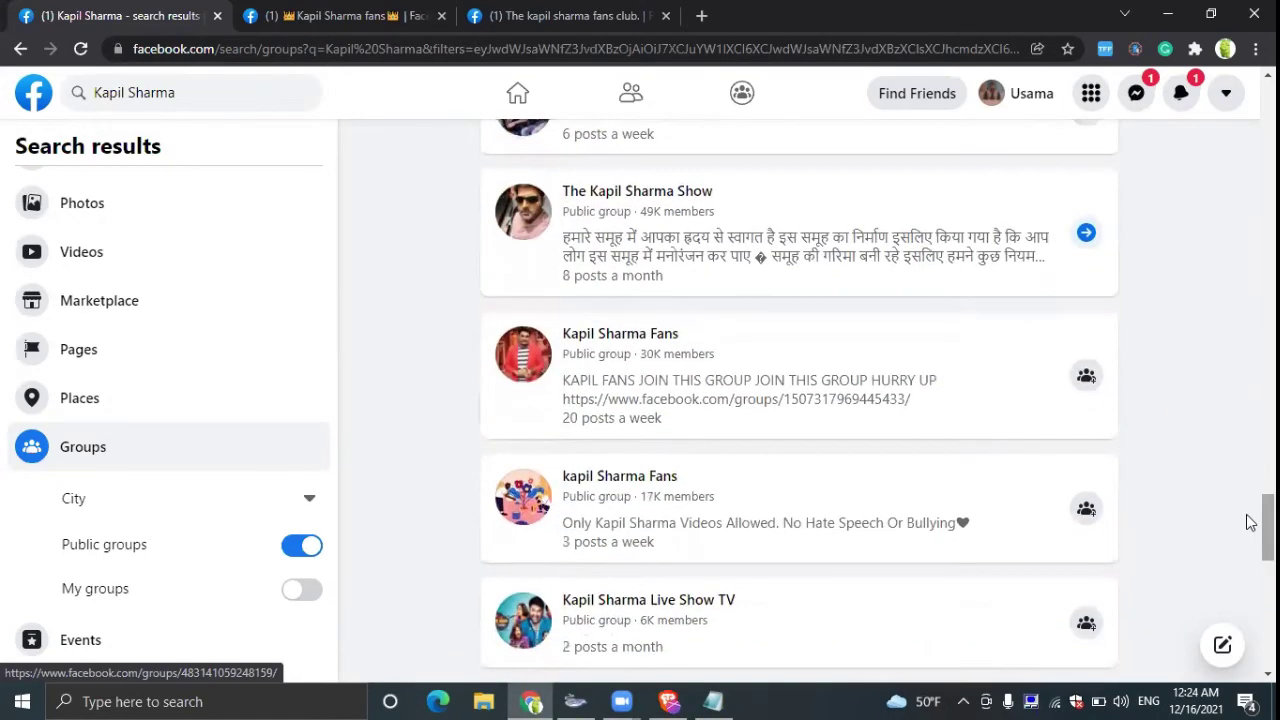
{"action": "scroll", "coordinate": [1248, 520], "scroll_direction": "down", "scroll_amount": 1}
{"action": "scroll", "coordinate": [1248, 527], "scroll_direction": "down", "scroll_amount": 3}
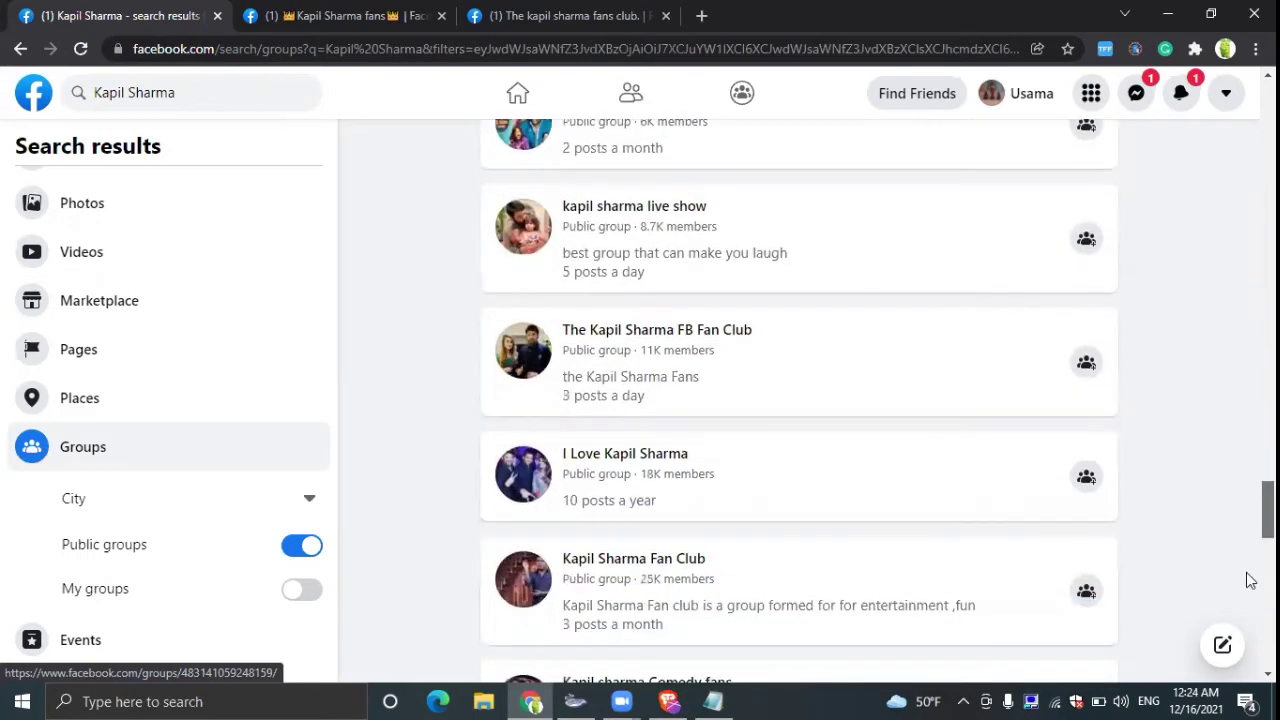
{"action": "scroll", "coordinate": [1248, 580], "scroll_direction": "down", "scroll_amount": 2}
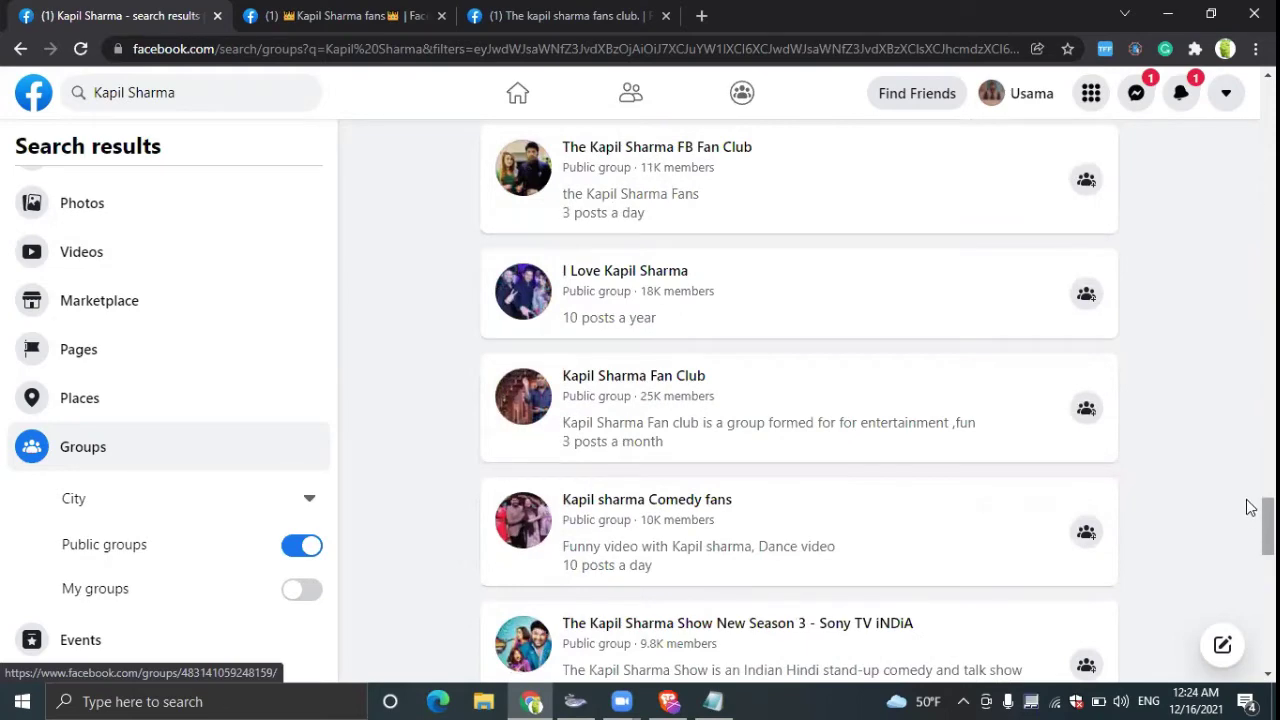
{"action": "scroll", "coordinate": [1248, 520], "scroll_direction": "down", "scroll_amount": 5}
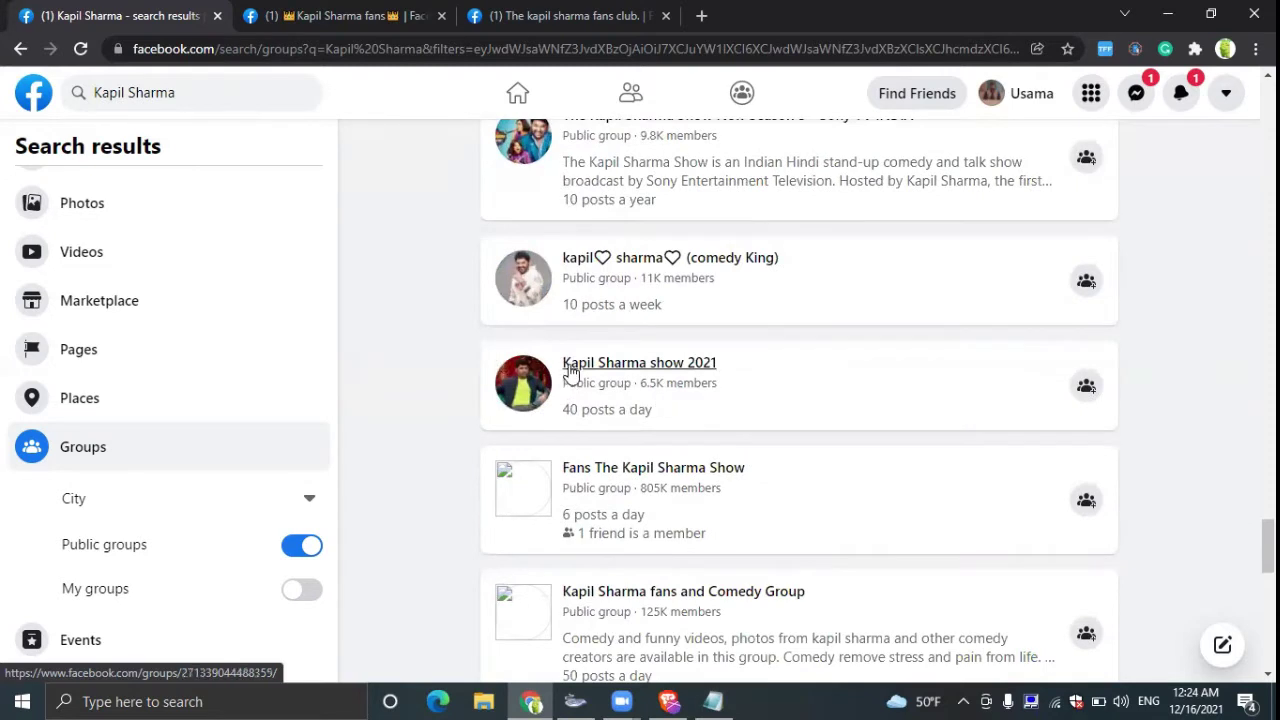
{"action": "mouse_move", "coordinate": [687, 383]}
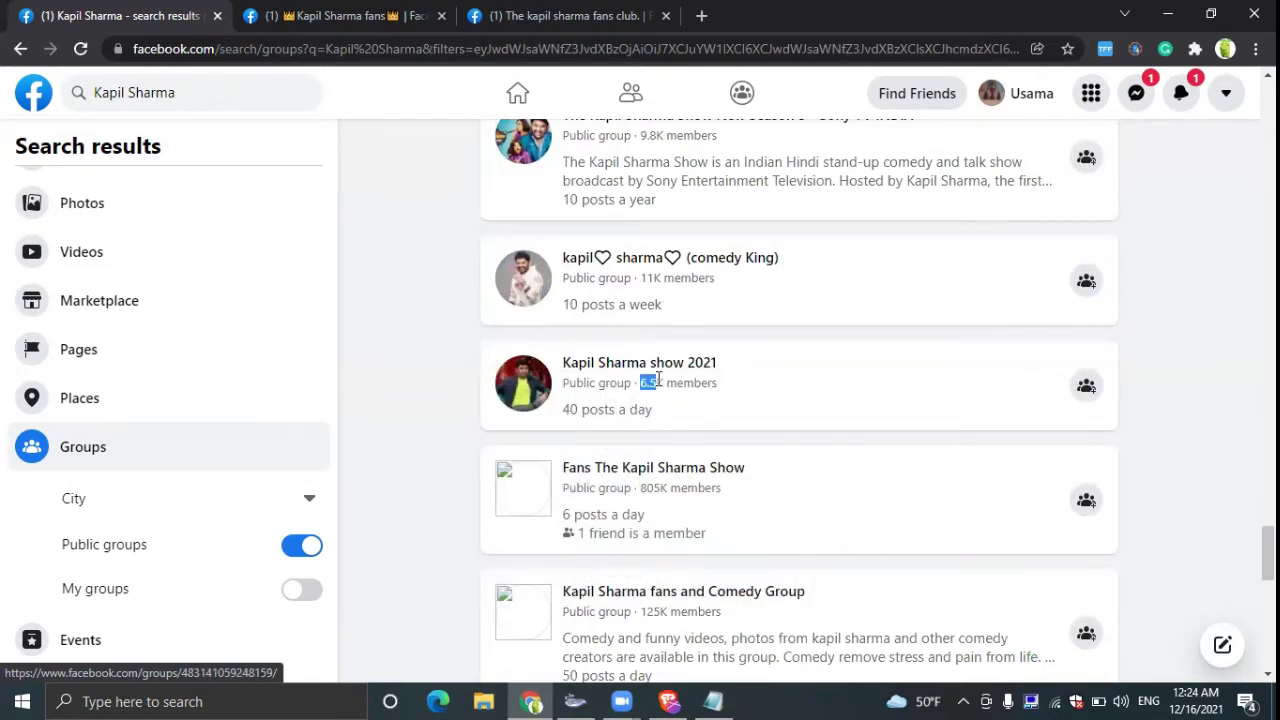
{"action": "left_click", "coordinate": [697, 411]}
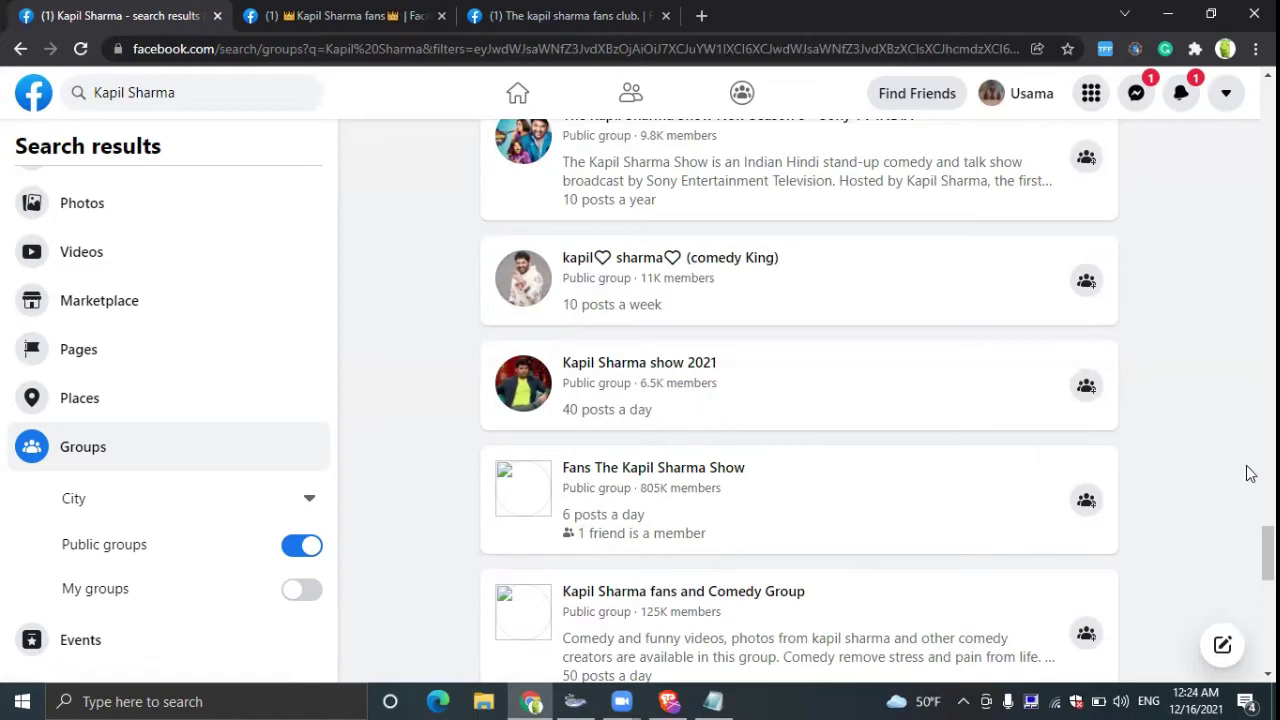
Step: Browse further through the public groups to Comedy video and examine its member count and daily posts
{"action": "scroll", "coordinate": [1248, 563], "scroll_direction": "down", "scroll_amount": 2}
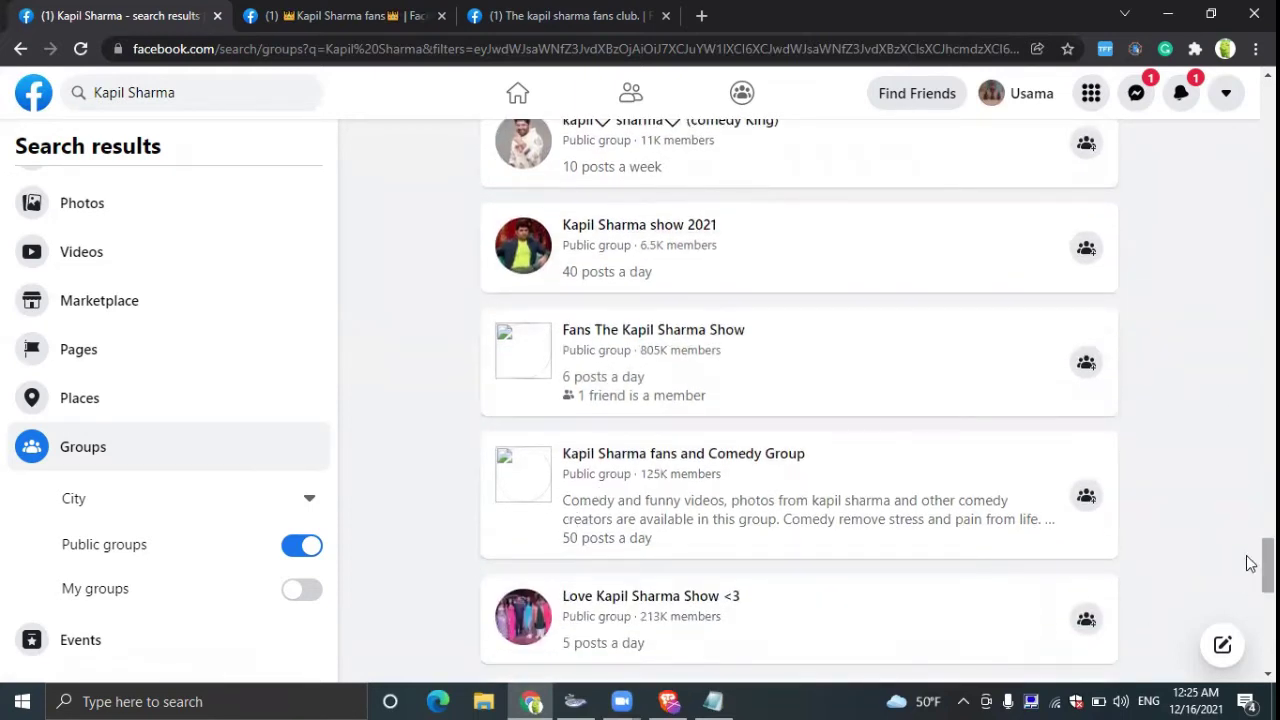
{"action": "scroll", "coordinate": [1249, 560], "scroll_direction": "down", "scroll_amount": 3}
{"action": "scroll", "coordinate": [1249, 577], "scroll_direction": "down", "scroll_amount": 5}
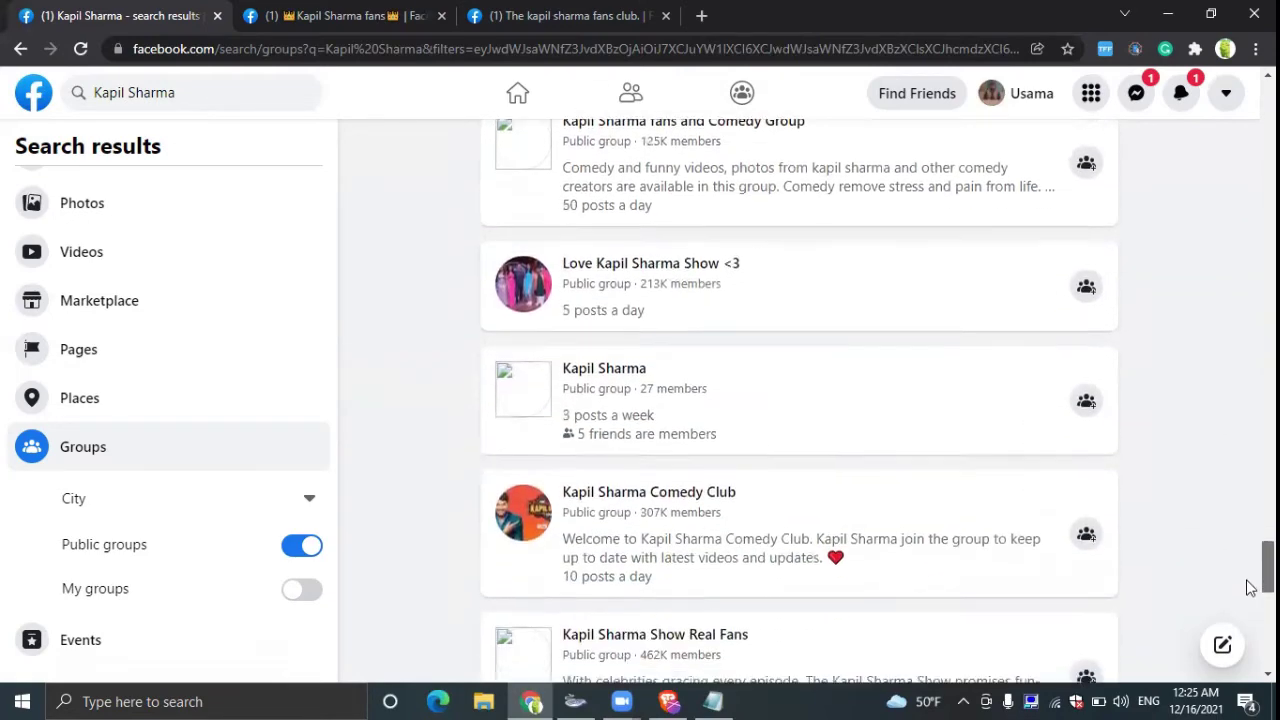
{"action": "scroll", "coordinate": [1249, 616], "scroll_direction": "down", "scroll_amount": 2}
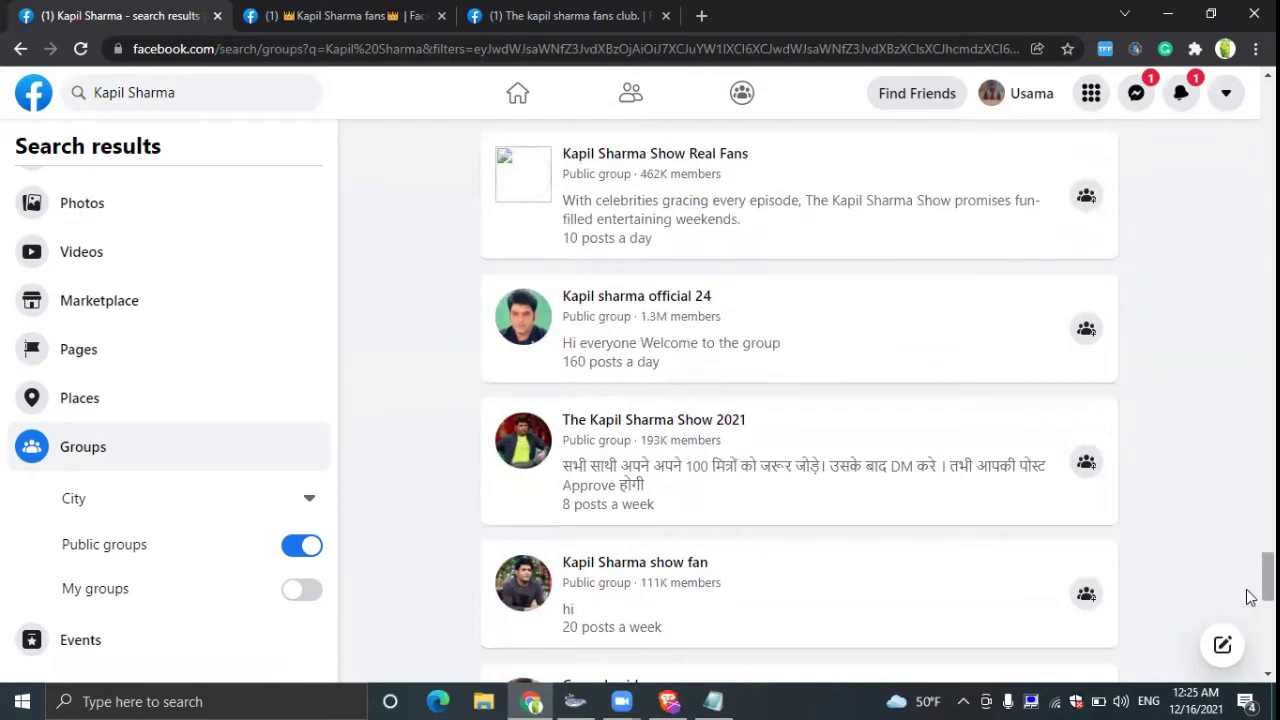
{"action": "scroll", "coordinate": [1249, 586], "scroll_direction": "down", "scroll_amount": 2}
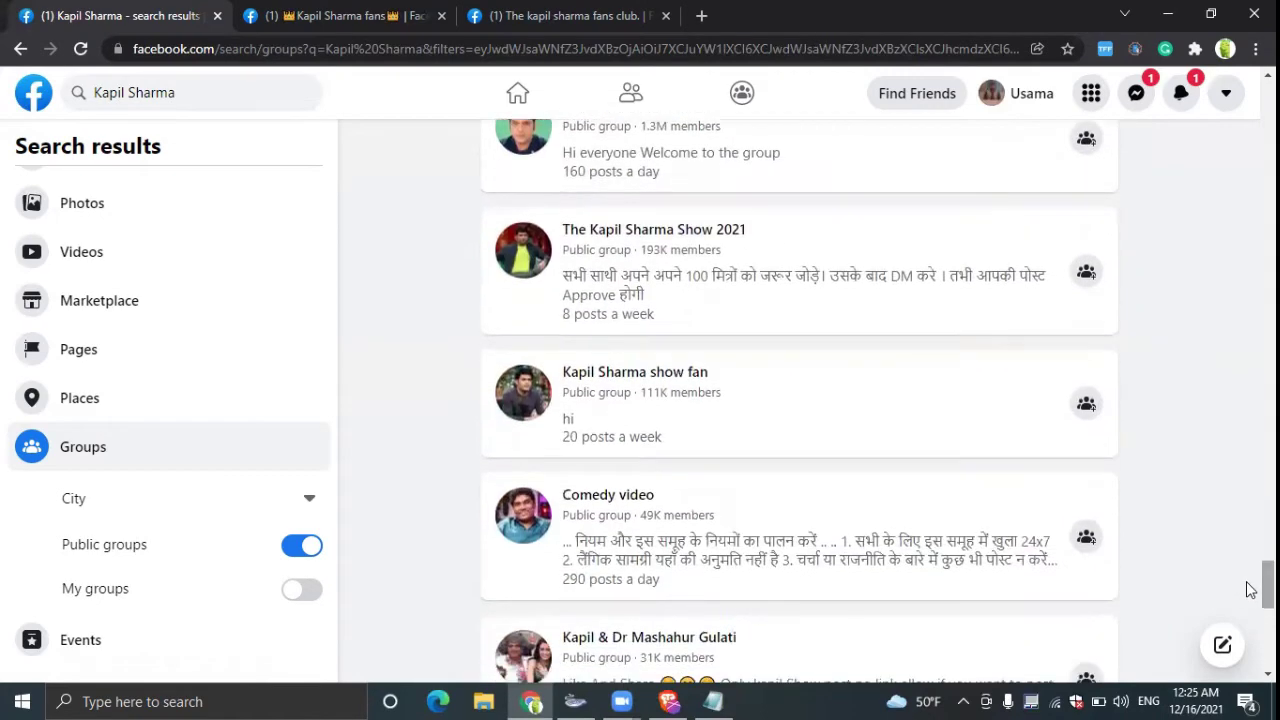
{"action": "scroll", "coordinate": [1249, 590], "scroll_direction": "down", "scroll_amount": 2}
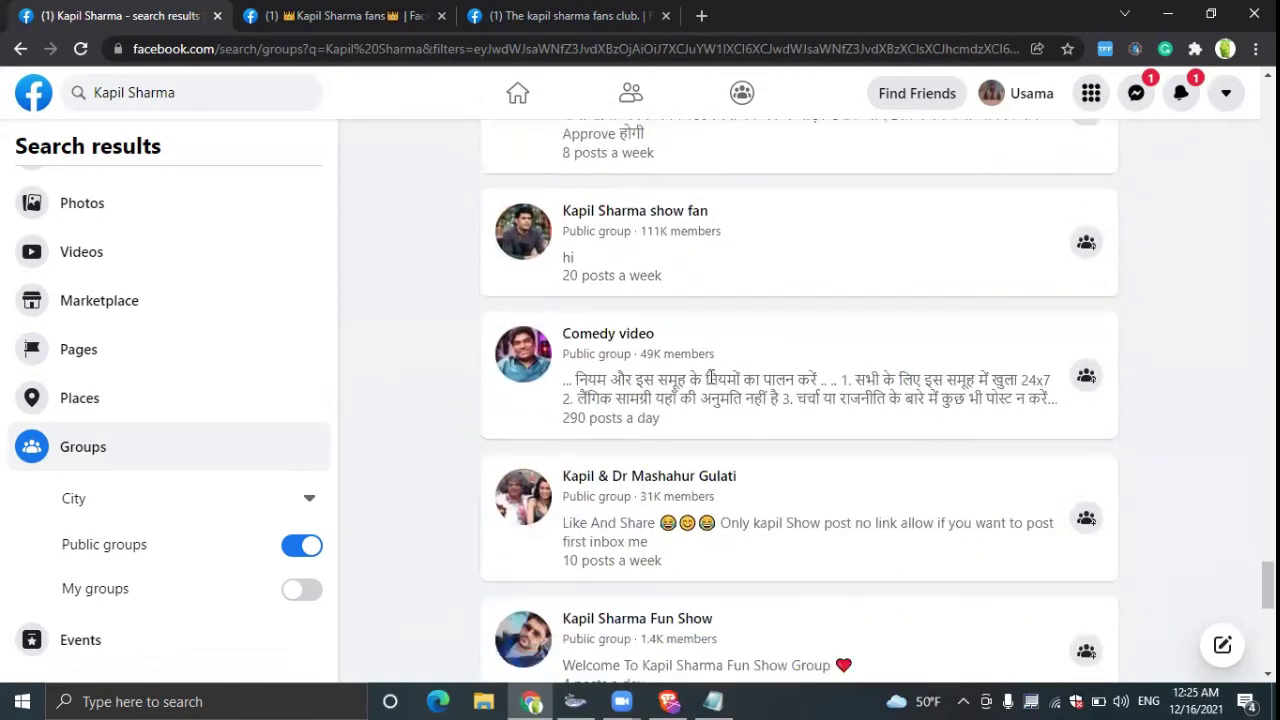
{"action": "left_click_drag", "start_coordinate": [643, 352], "coordinate": [725, 354]}
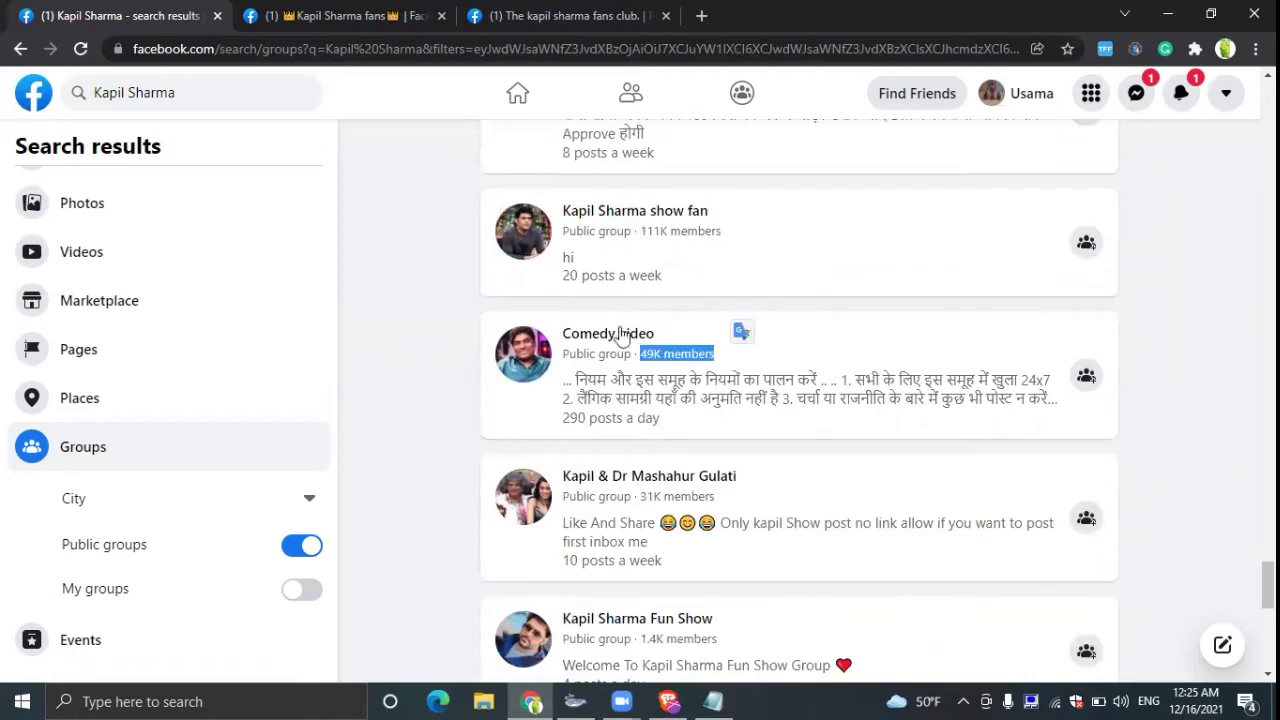
{"action": "left_click", "coordinate": [826, 490]}
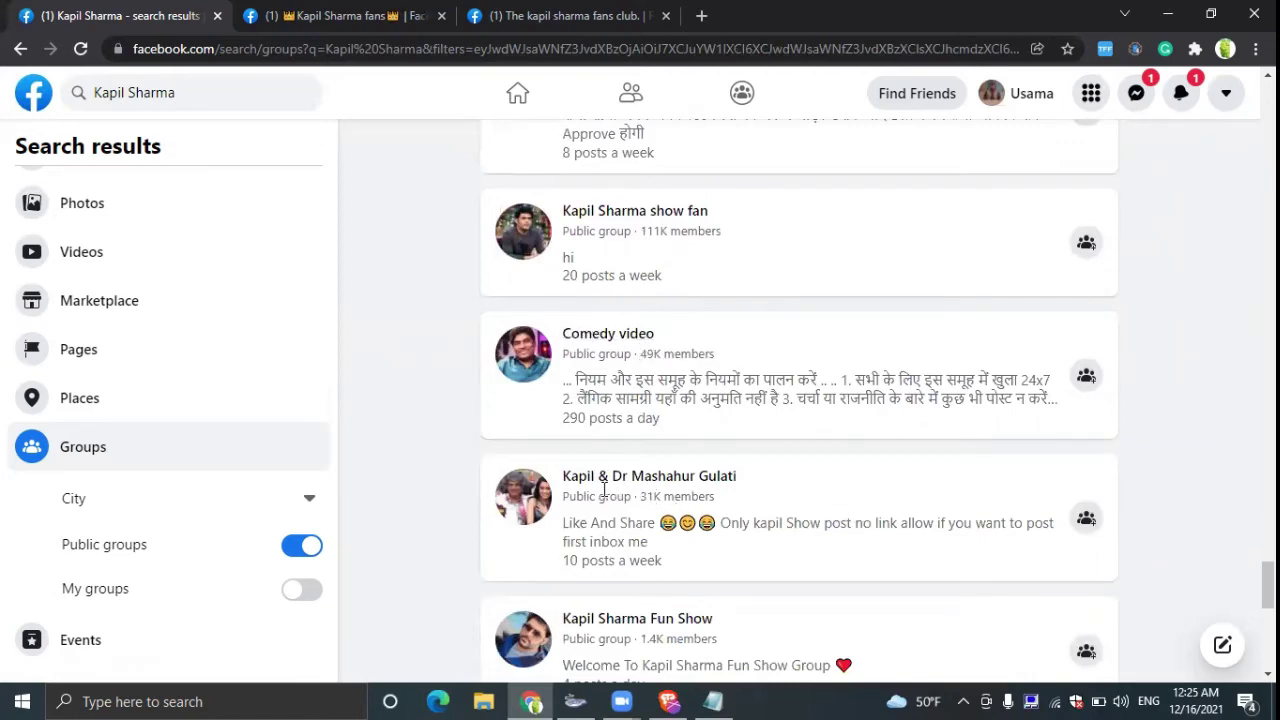
Step: Browse further down the public group results, examining each group's member count and posting frequency
{"action": "scroll", "coordinate": [1249, 590], "scroll_direction": "down", "scroll_amount": 2}
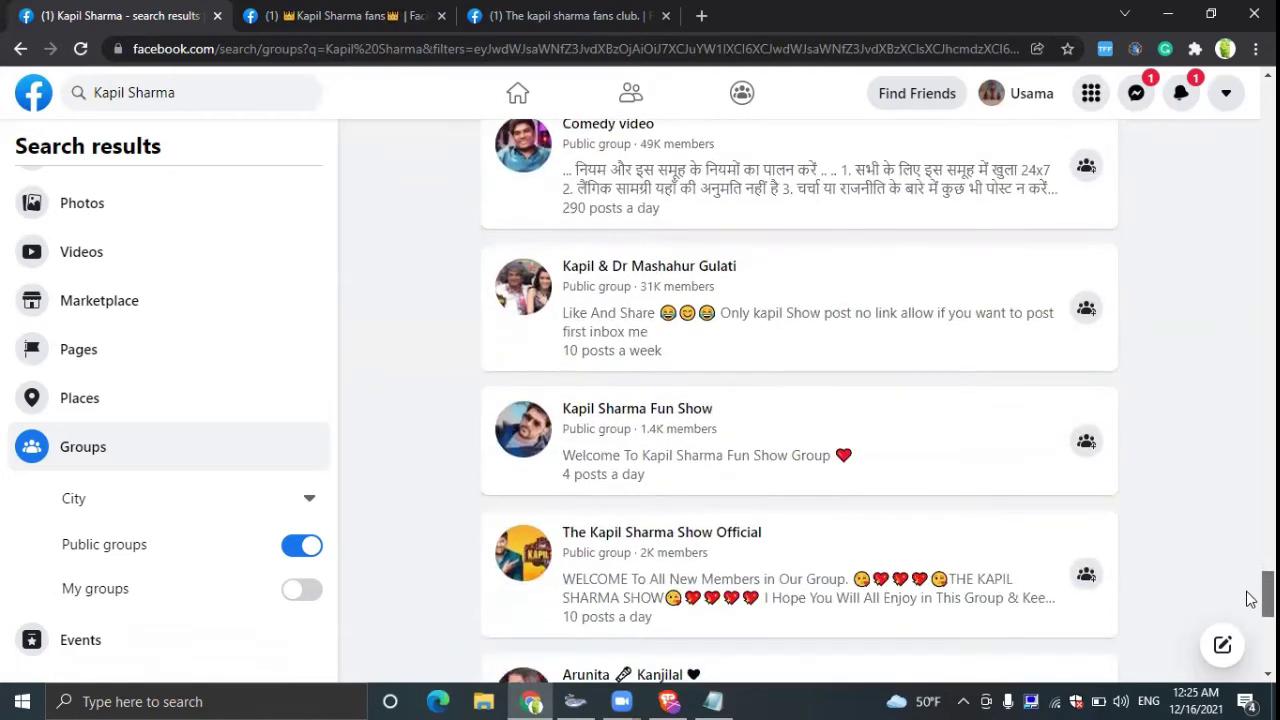
{"action": "scroll", "coordinate": [1249, 594], "scroll_direction": "down", "scroll_amount": 3}
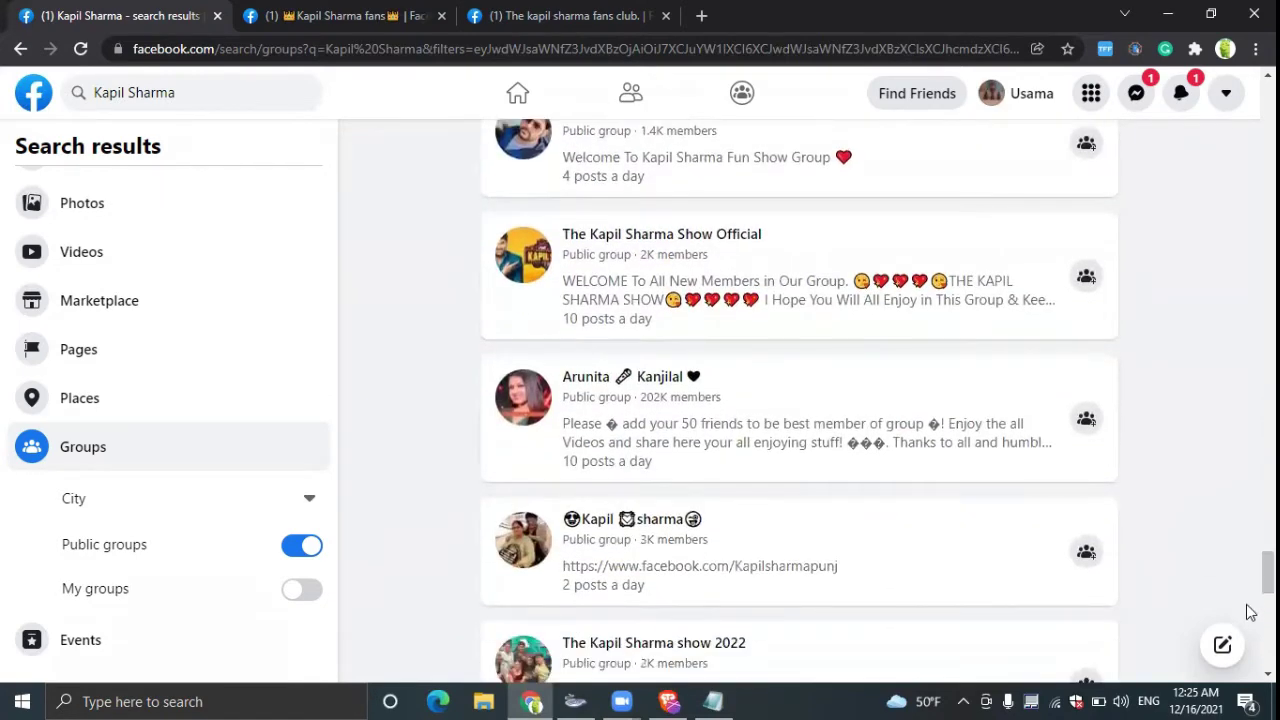
{"action": "scroll", "coordinate": [1249, 605], "scroll_direction": "down", "scroll_amount": 2}
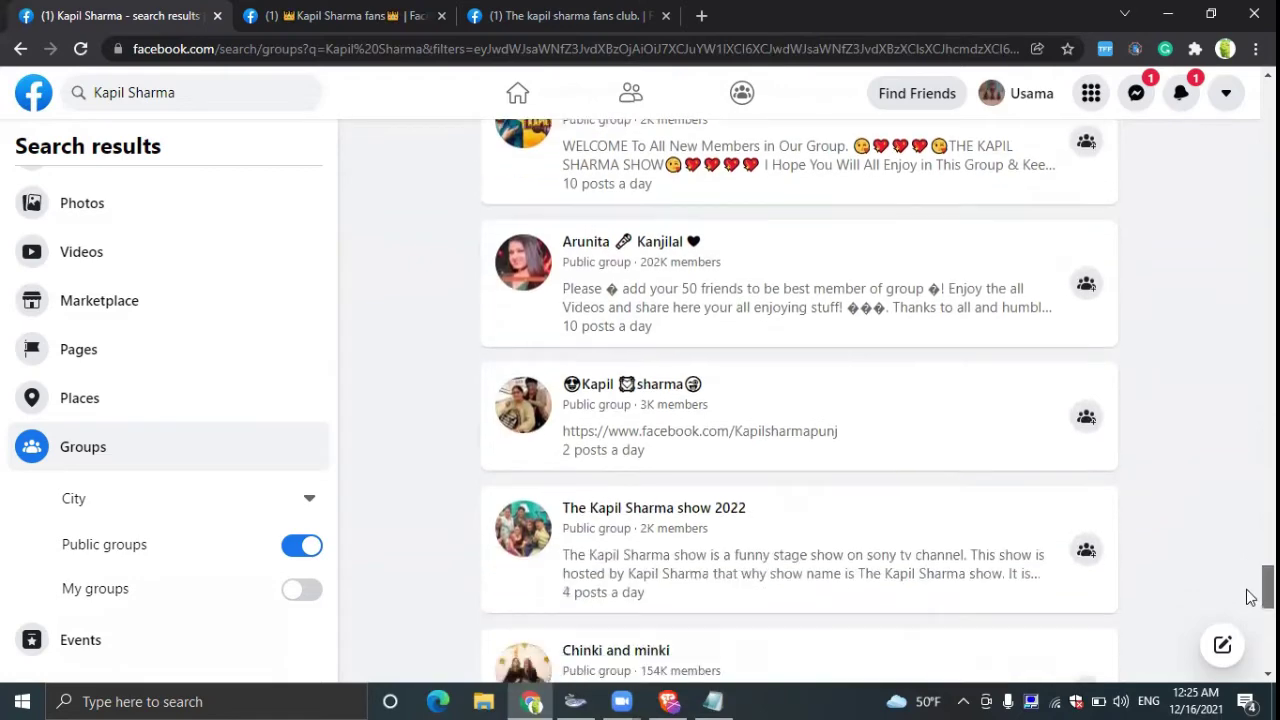
{"action": "scroll", "coordinate": [1249, 603], "scroll_direction": "down", "scroll_amount": 3}
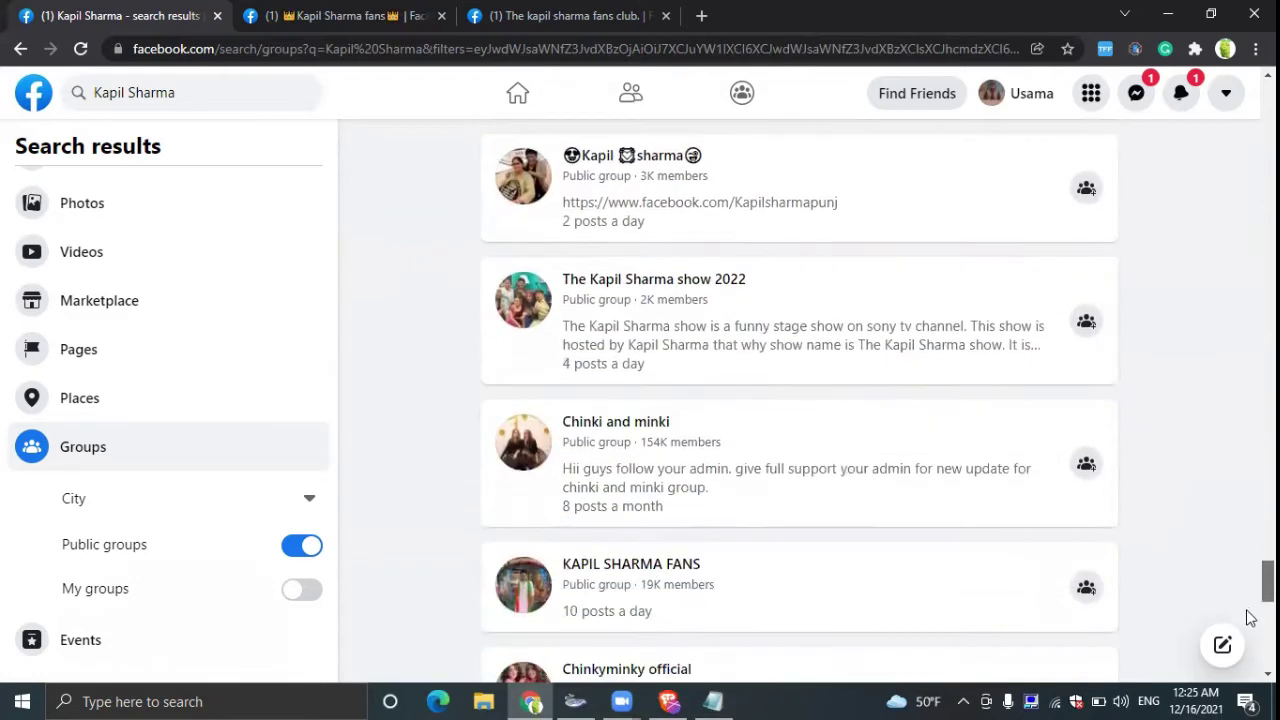
{"action": "scroll", "coordinate": [1249, 628], "scroll_direction": "down", "scroll_amount": 1}
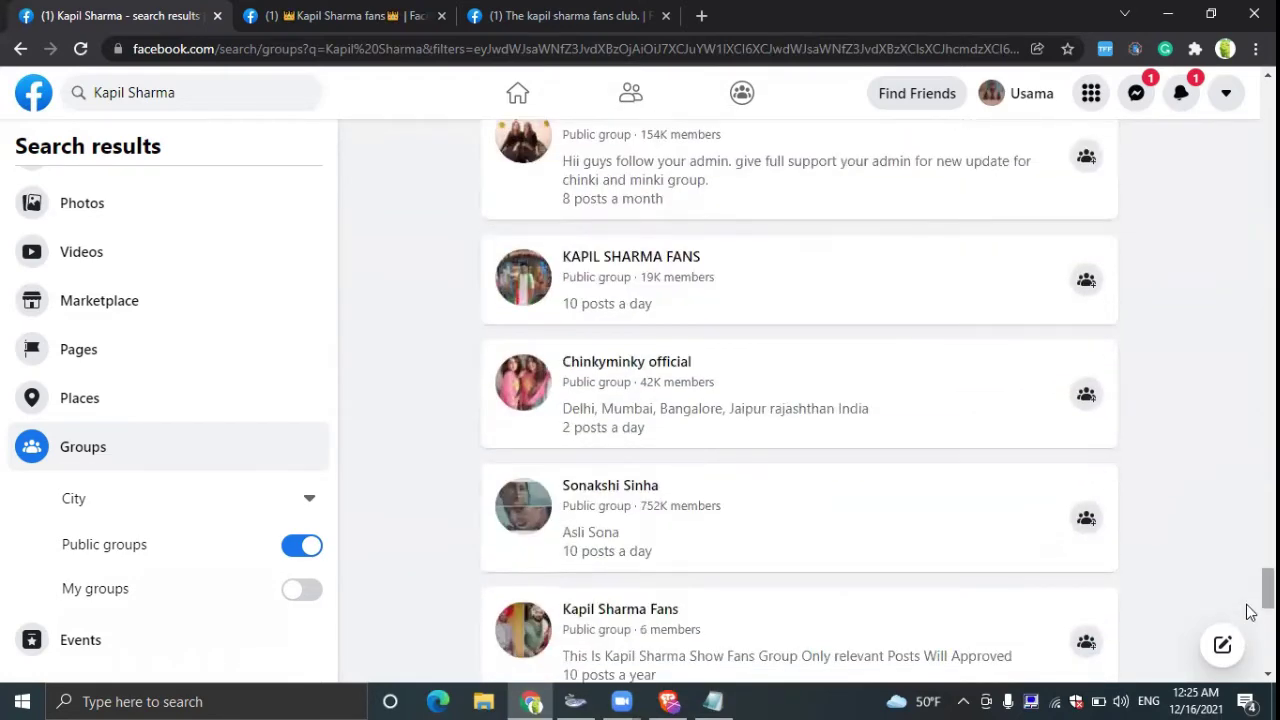
{"action": "scroll", "coordinate": [1249, 605], "scroll_direction": "down", "scroll_amount": 2}
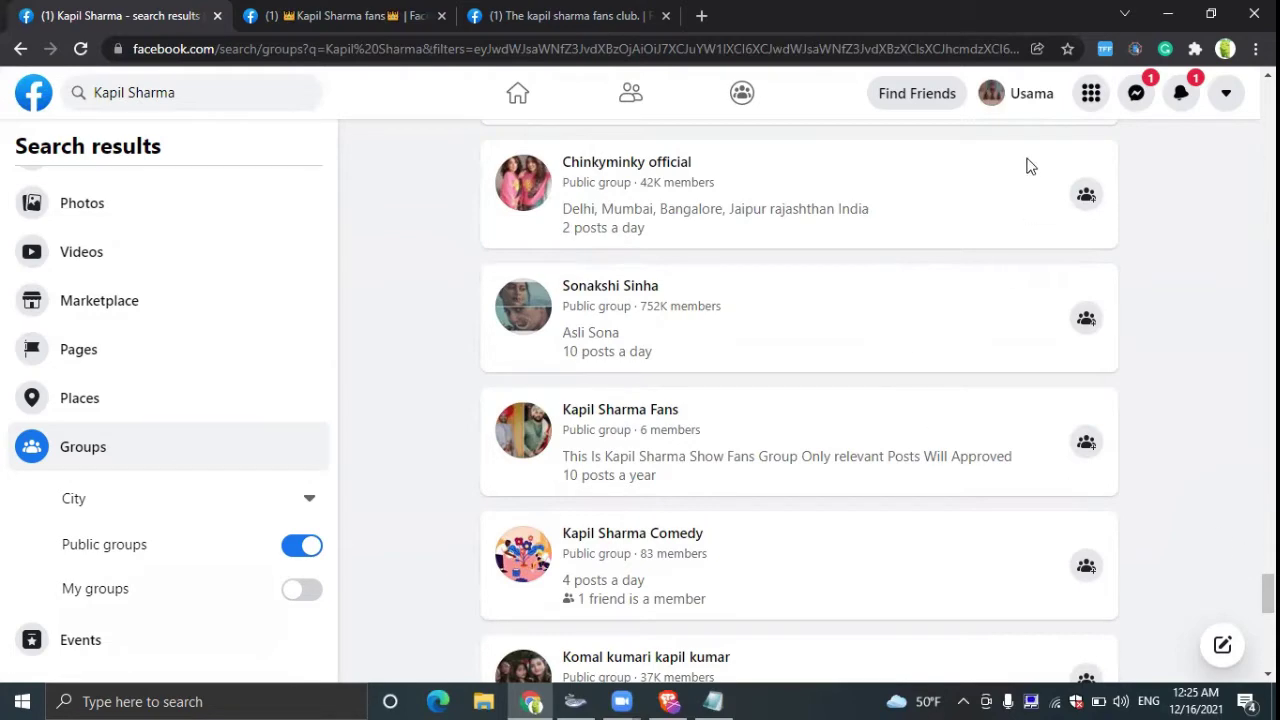
Step: Copy the URLs of all open browser tabs to the clipboard with the Copy All Urls extension
{"action": "left_click", "coordinate": [387, 34]}
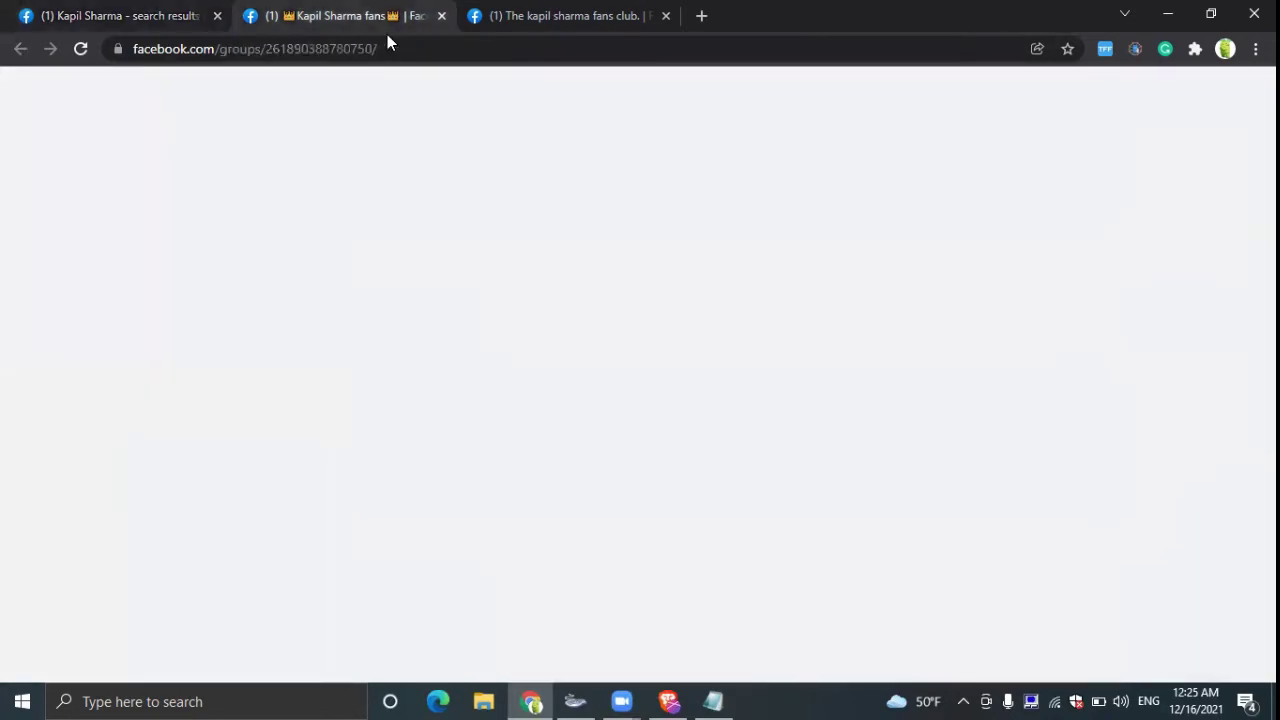
{"action": "left_click", "coordinate": [480, 18]}
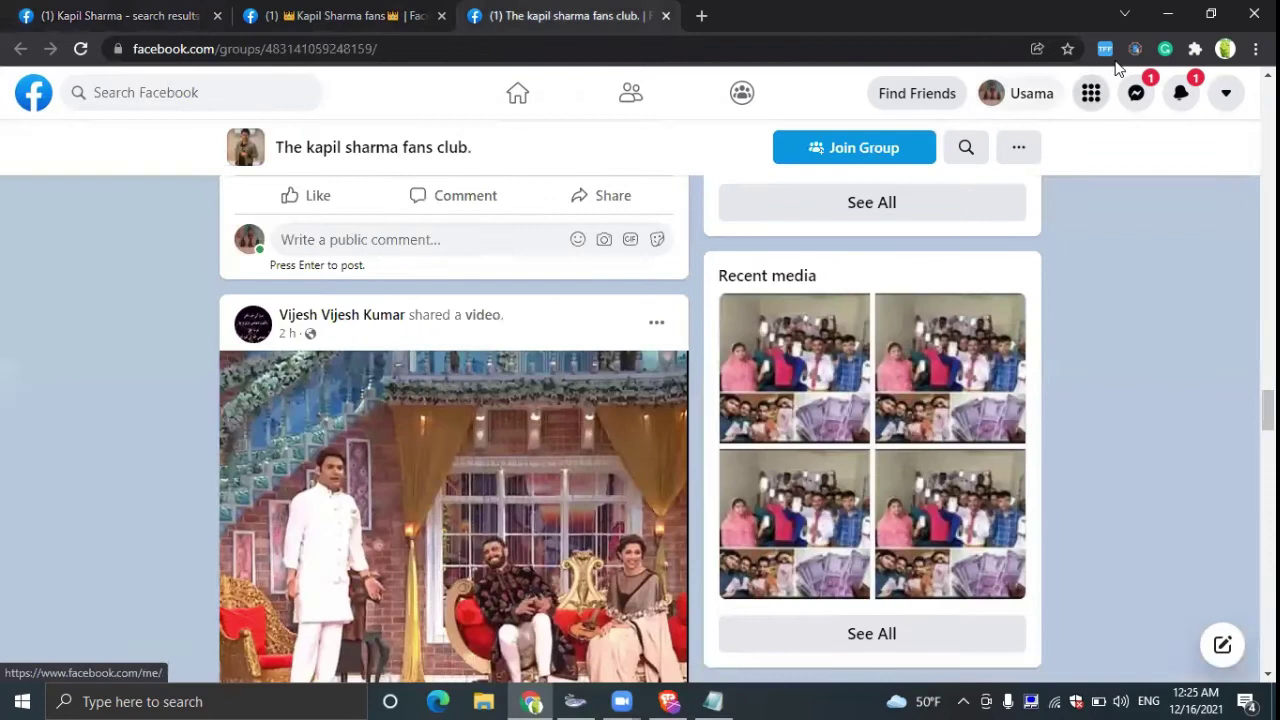
{"action": "left_click", "coordinate": [1194, 48]}
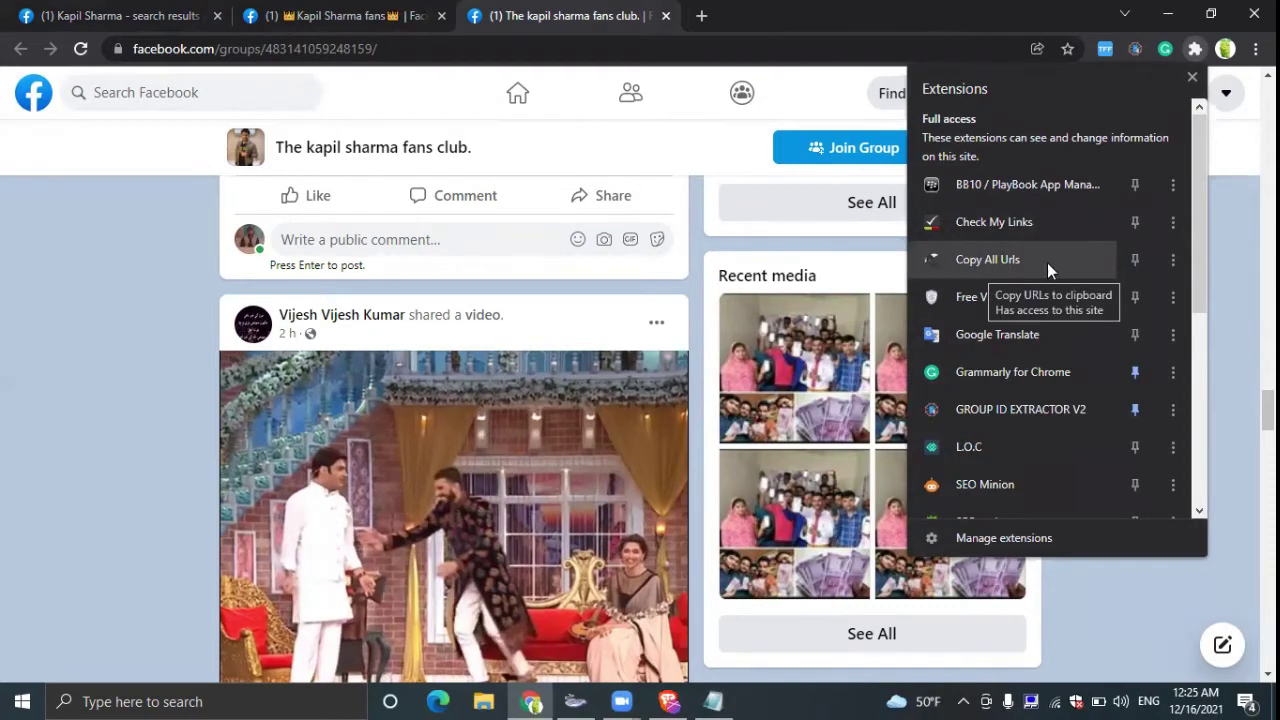
{"action": "left_click", "coordinate": [990, 258]}
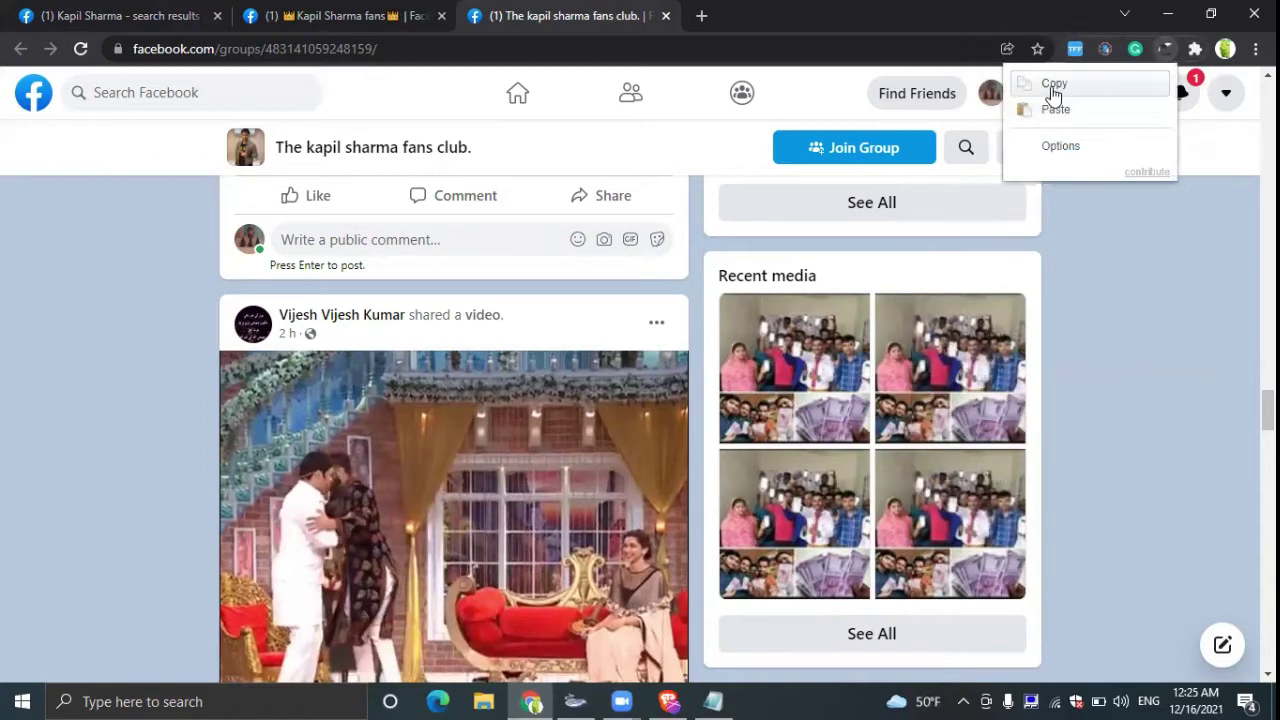
{"action": "left_click", "coordinate": [1053, 95]}
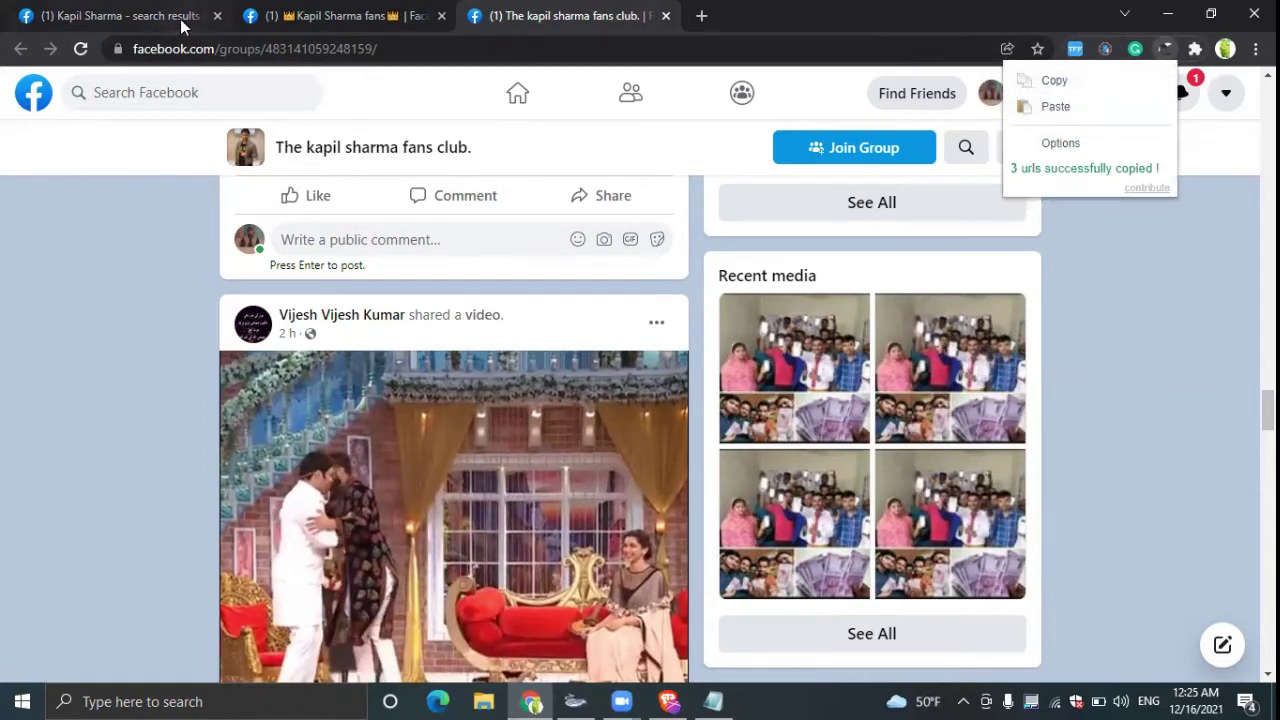
{"action": "left_click", "coordinate": [250, 18]}
{"action": "key", "text": "ctrl+Tab"}
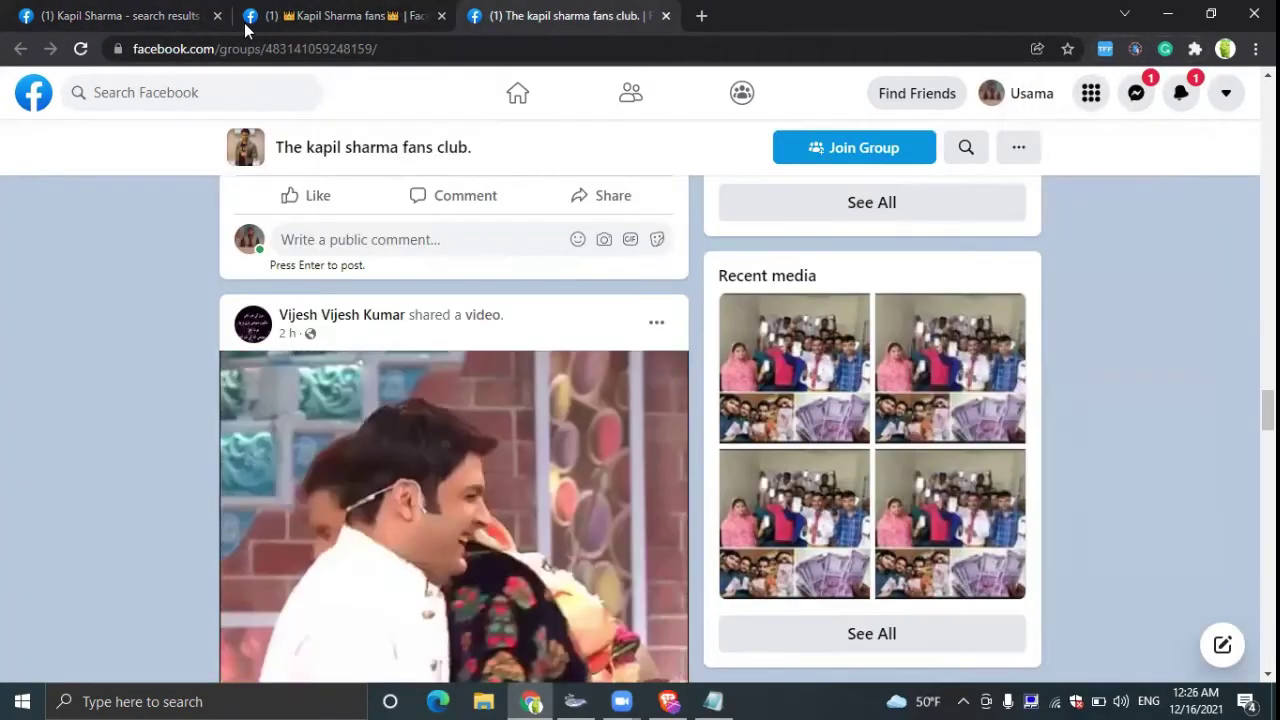
Step: Switch to the Notepad notes and paste the copied tab URLs below the 2 Method line, separated by a blank line
{"action": "left_click", "coordinate": [713, 701]}
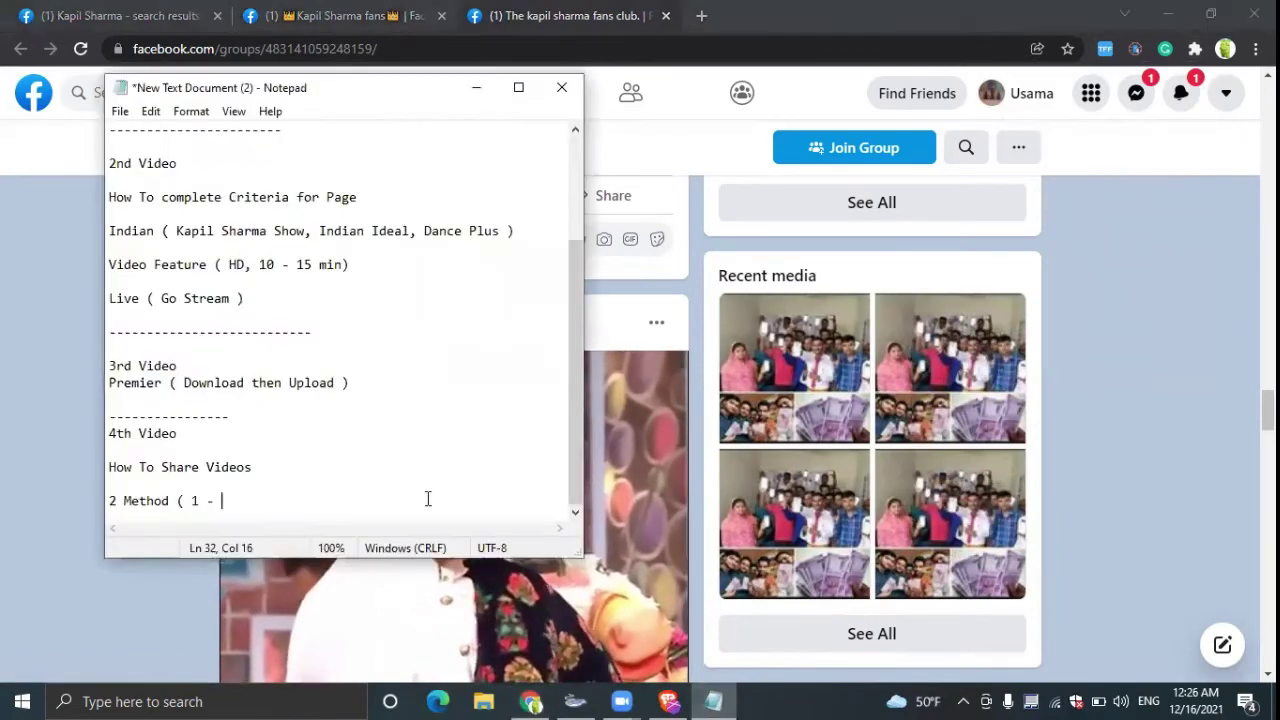
{"action": "key", "text": "Return"}
{"action": "key", "text": "Return"}
{"action": "key", "text": "ctrl+v"}
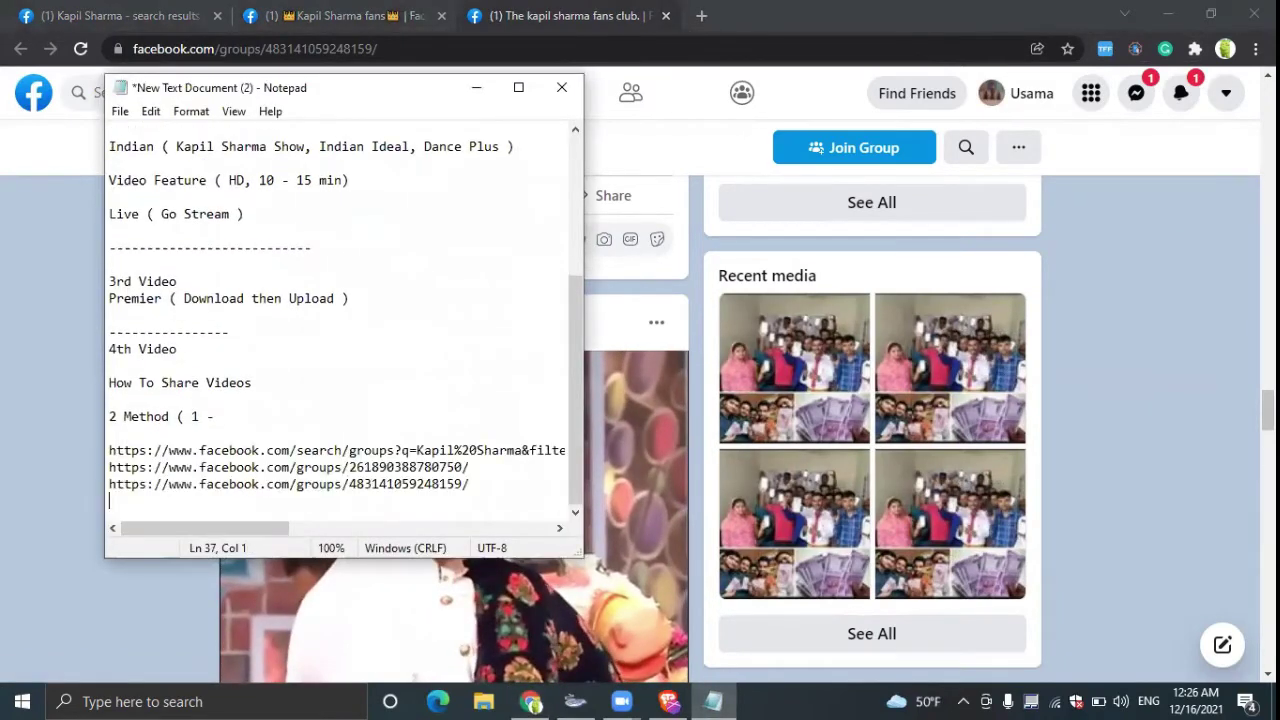
Step: Delete the pasted URLs from the notes and complete the last line as "2 Method ( 1 - 2 )"
{"action": "left_click_drag", "start_coordinate": [109, 450], "coordinate": [401, 450]}
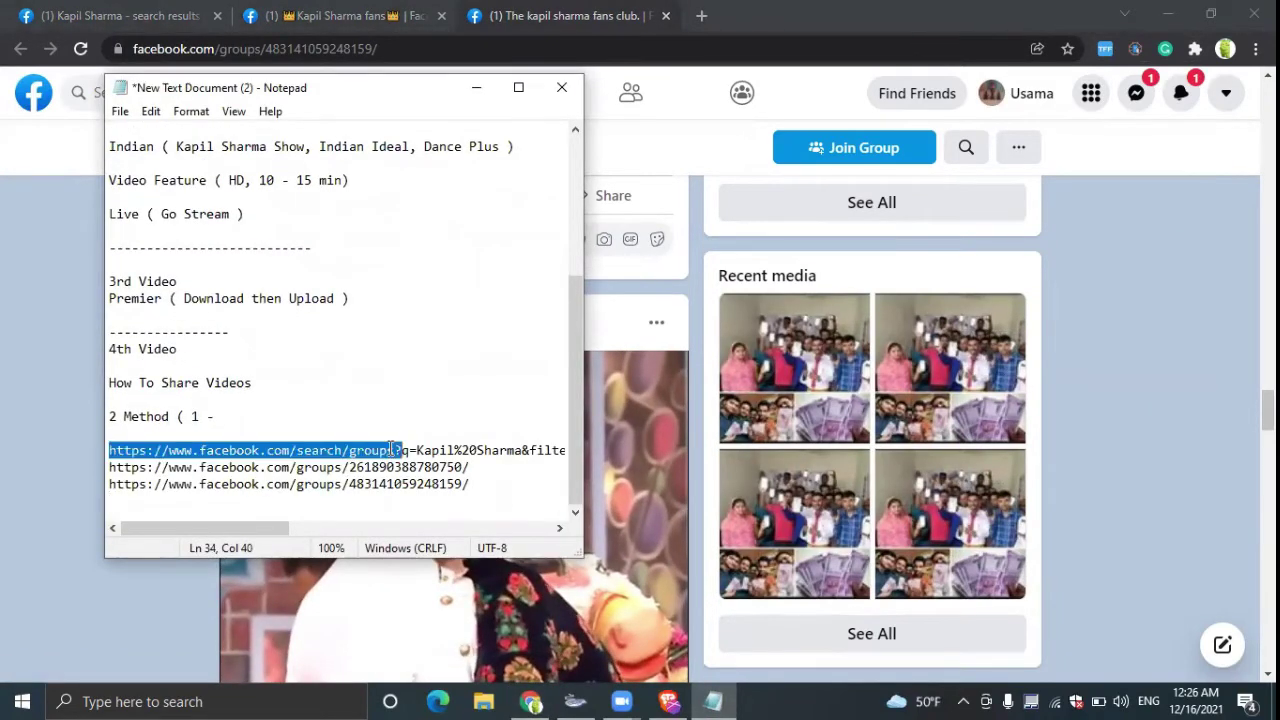
{"action": "left_click", "coordinate": [222, 450]}
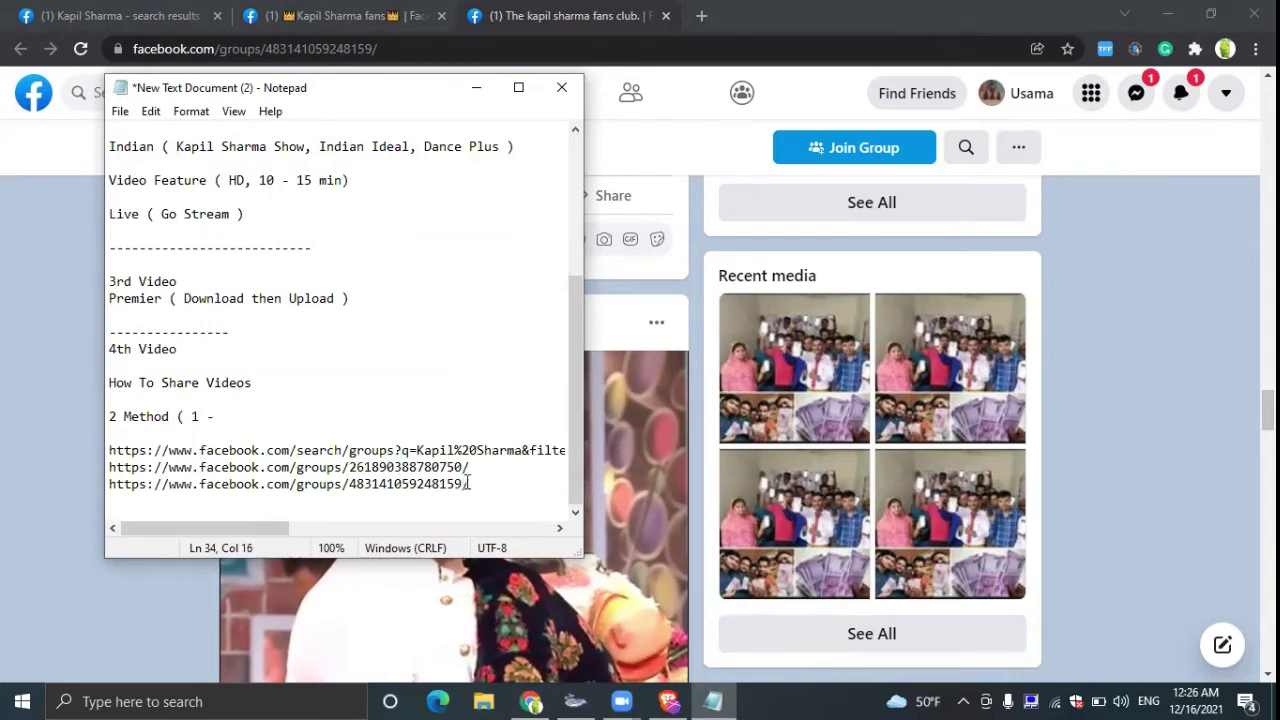
{"action": "left_click_drag", "start_coordinate": [469, 484], "coordinate": [111, 452]}
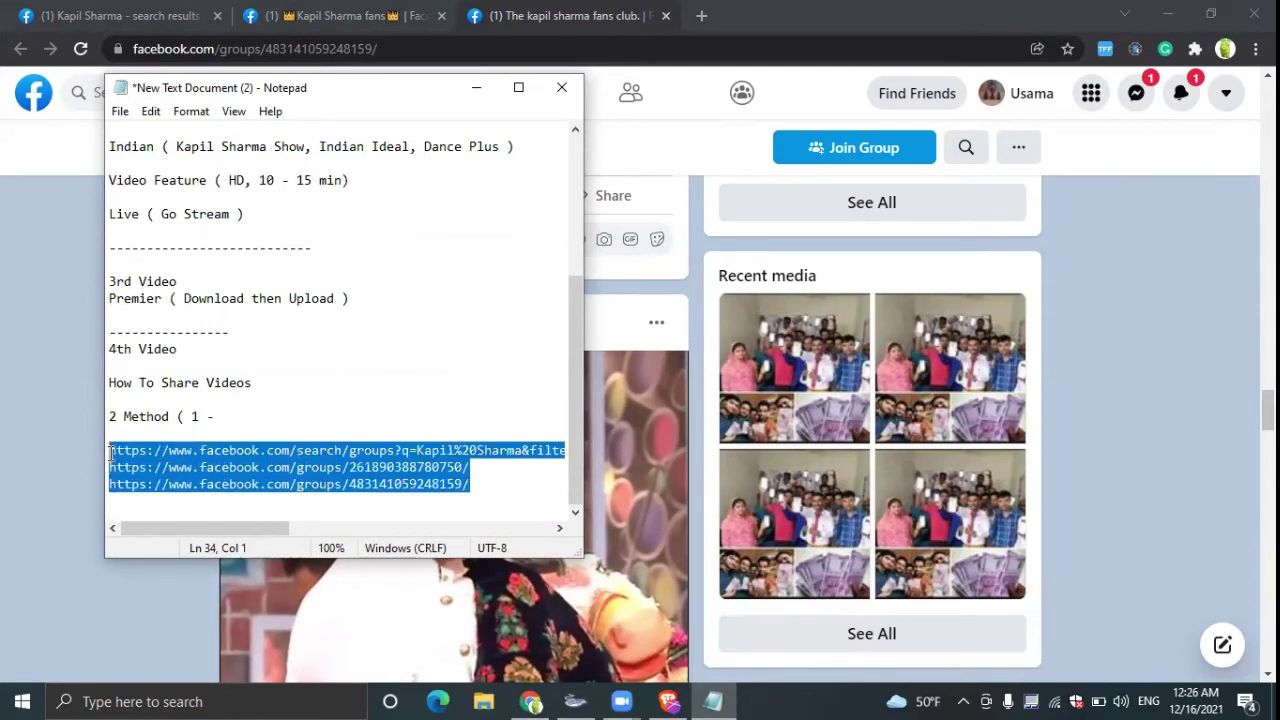
{"action": "key", "text": "BackSpace"}
{"action": "key", "text": "BackSpace"}
{"action": "key", "text": "BackSpace"}
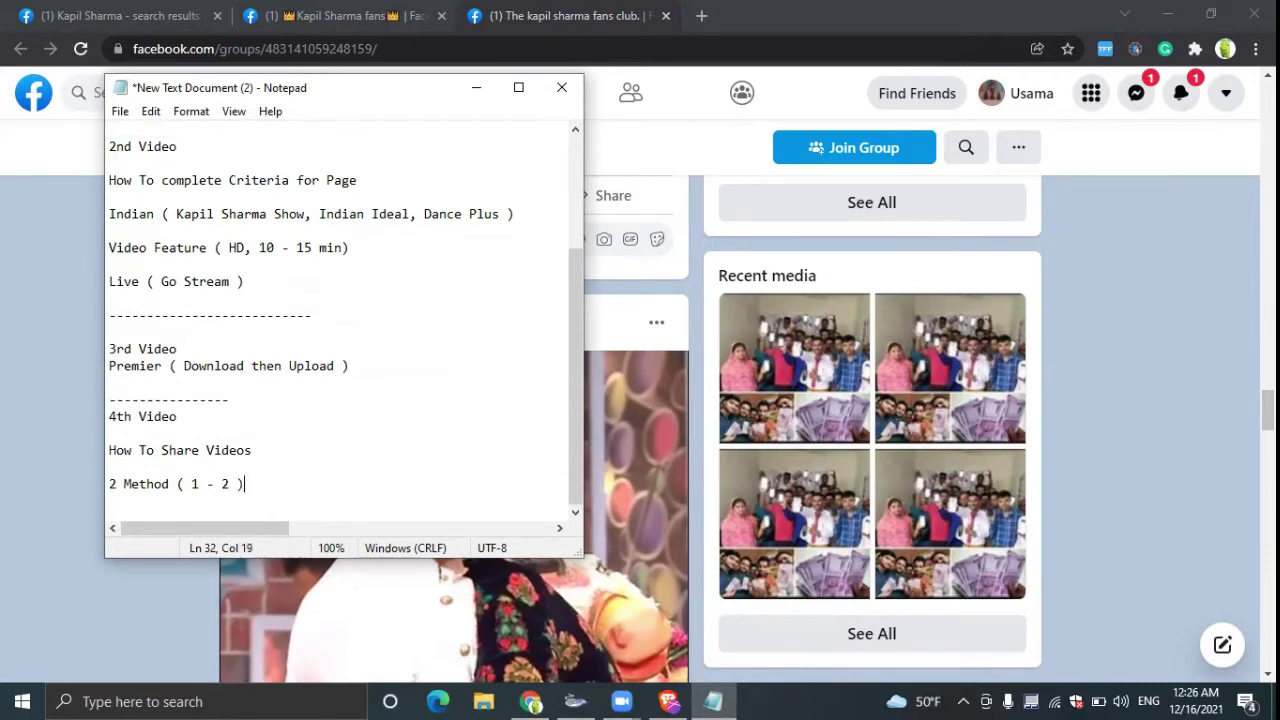
Step: Return to the browser and close both Kapil Sharma group tabs, keeping the group search results open
{"action": "left_click", "coordinate": [228, 8]}
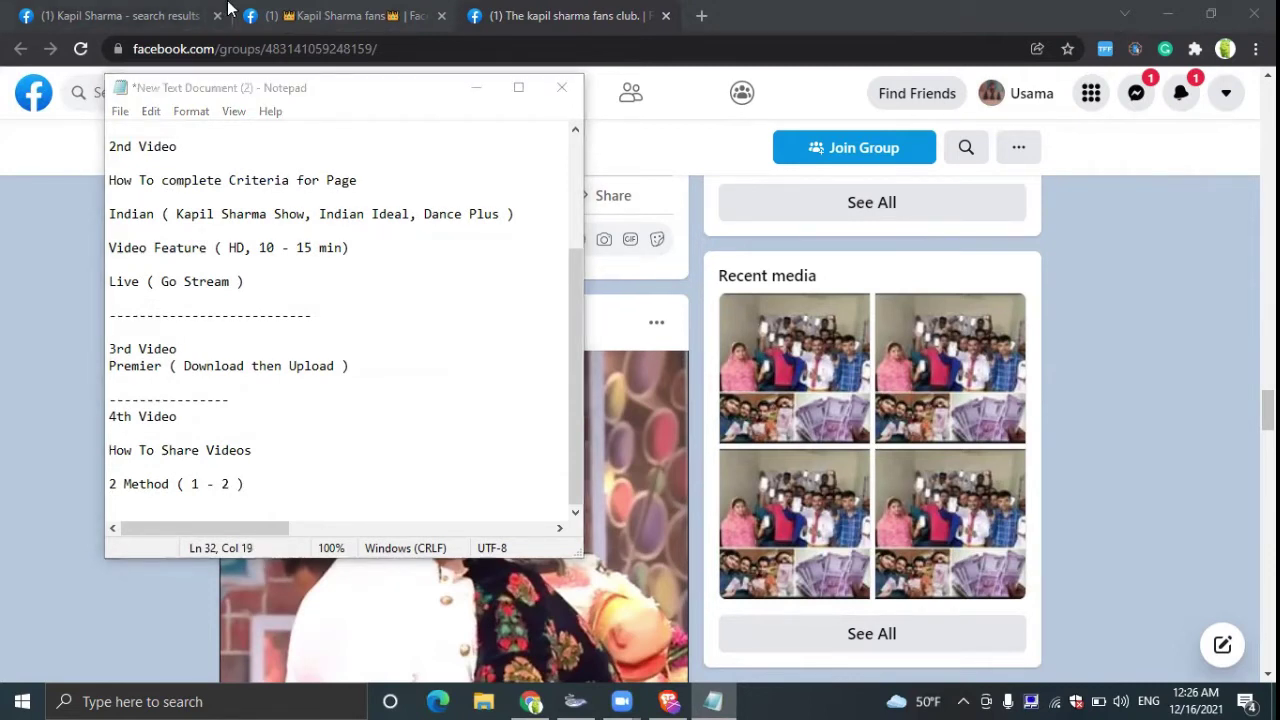
{"action": "left_click", "coordinate": [441, 15]}
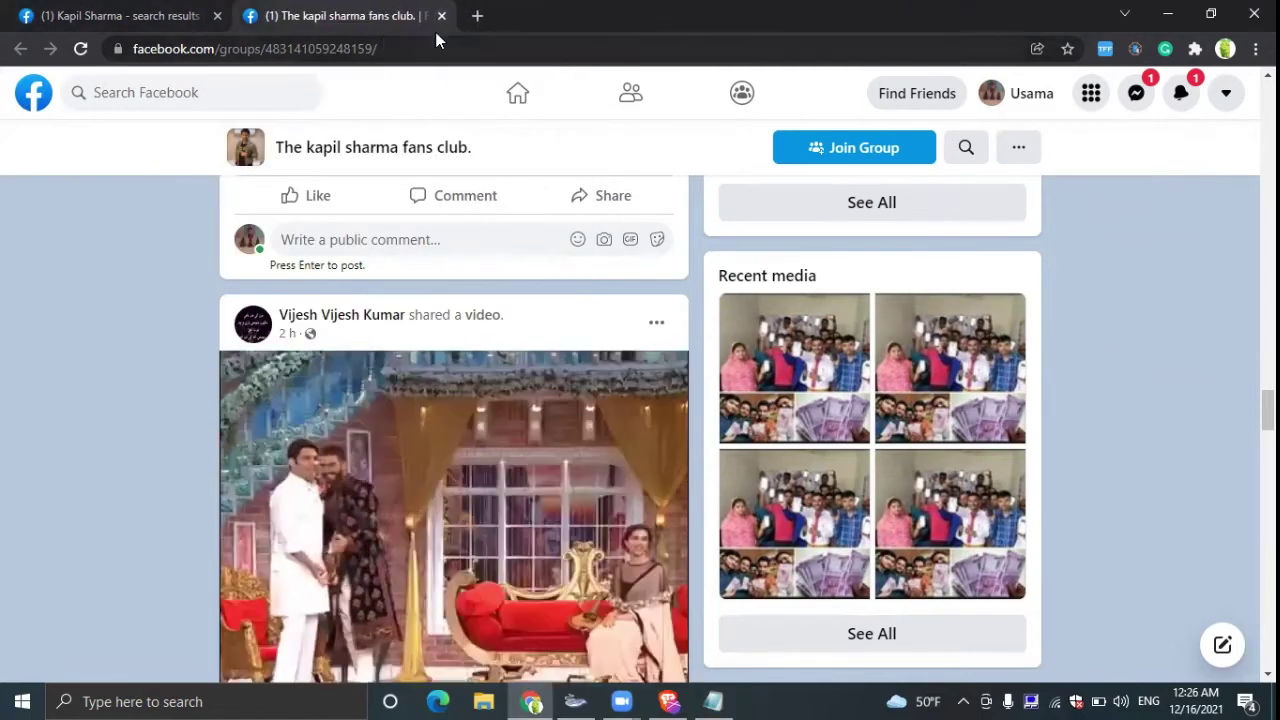
{"action": "key", "text": "ctrl+w"}
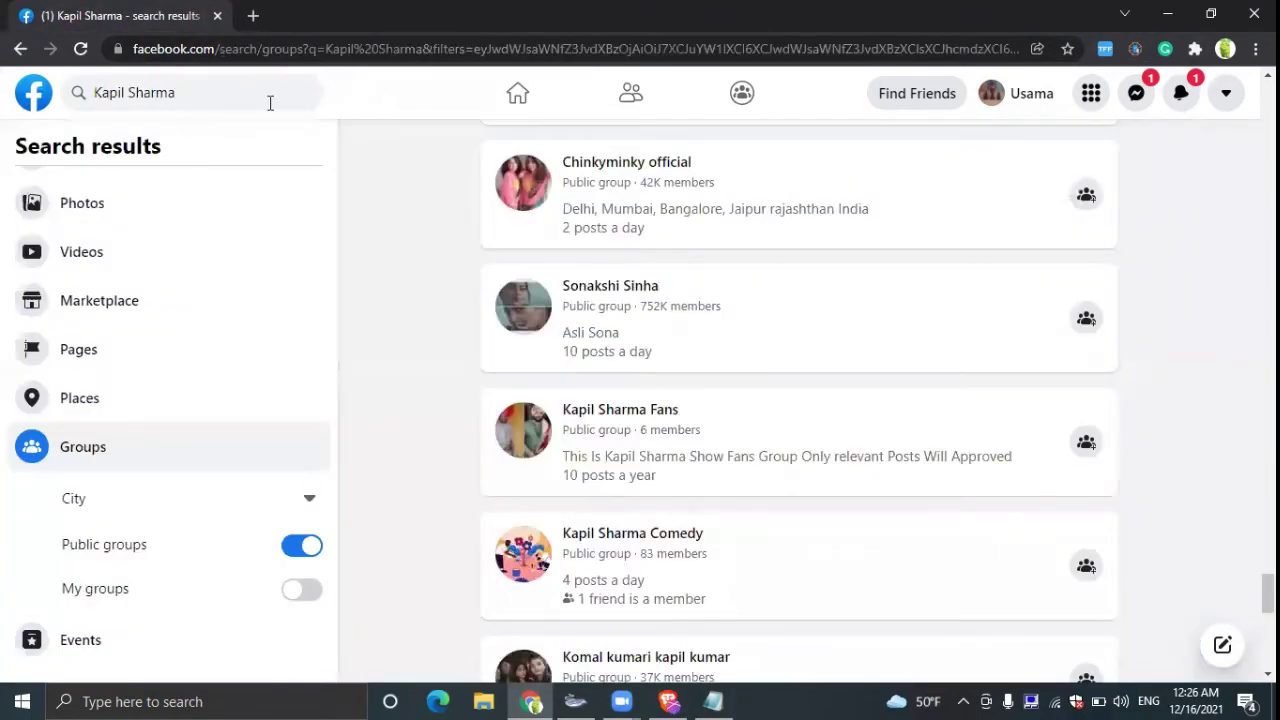
Step: Find the public group Kapil Sharma fans with 110 posts a day near the start of the results and open it in a new tab
{"action": "left_click", "coordinate": [231, 103]}
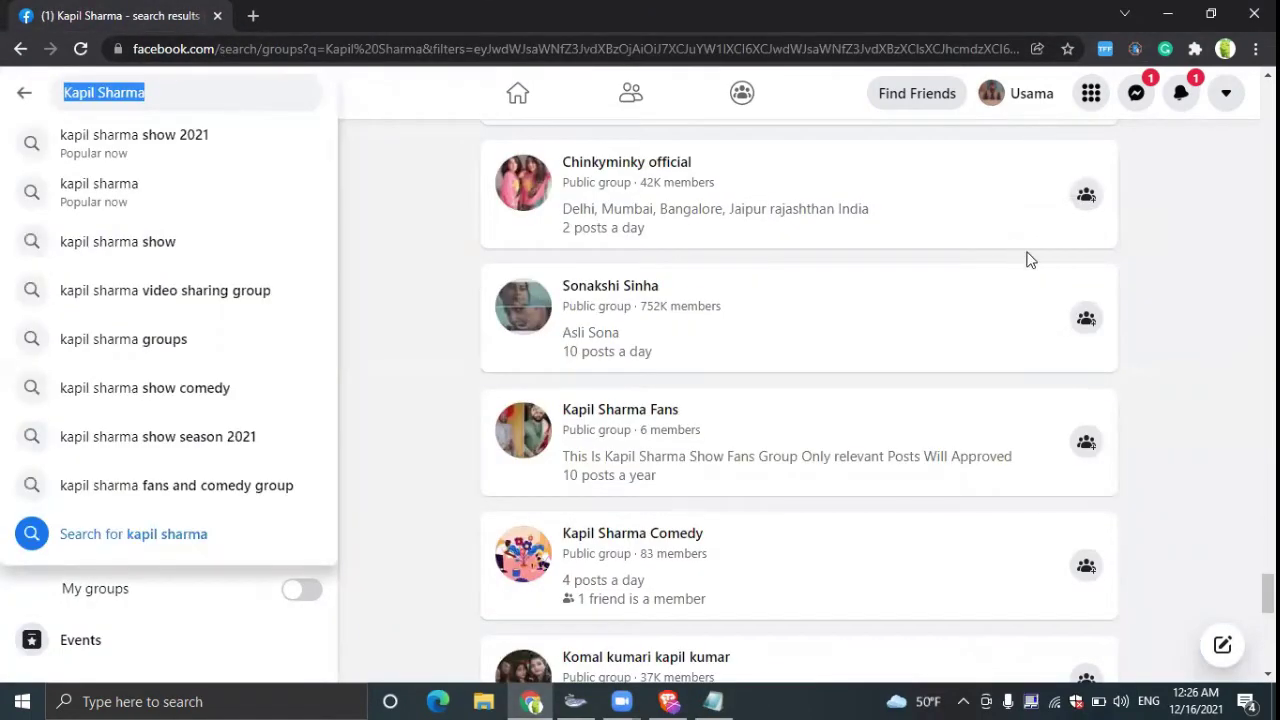
{"action": "left_click", "coordinate": [1190, 293]}
{"action": "scroll", "coordinate": [1248, 602], "scroll_direction": "down", "scroll_amount": 2}
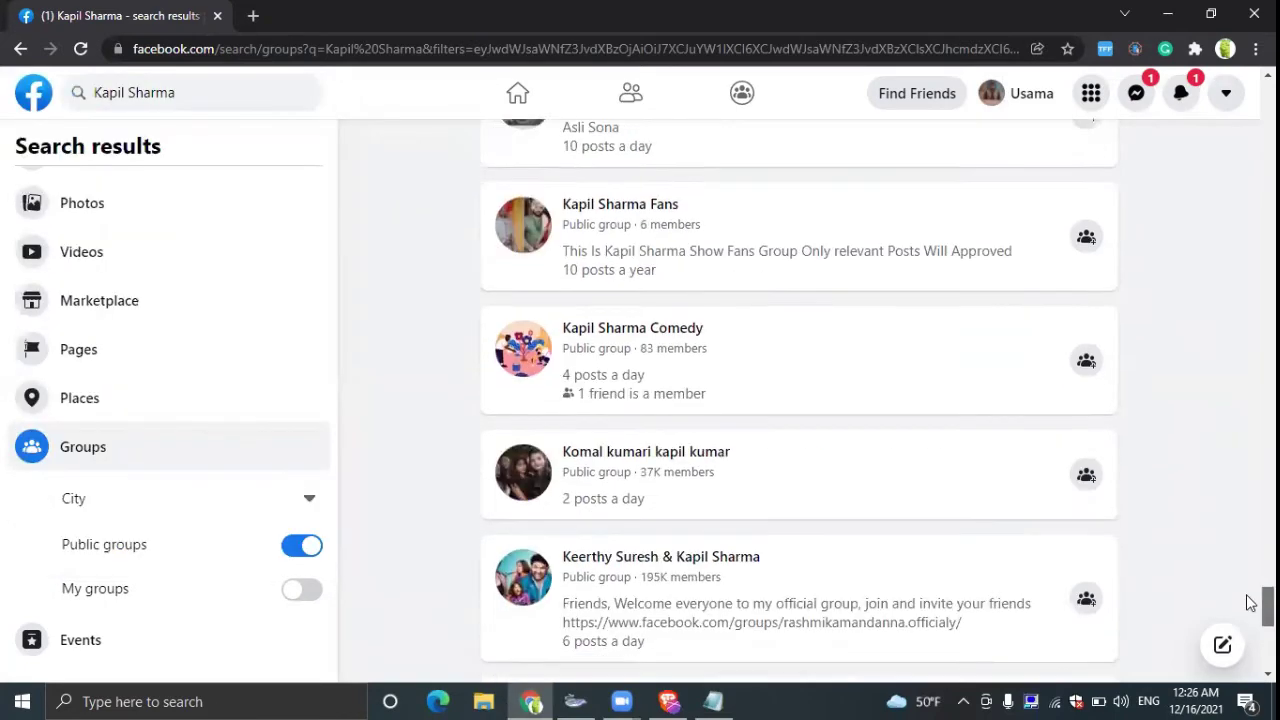
{"action": "left_click_drag", "start_coordinate": [1248, 602], "coordinate": [1248, 110]}
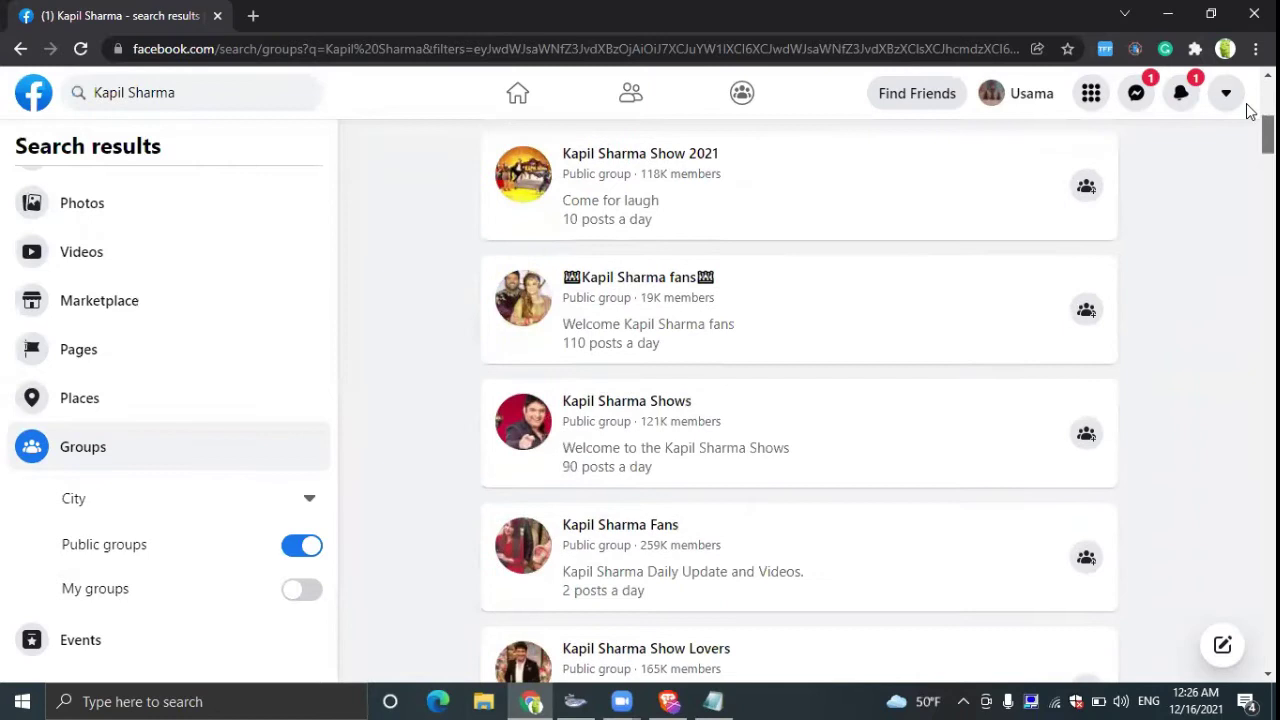
{"action": "middle_click", "coordinate": [622, 287]}
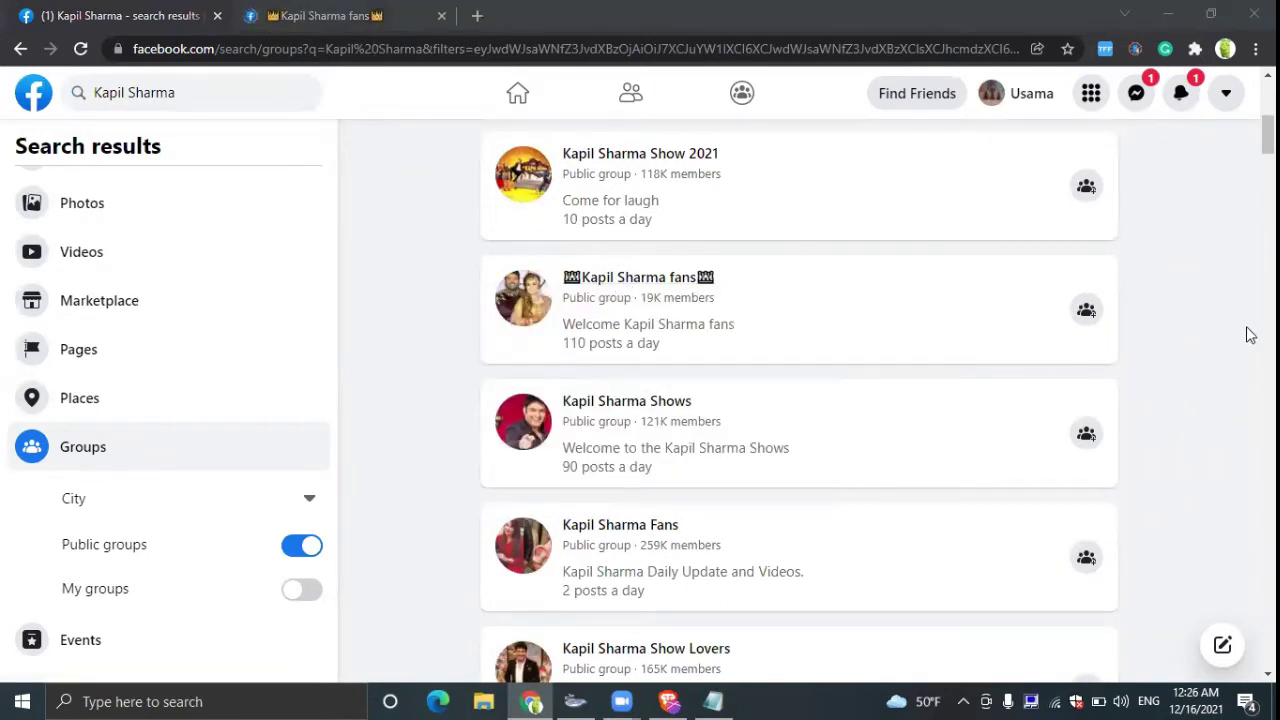
{"action": "left_click", "coordinate": [377, 30]}
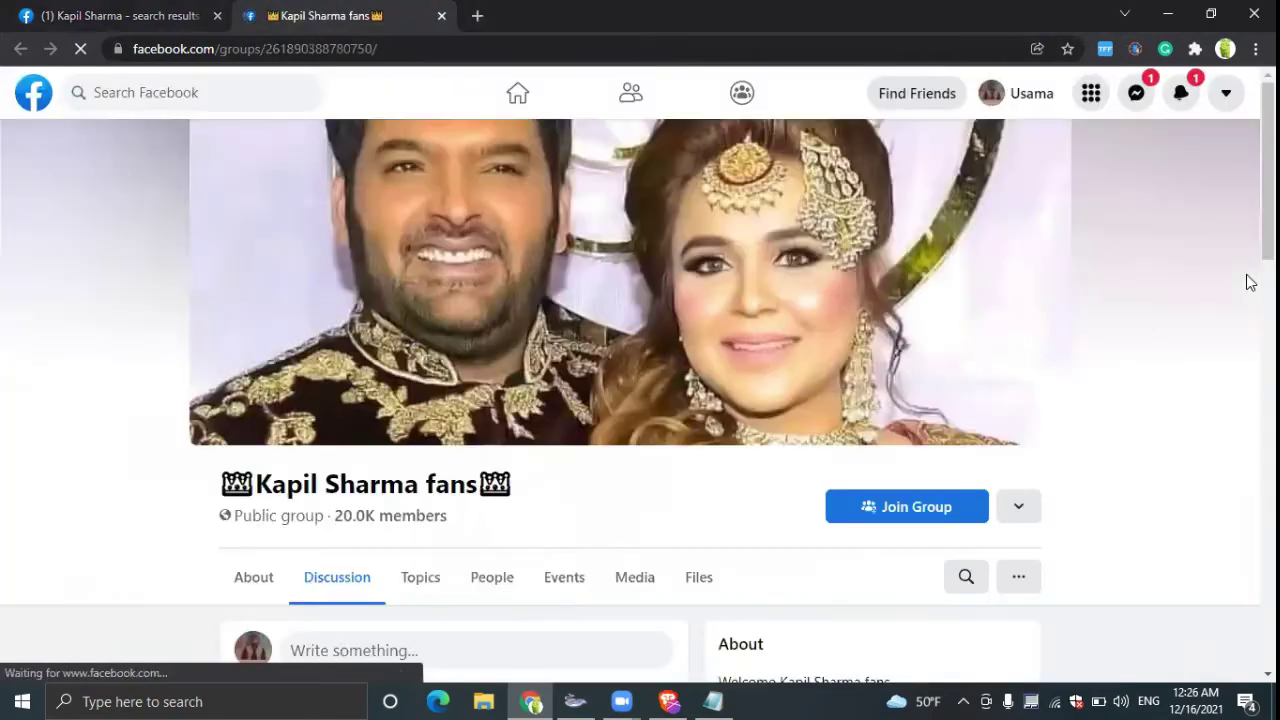
Step: Find the newest shared live video in the group's feed and open its source page, Most funny, in a new tab
{"action": "scroll", "coordinate": [1249, 310], "scroll_direction": "down", "scroll_amount": 5}
{"action": "scroll", "coordinate": [1246, 257], "scroll_direction": "up", "scroll_amount": 3}
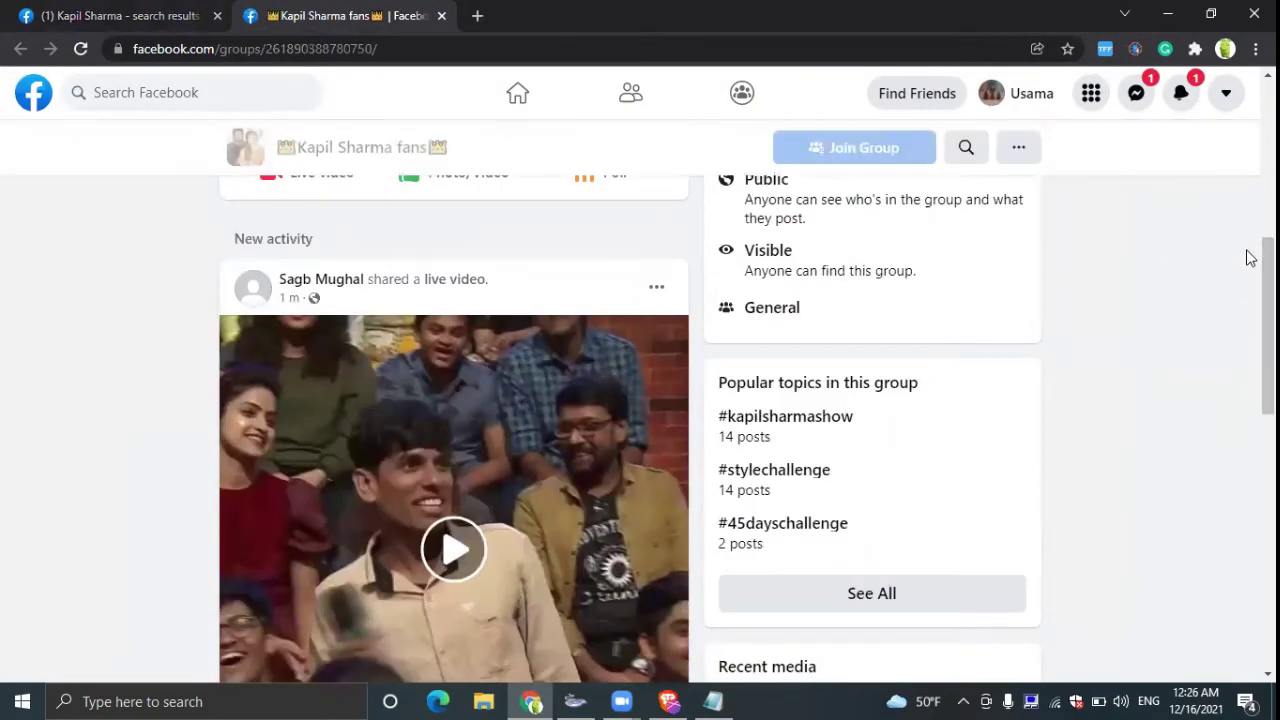
{"action": "scroll", "coordinate": [1249, 287], "scroll_direction": "down", "scroll_amount": 2}
{"action": "scroll", "coordinate": [1249, 320], "scroll_direction": "down", "scroll_amount": 4}
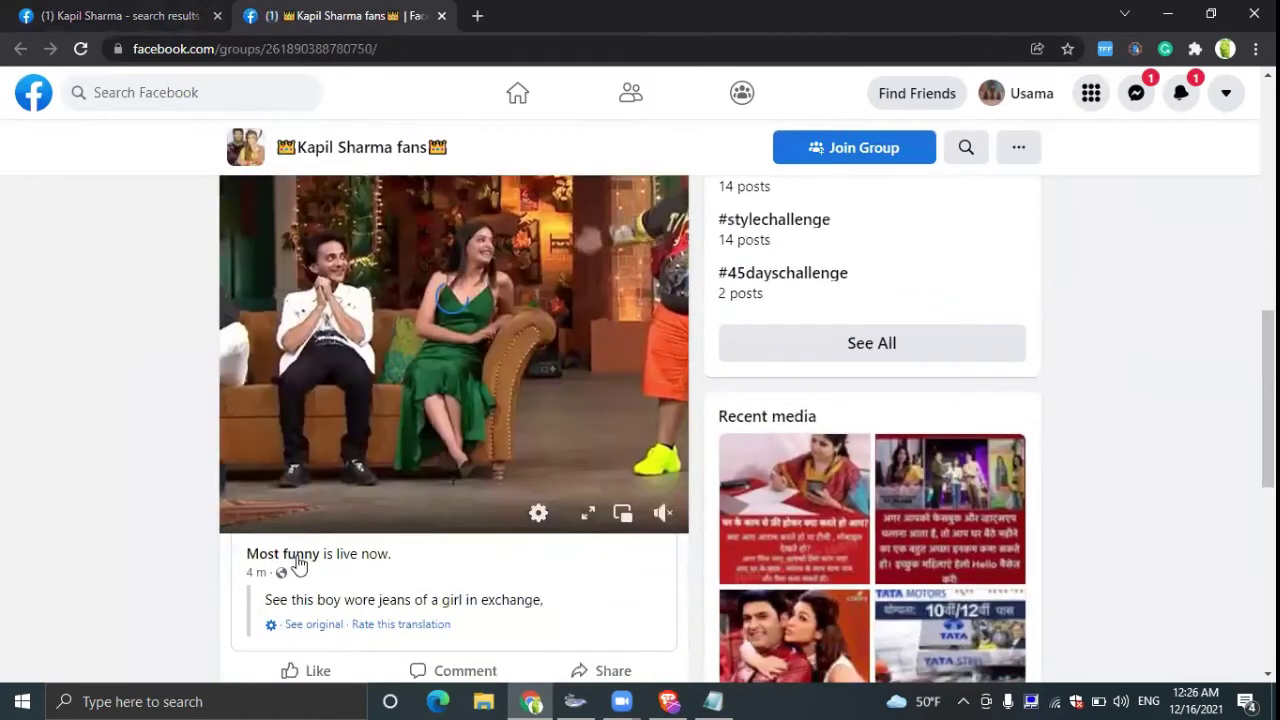
{"action": "middle_click", "coordinate": [294, 556]}
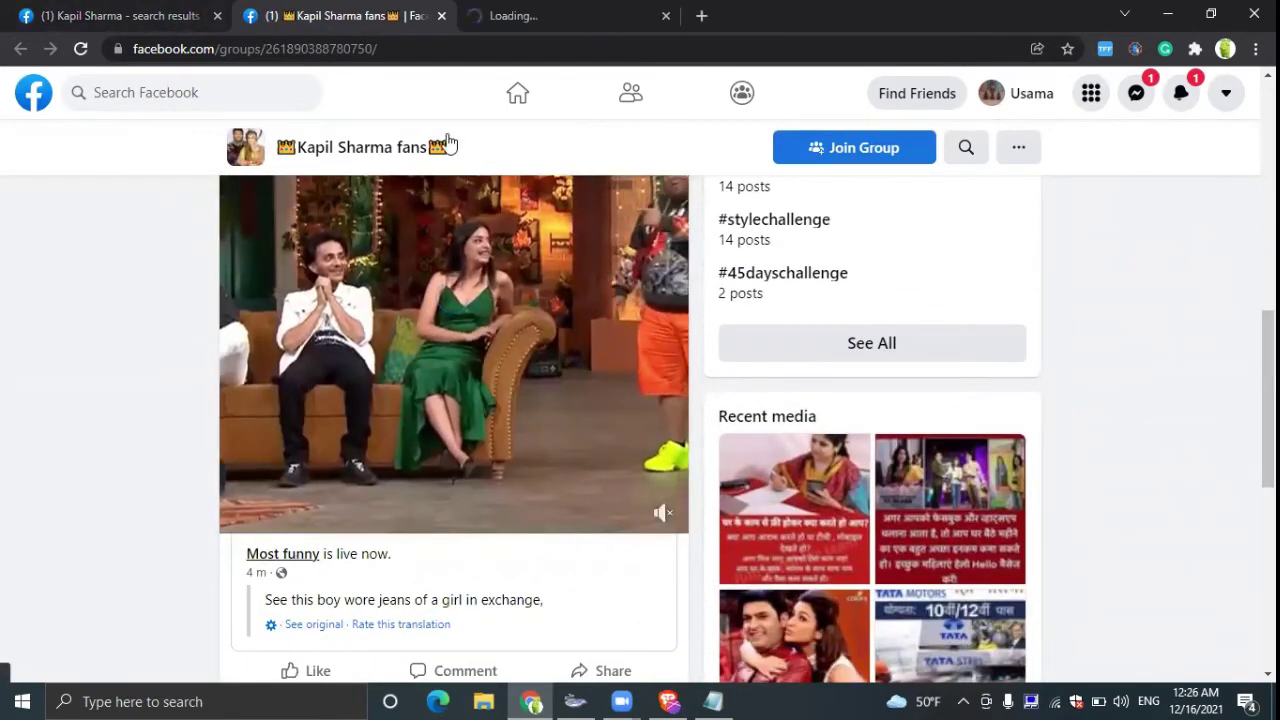
{"action": "left_click", "coordinate": [480, 16]}
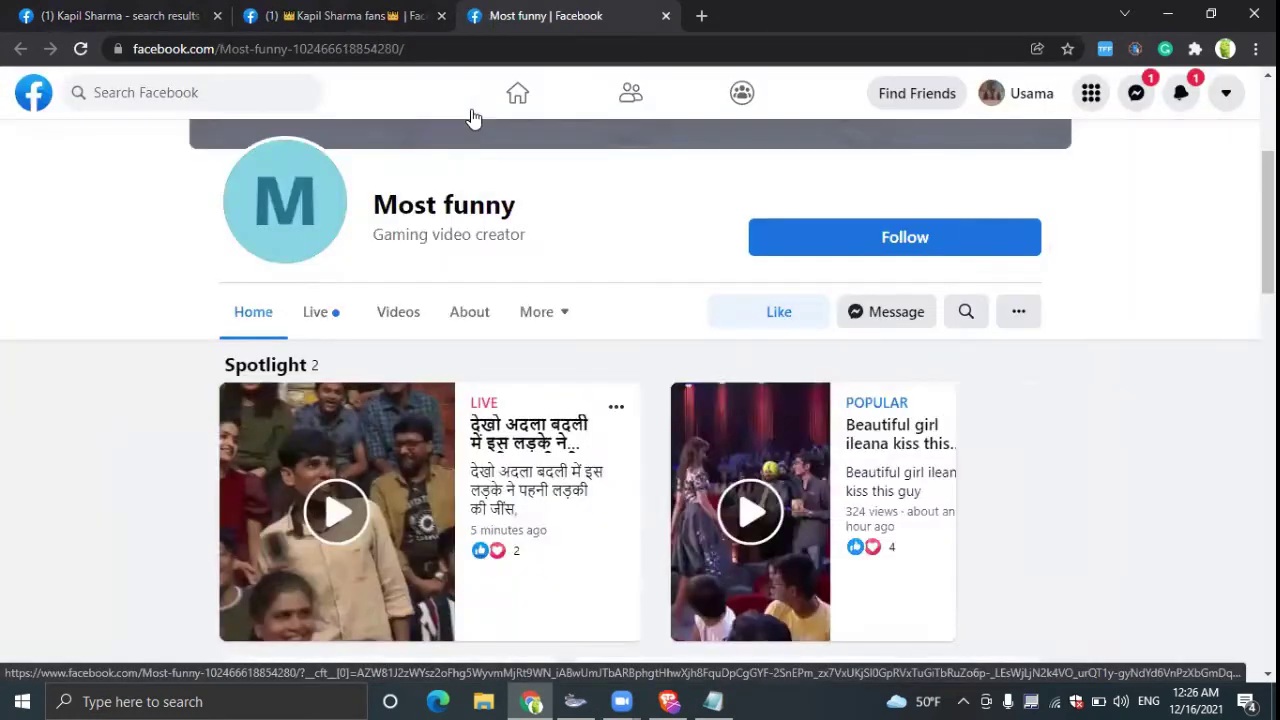
Step: Examine the Most funny page's followers and its live videos for viewers, reactions and share counts
{"action": "scroll", "coordinate": [1246, 300], "scroll_direction": "down", "scroll_amount": 8}
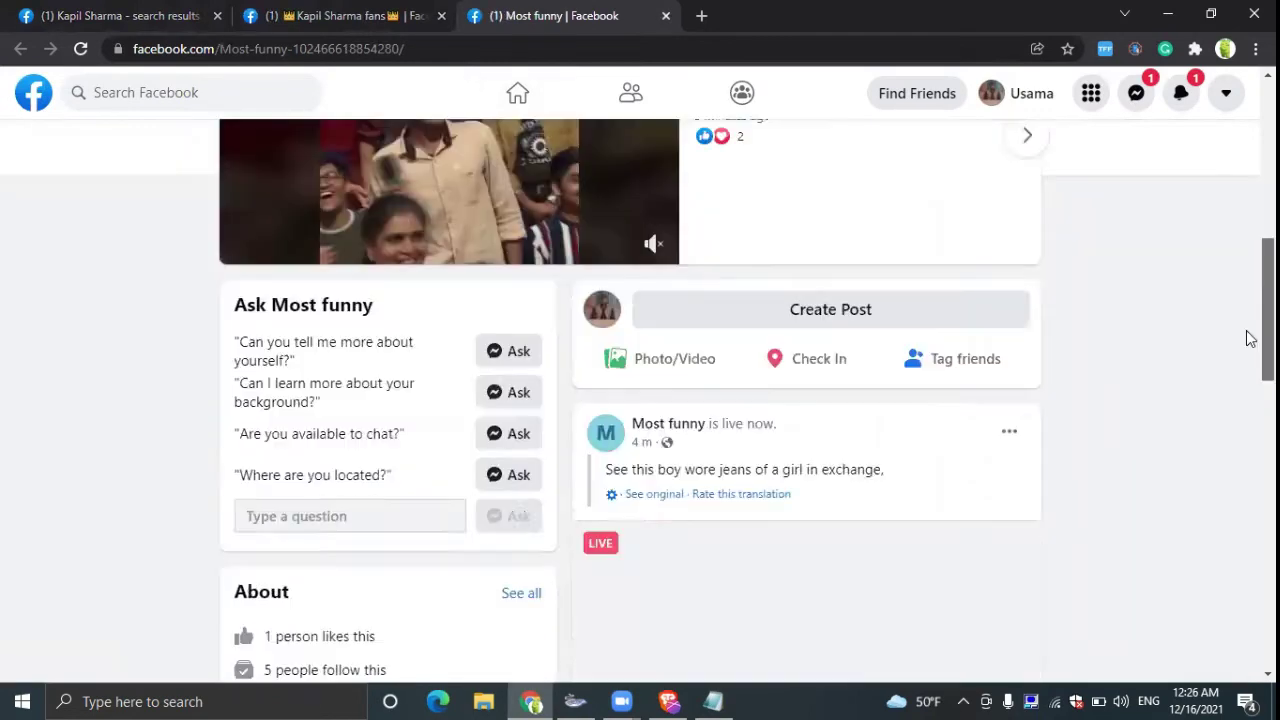
{"action": "scroll", "coordinate": [1249, 423], "scroll_direction": "up", "scroll_amount": 3}
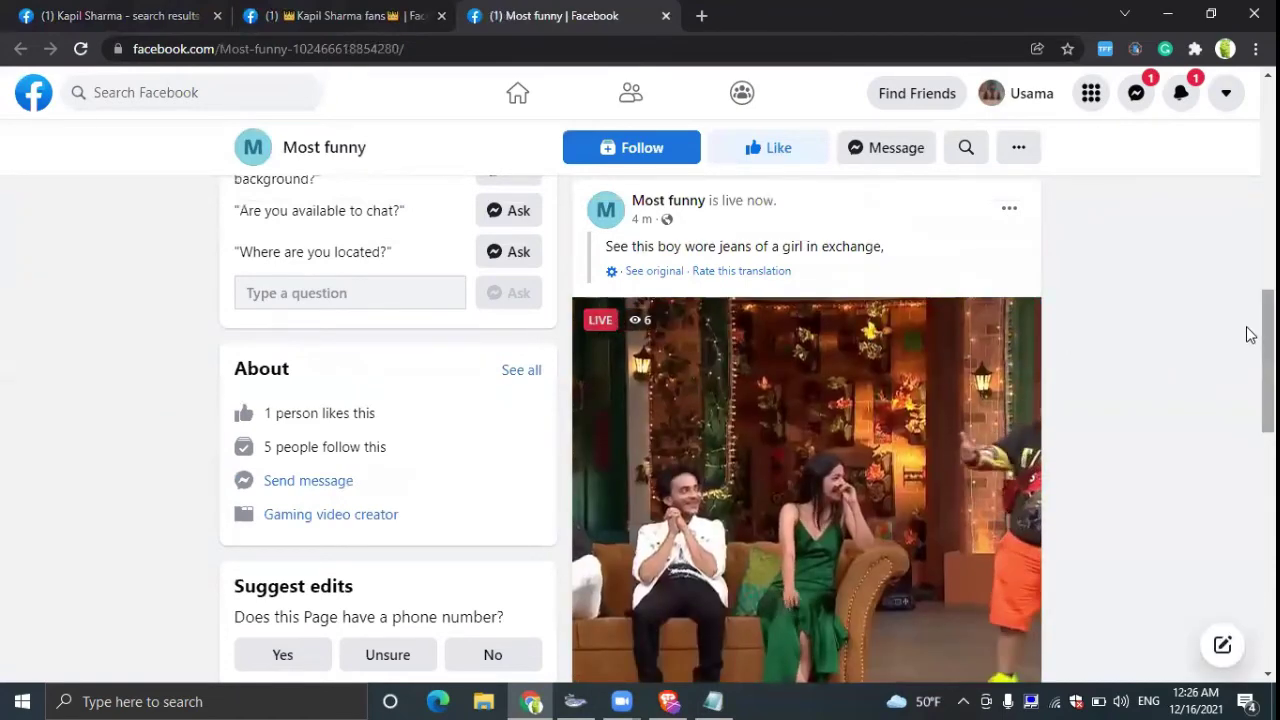
{"action": "scroll", "coordinate": [1249, 351], "scroll_direction": "down", "scroll_amount": 1}
{"action": "scroll", "coordinate": [1249, 351], "scroll_direction": "down", "scroll_amount": 5}
{"action": "scroll", "coordinate": [1249, 400], "scroll_direction": "up", "scroll_amount": 4}
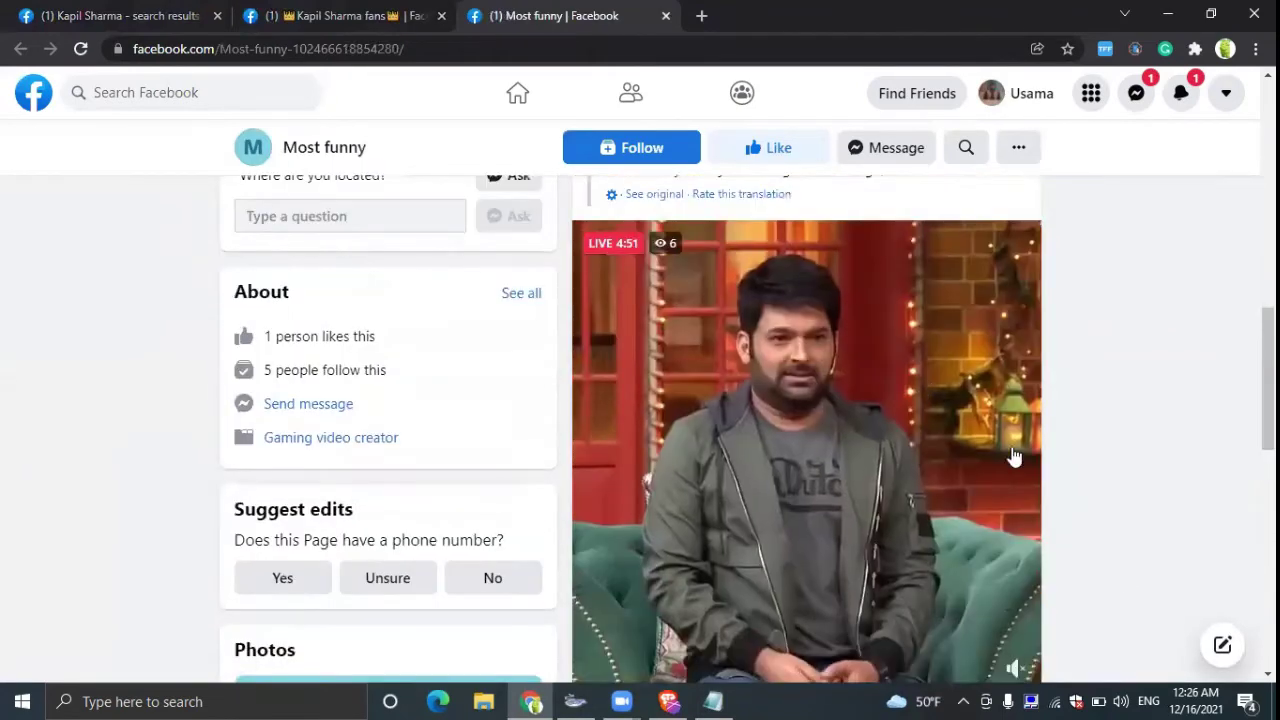
{"action": "scroll", "coordinate": [1249, 480], "scroll_direction": "down", "scroll_amount": 3}
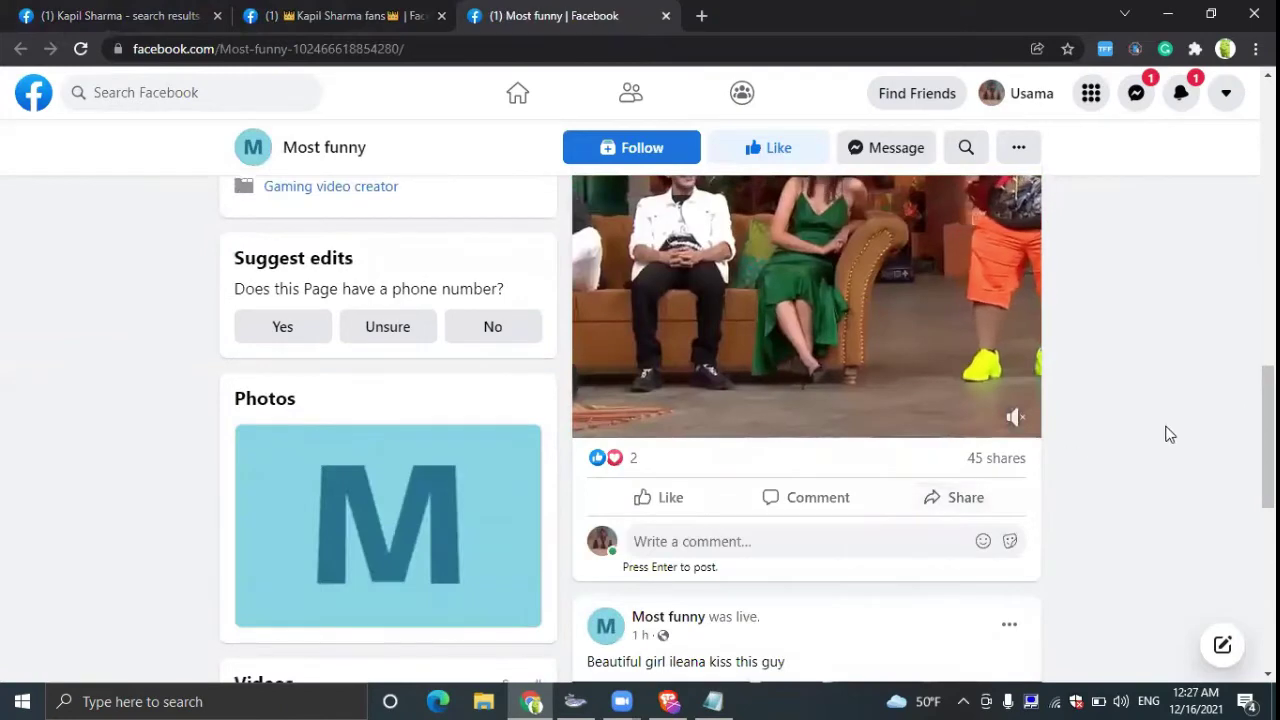
{"action": "scroll", "coordinate": [1249, 403], "scroll_direction": "down", "scroll_amount": 7}
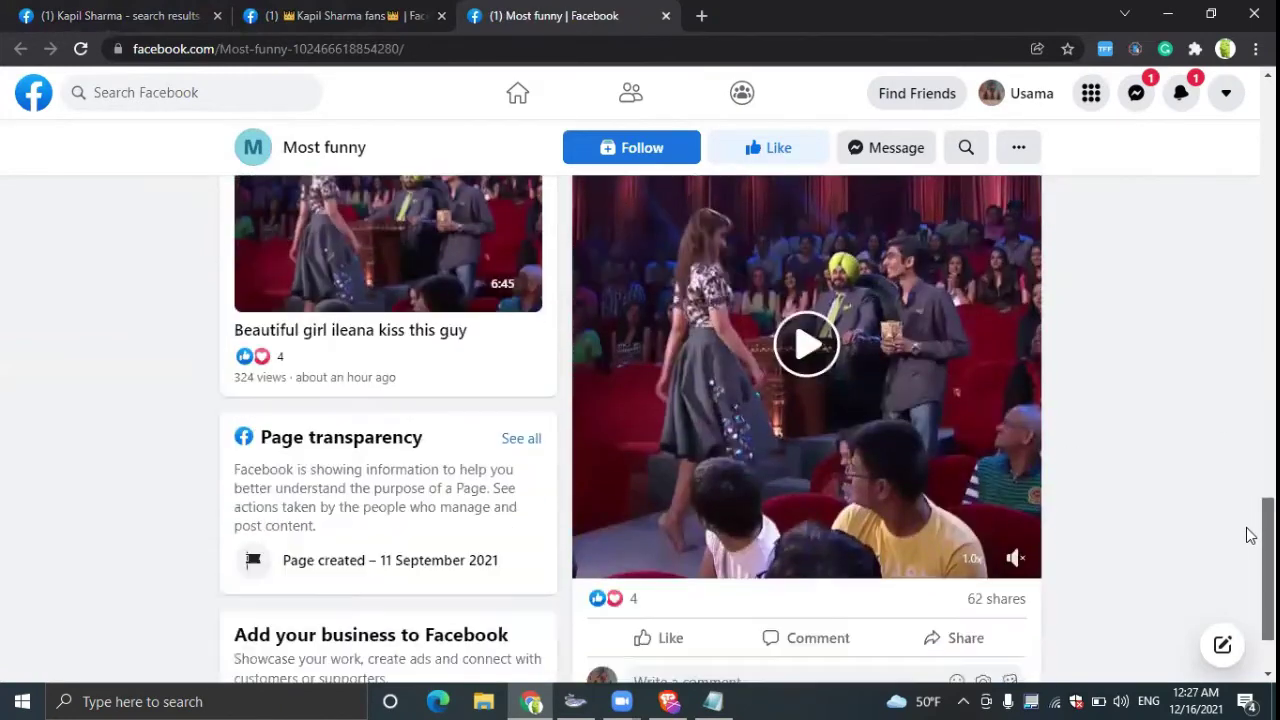
Step: Review the Most funny page's videos and open the list of shares for the video "Beautiful girl ileana kiss this guy"
{"action": "scroll", "coordinate": [1249, 591], "scroll_direction": "up", "scroll_amount": 6}
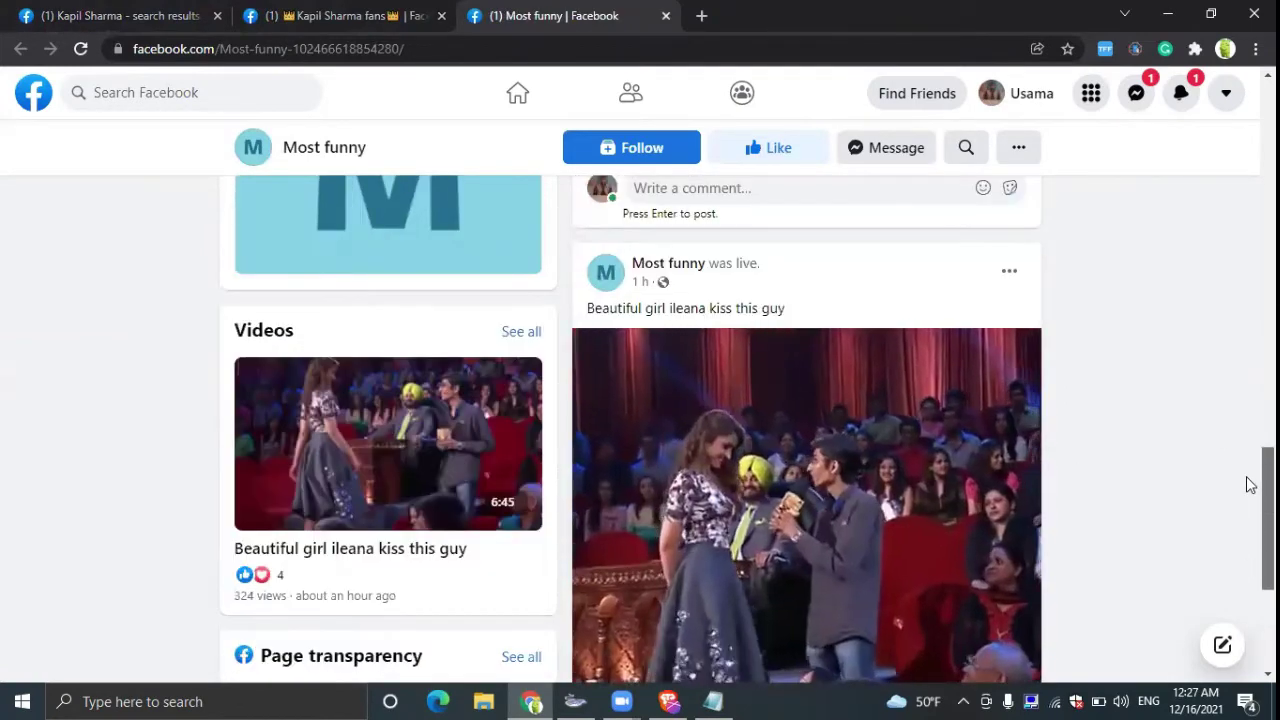
{"action": "scroll", "coordinate": [1249, 400], "scroll_direction": "up", "scroll_amount": 5}
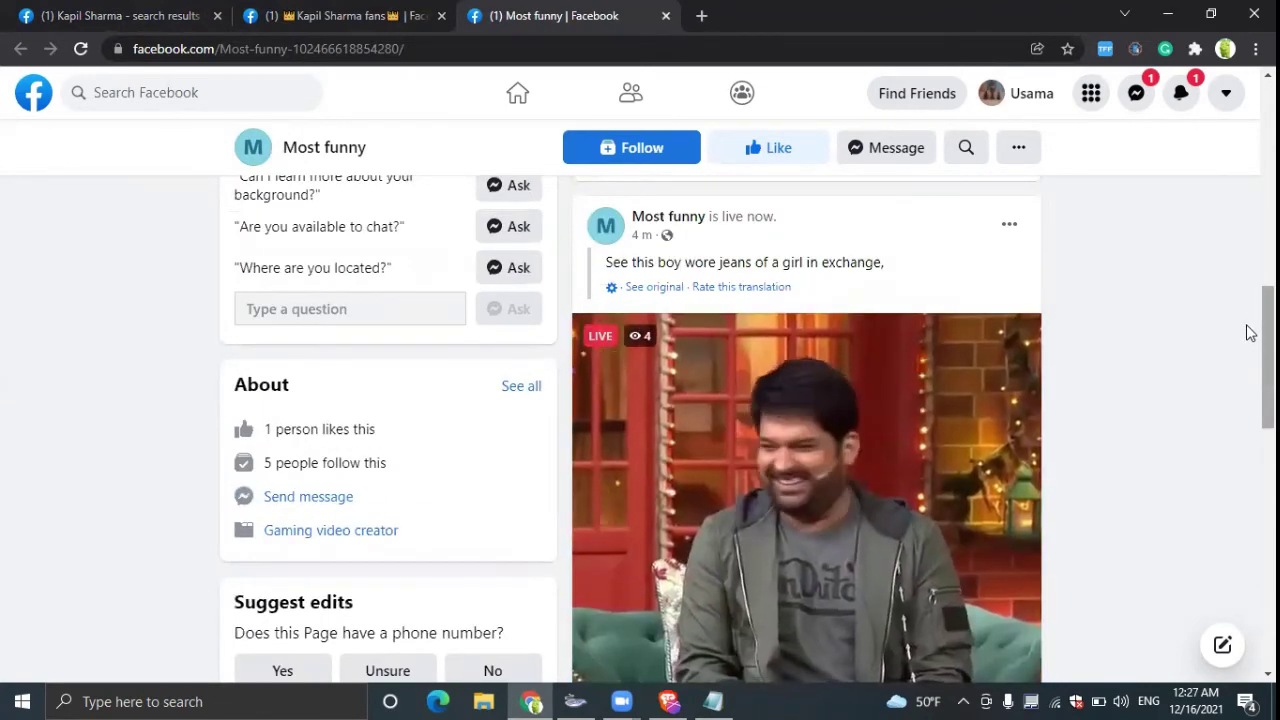
{"action": "scroll", "coordinate": [1249, 337], "scroll_direction": "down", "scroll_amount": 9}
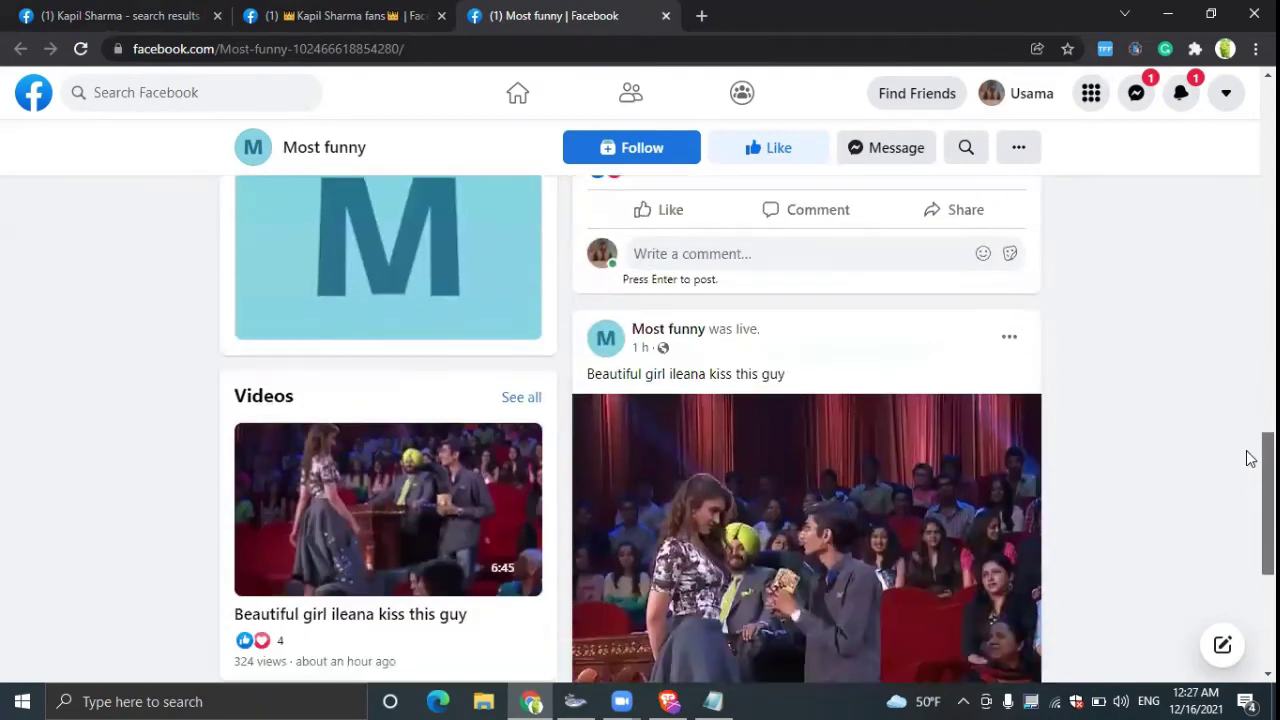
{"action": "scroll", "coordinate": [1249, 470], "scroll_direction": "down", "scroll_amount": 2}
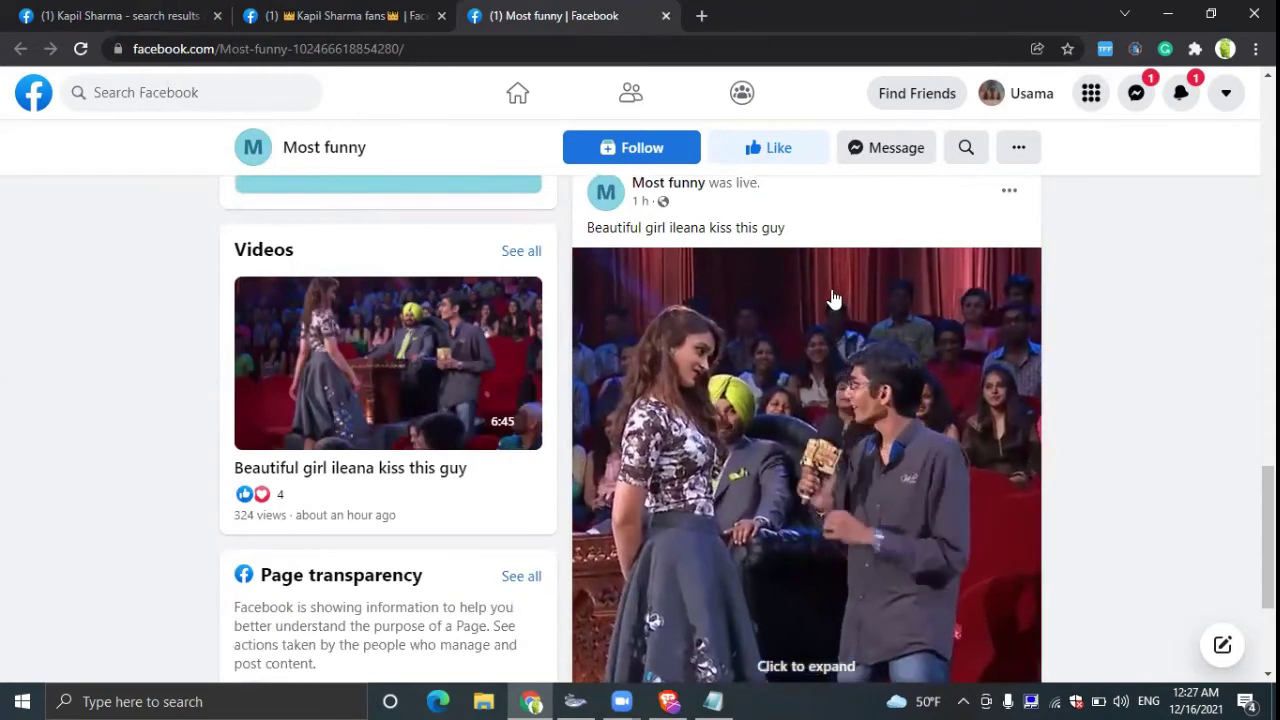
{"action": "scroll", "coordinate": [1248, 540], "scroll_direction": "down", "scroll_amount": 5}
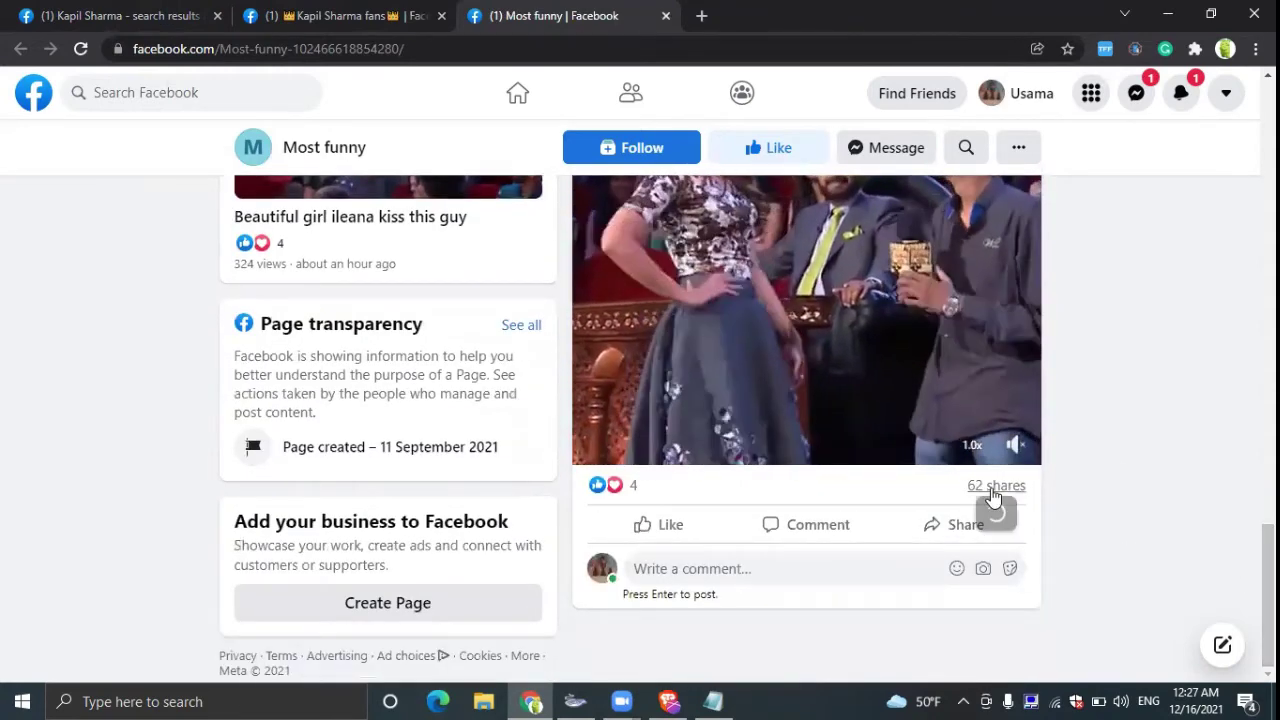
{"action": "left_click", "coordinate": [993, 488]}
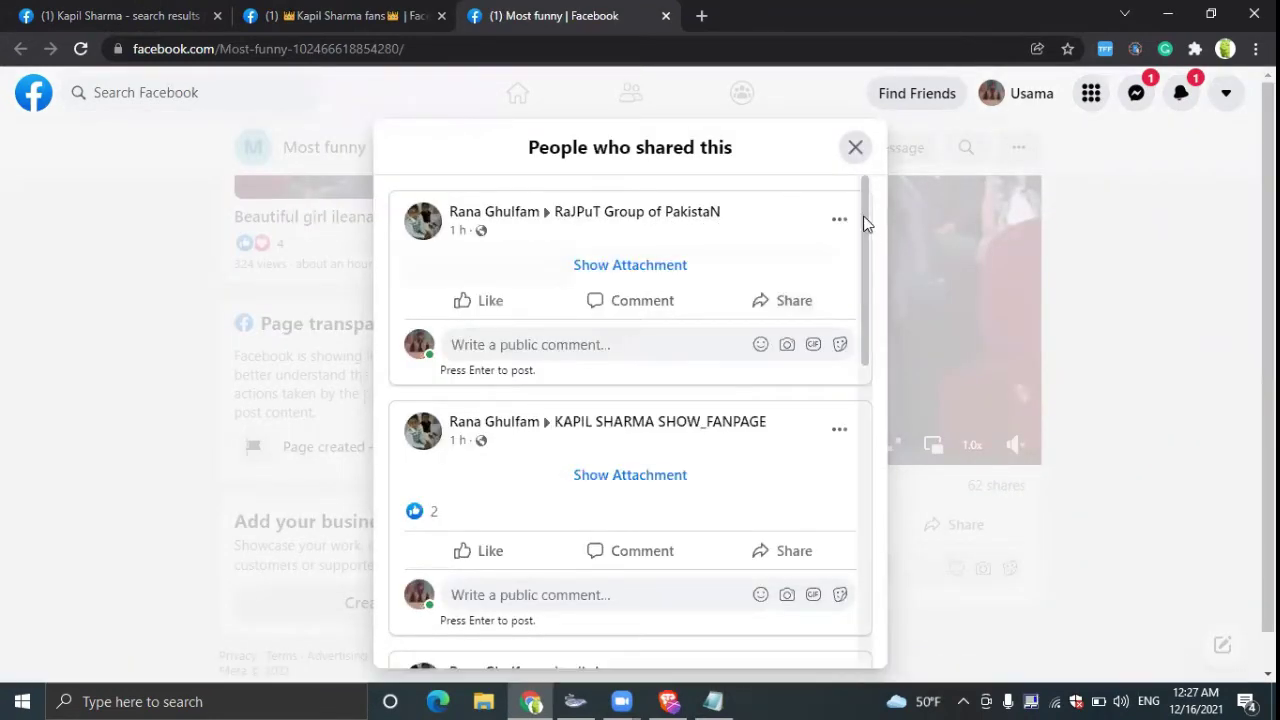
Step: Examine which groups the video was shared to and preview the Kapil Sharma groups' details, closing the share list when done
{"action": "scroll", "coordinate": [866, 260], "scroll_direction": "down", "scroll_amount": 2}
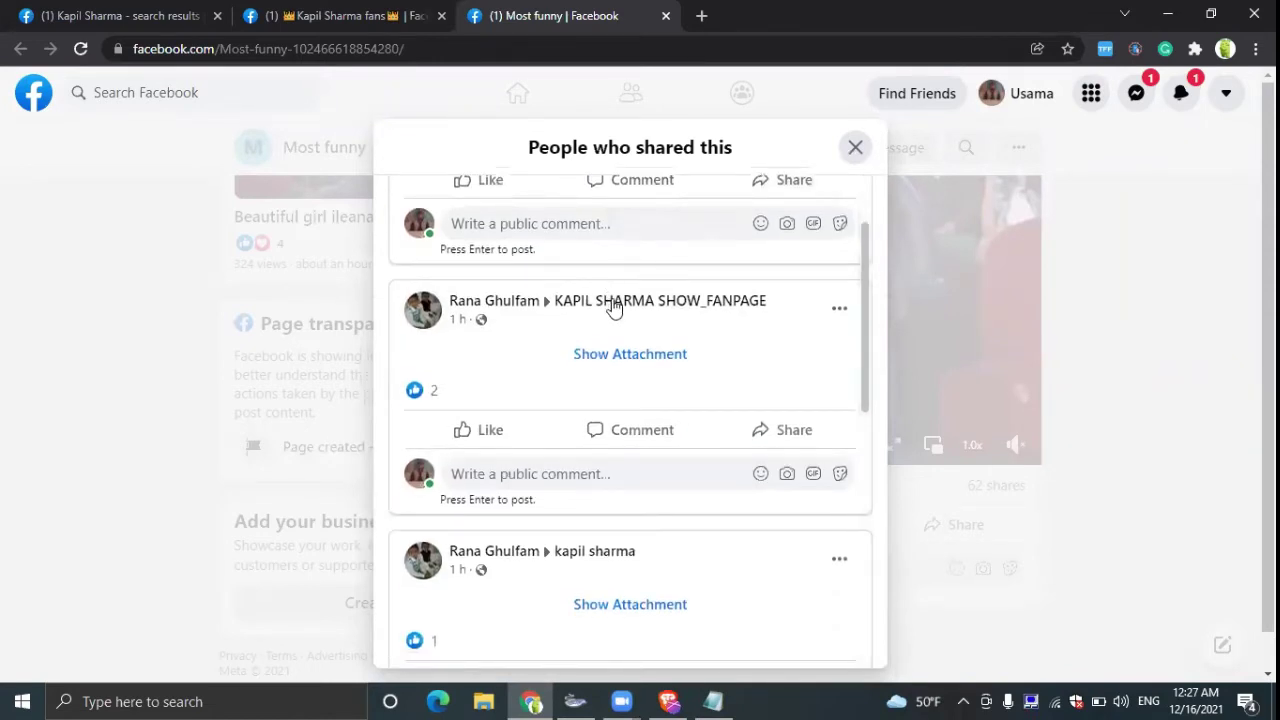
{"action": "mouse_move", "coordinate": [614, 305]}
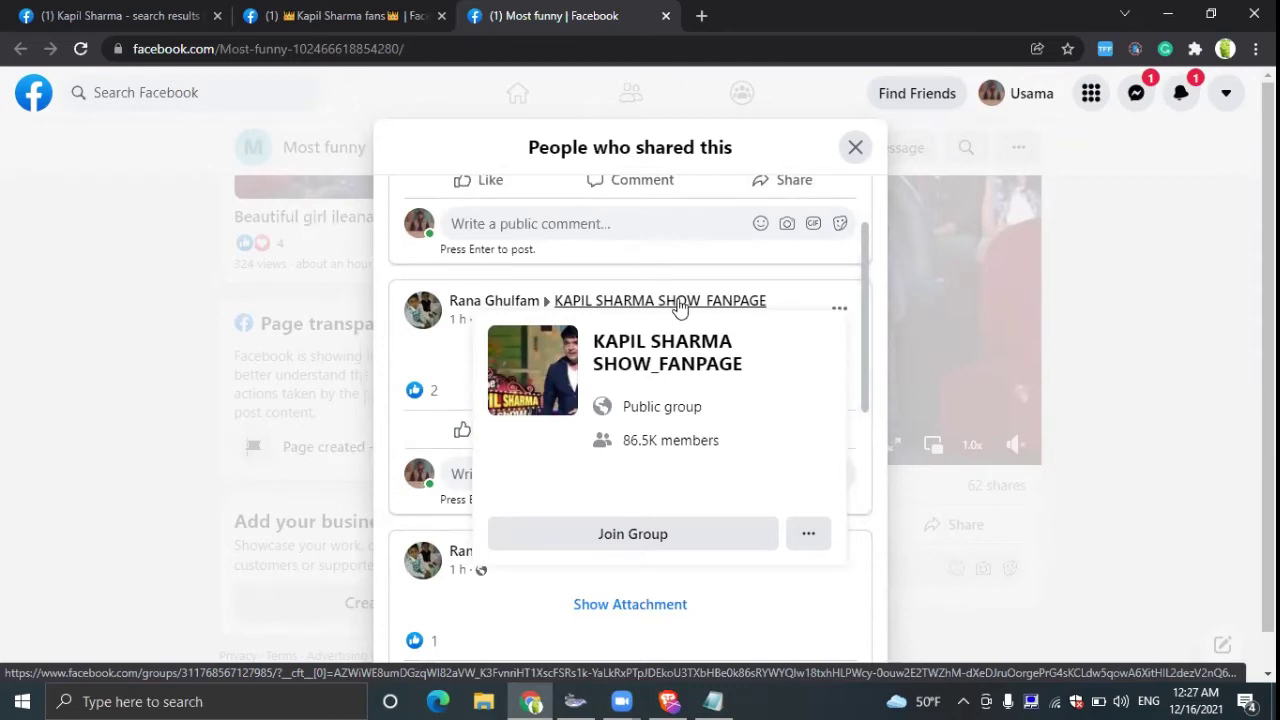
{"action": "scroll", "coordinate": [866, 300], "scroll_direction": "down", "scroll_amount": 2}
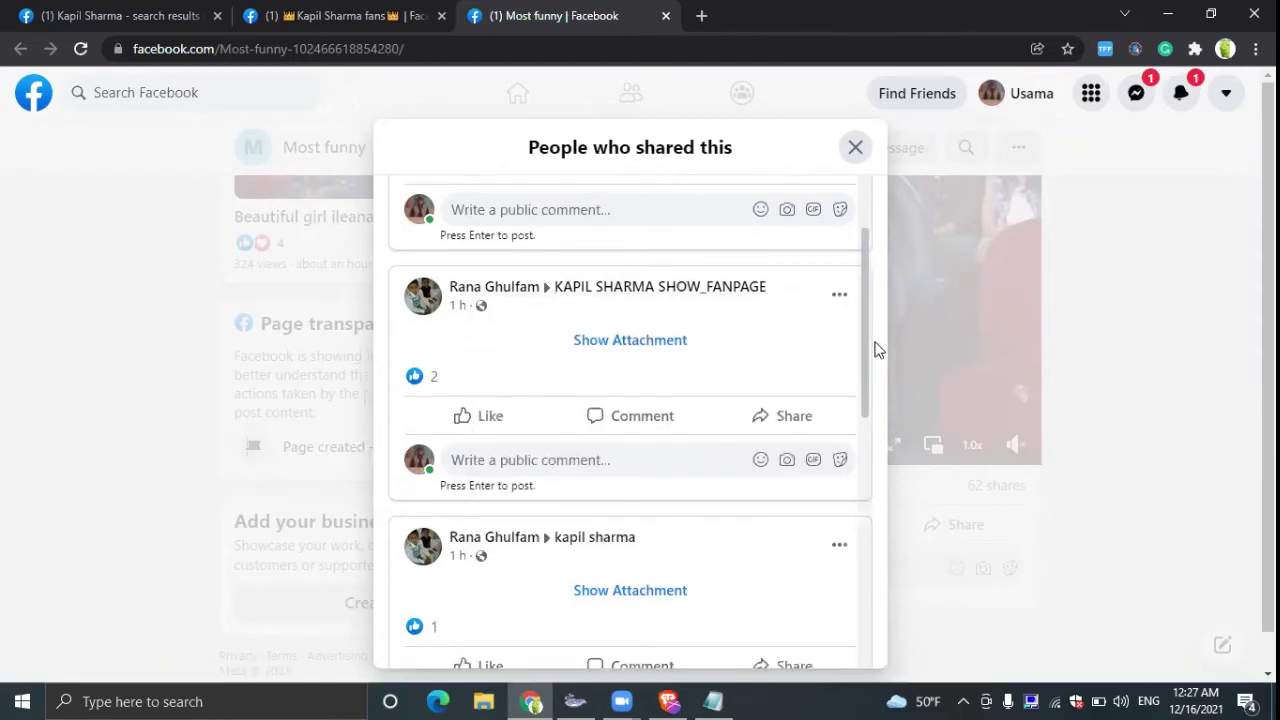
{"action": "mouse_move", "coordinate": [590, 377]}
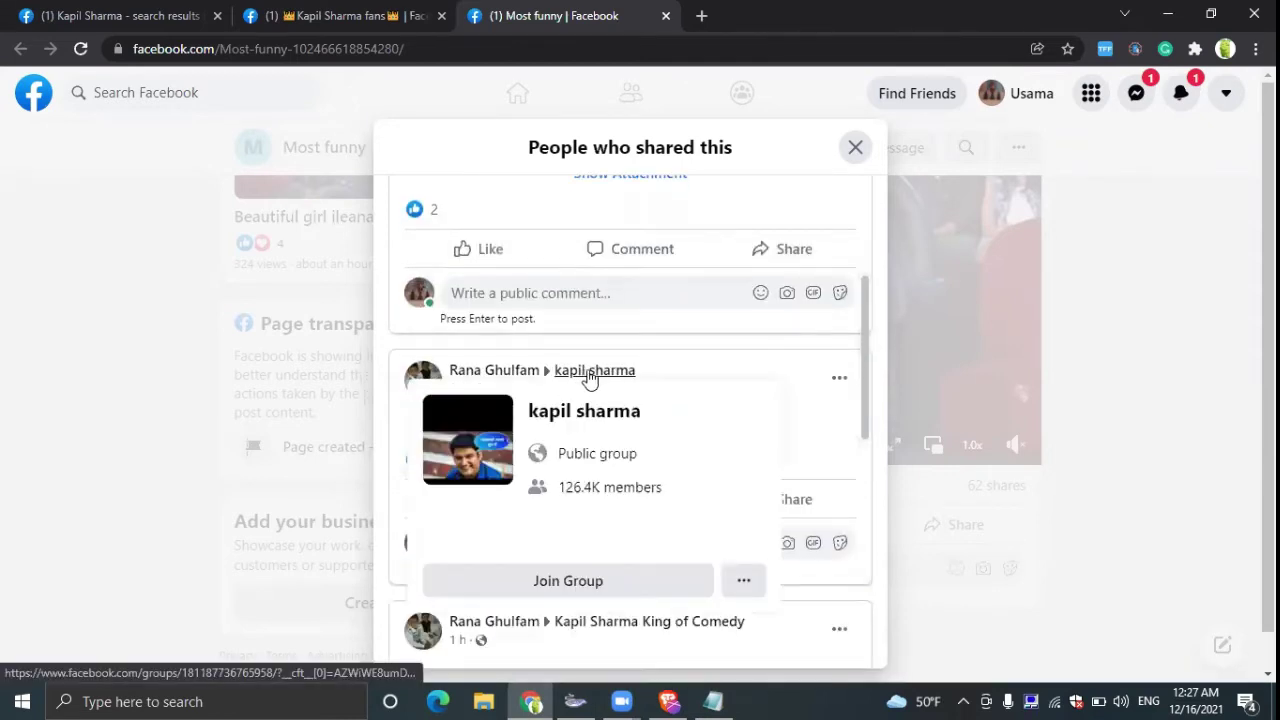
{"action": "scroll", "coordinate": [868, 380], "scroll_direction": "down", "scroll_amount": 2}
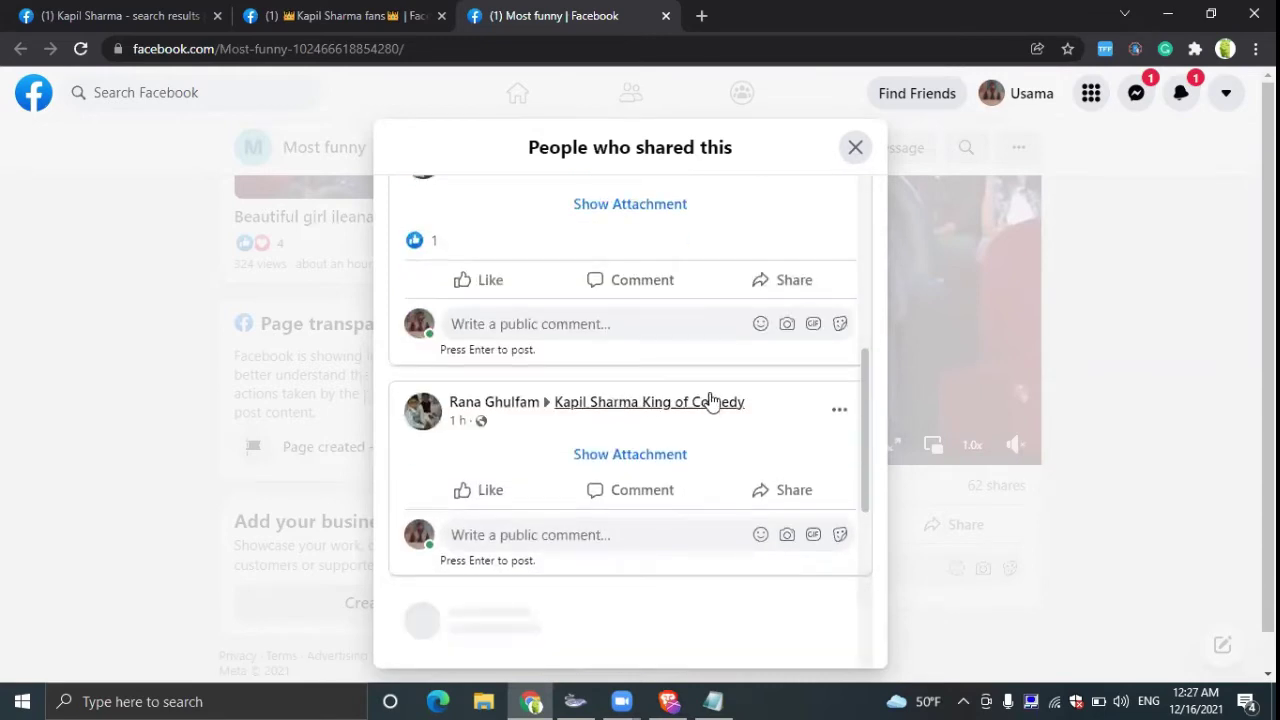
{"action": "scroll", "coordinate": [865, 397], "scroll_direction": "down", "scroll_amount": 1}
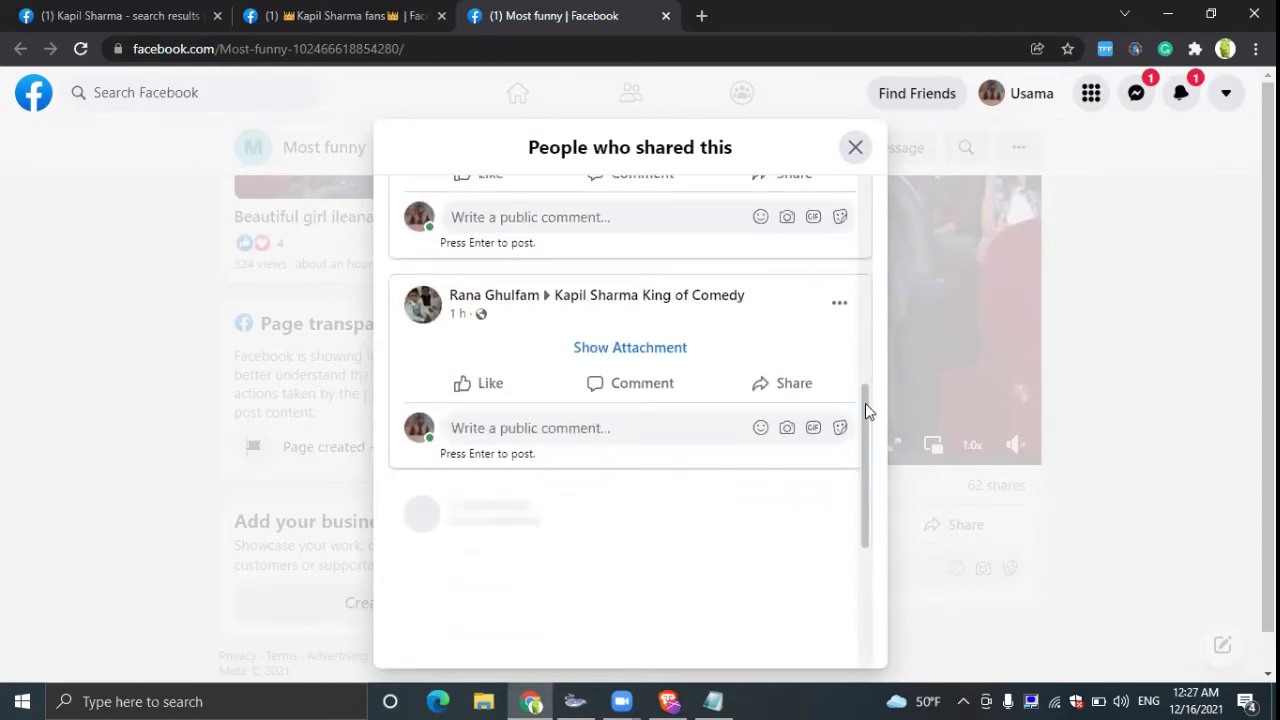
{"action": "left_click_drag", "start_coordinate": [866, 406], "coordinate": [864, 448]}
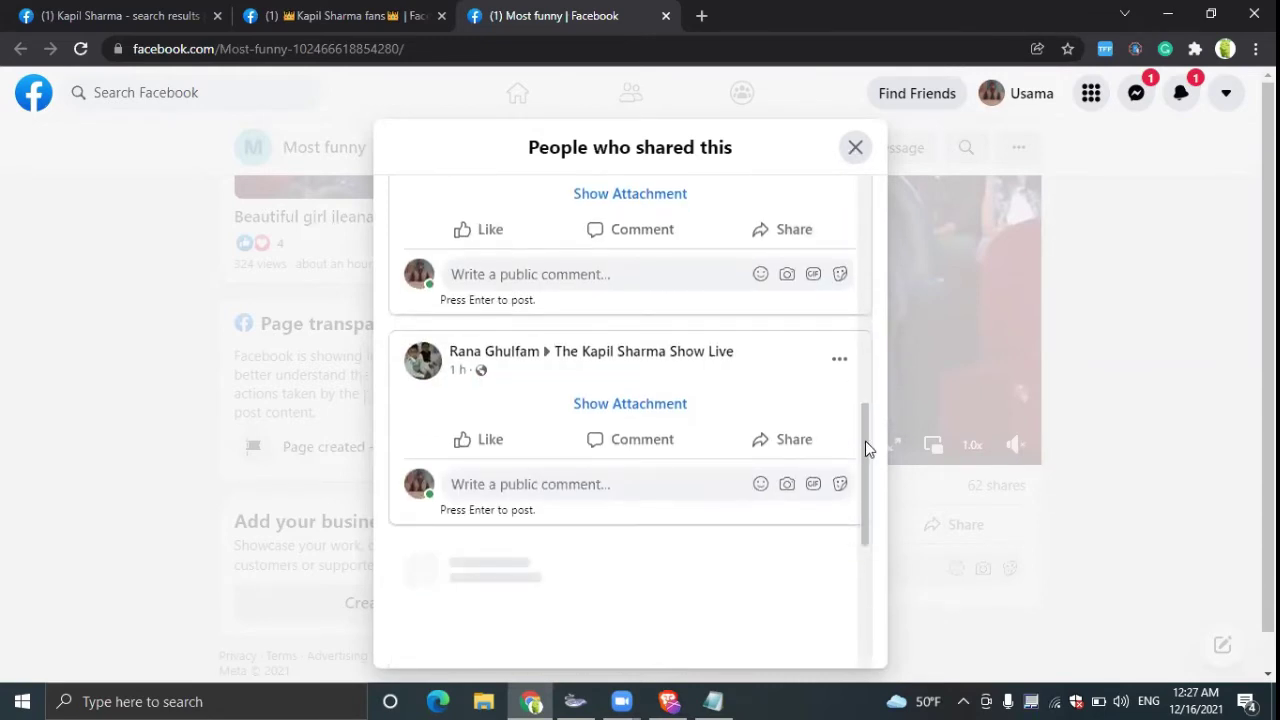
{"action": "scroll", "coordinate": [869, 455], "scroll_direction": "down", "scroll_amount": 2}
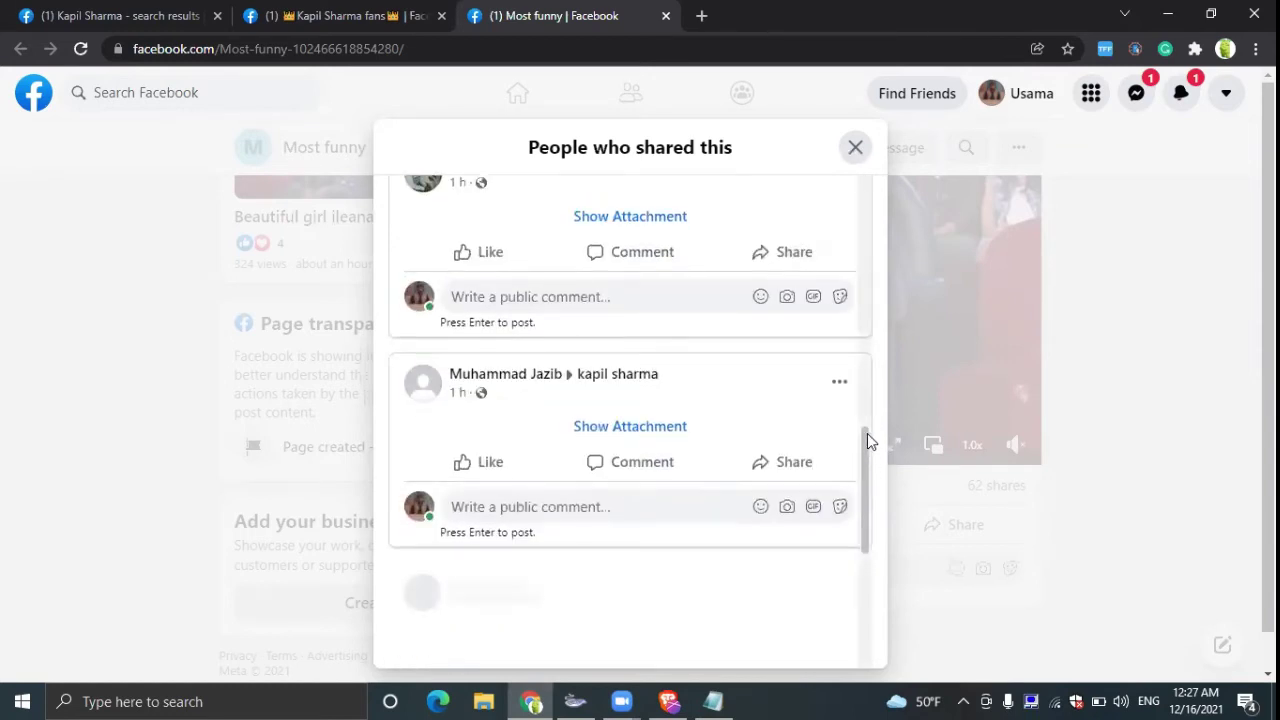
{"action": "scroll", "coordinate": [863, 467], "scroll_direction": "down", "scroll_amount": 2}
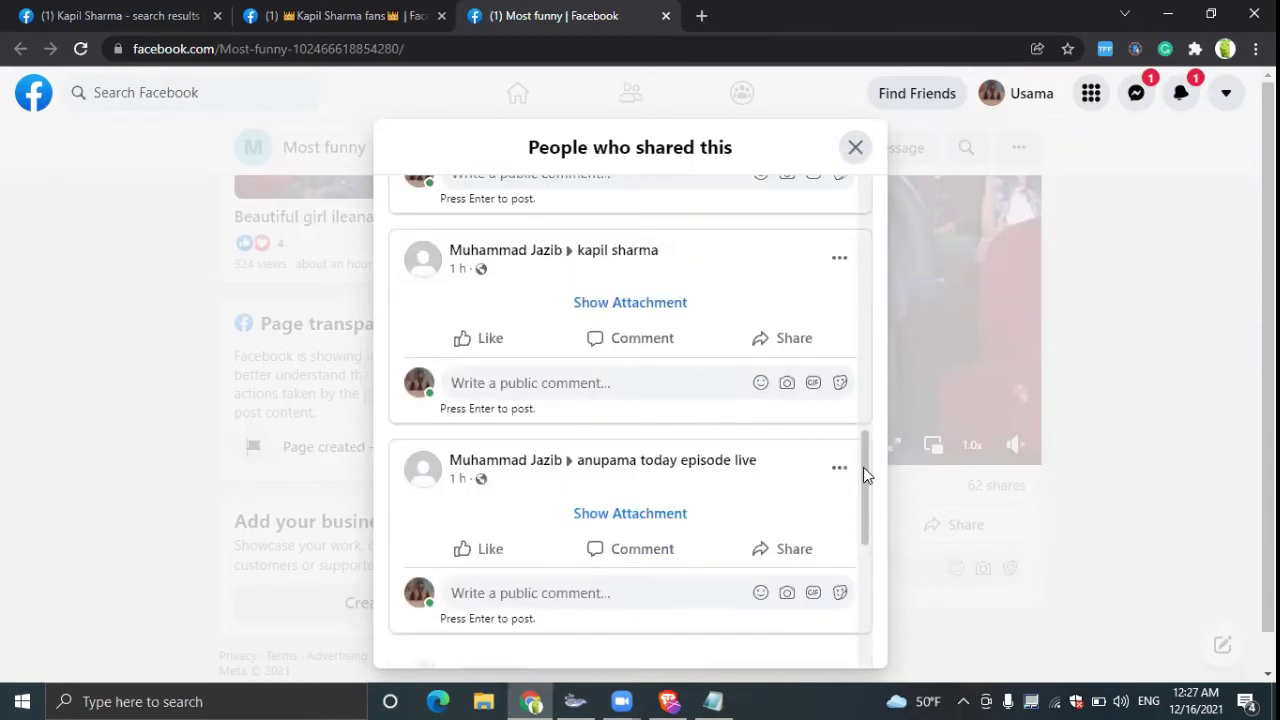
{"action": "scroll", "coordinate": [863, 467], "scroll_direction": "up", "scroll_amount": 3}
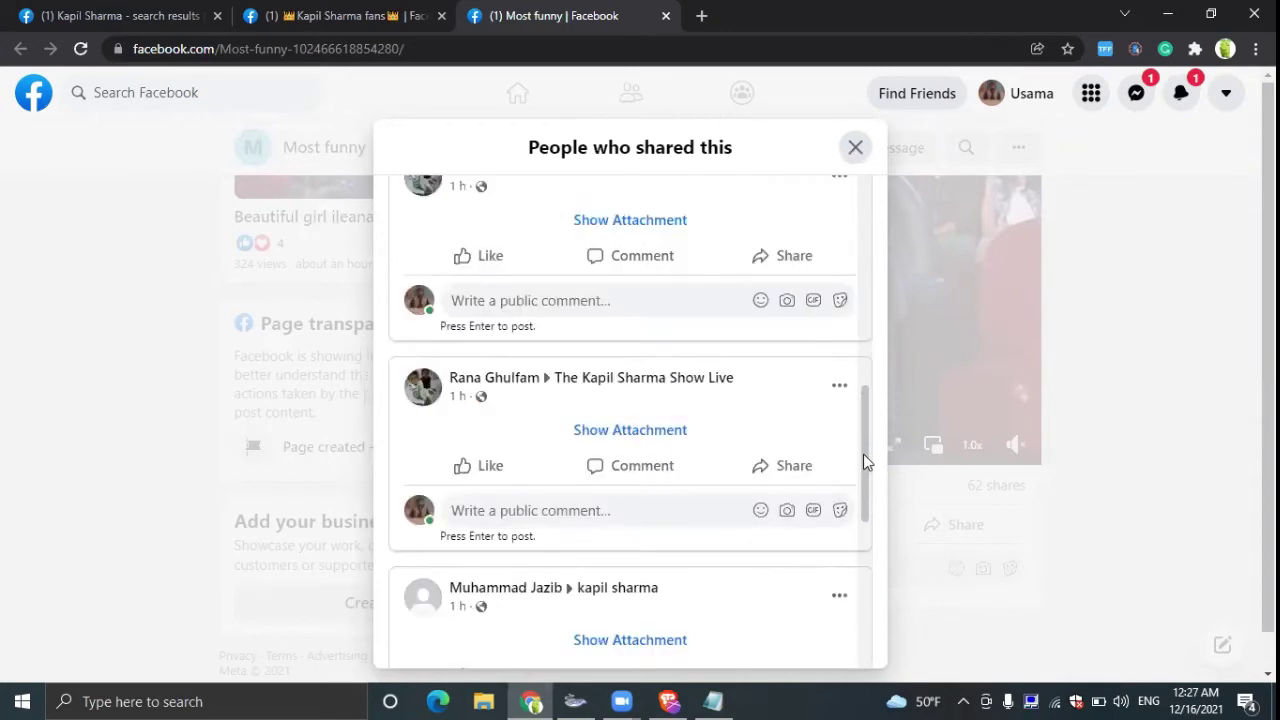
{"action": "scroll", "coordinate": [865, 482], "scroll_direction": "down", "scroll_amount": 5}
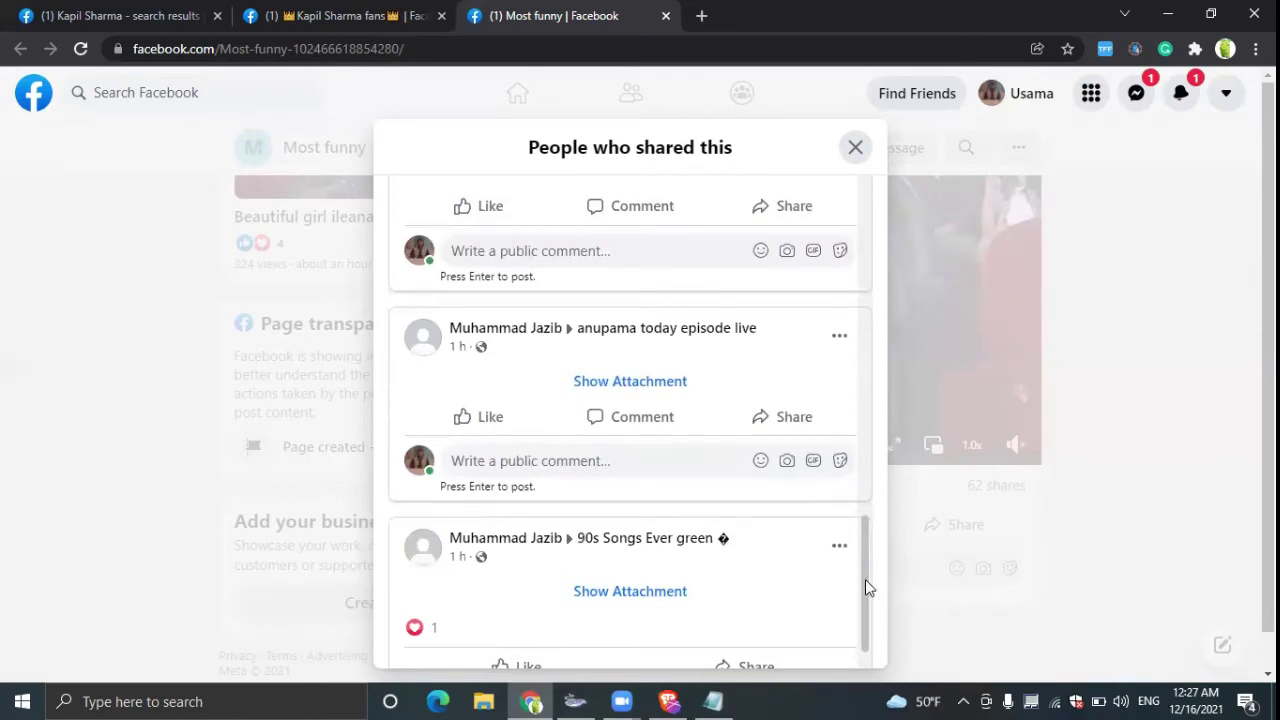
{"action": "scroll", "coordinate": [866, 610], "scroll_direction": "down", "scroll_amount": 2}
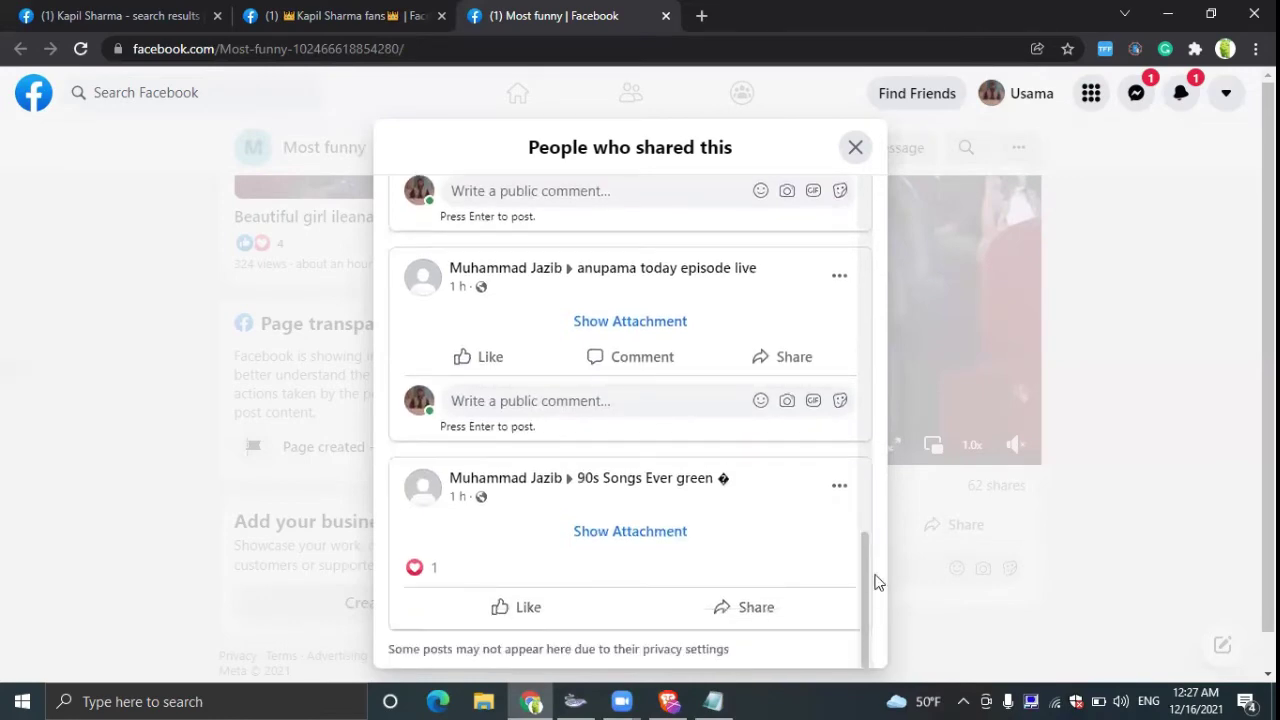
{"action": "left_click_drag", "start_coordinate": [869, 583], "coordinate": [885, 230]}
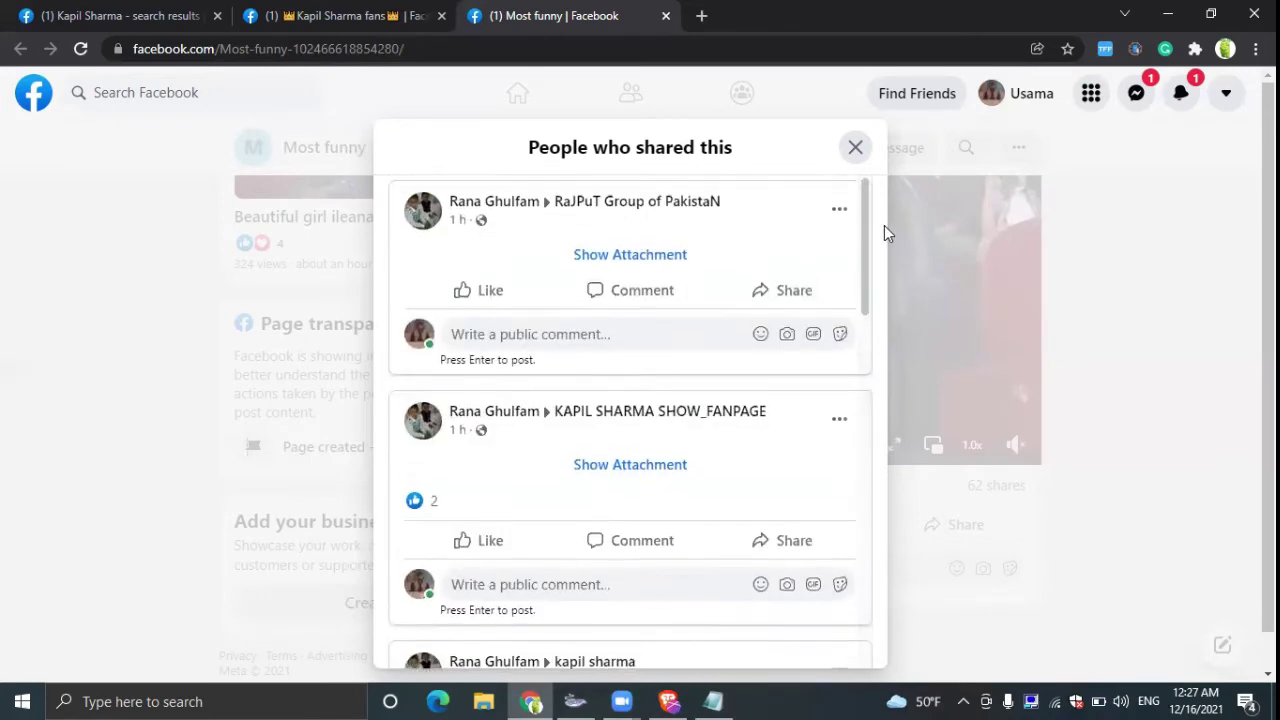
{"action": "left_click", "coordinate": [856, 150]}
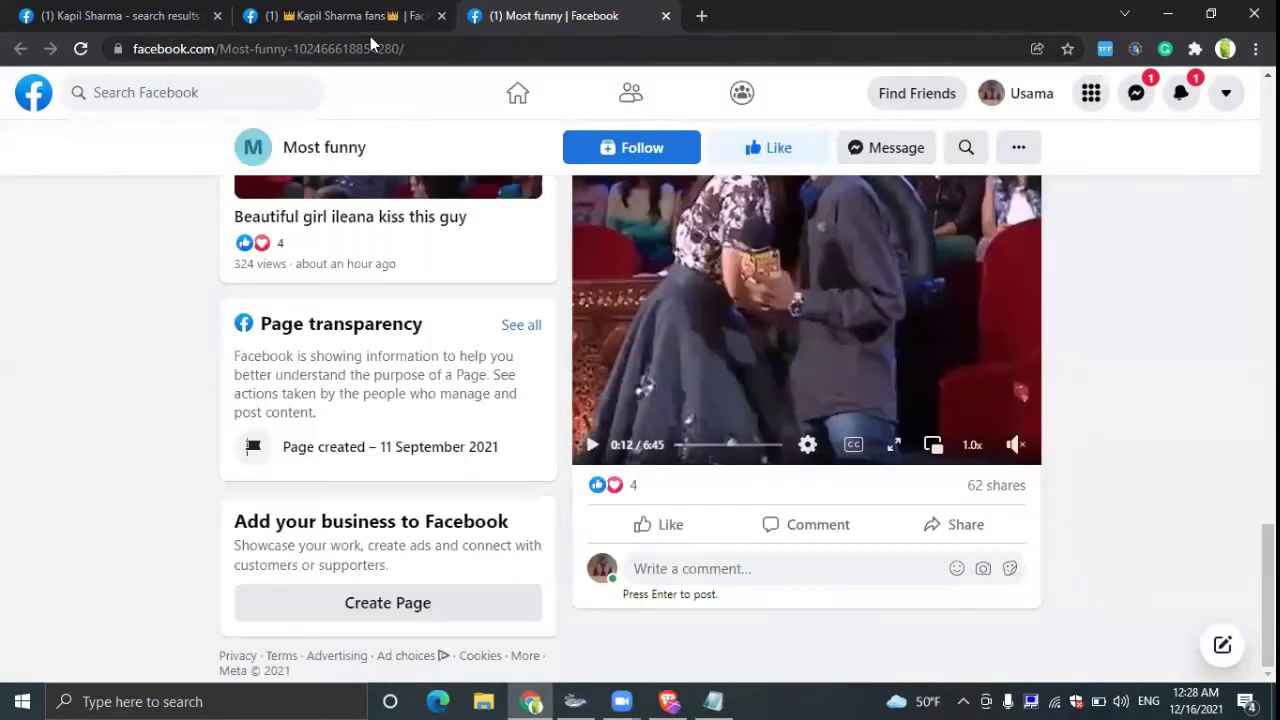
Step: Close the Kapil Sharma fans and Most funny tabs, exit the browser and clear the Notepad window off the desktop
{"action": "left_click", "coordinate": [370, 30]}
{"action": "key", "text": "ctrl+w"}
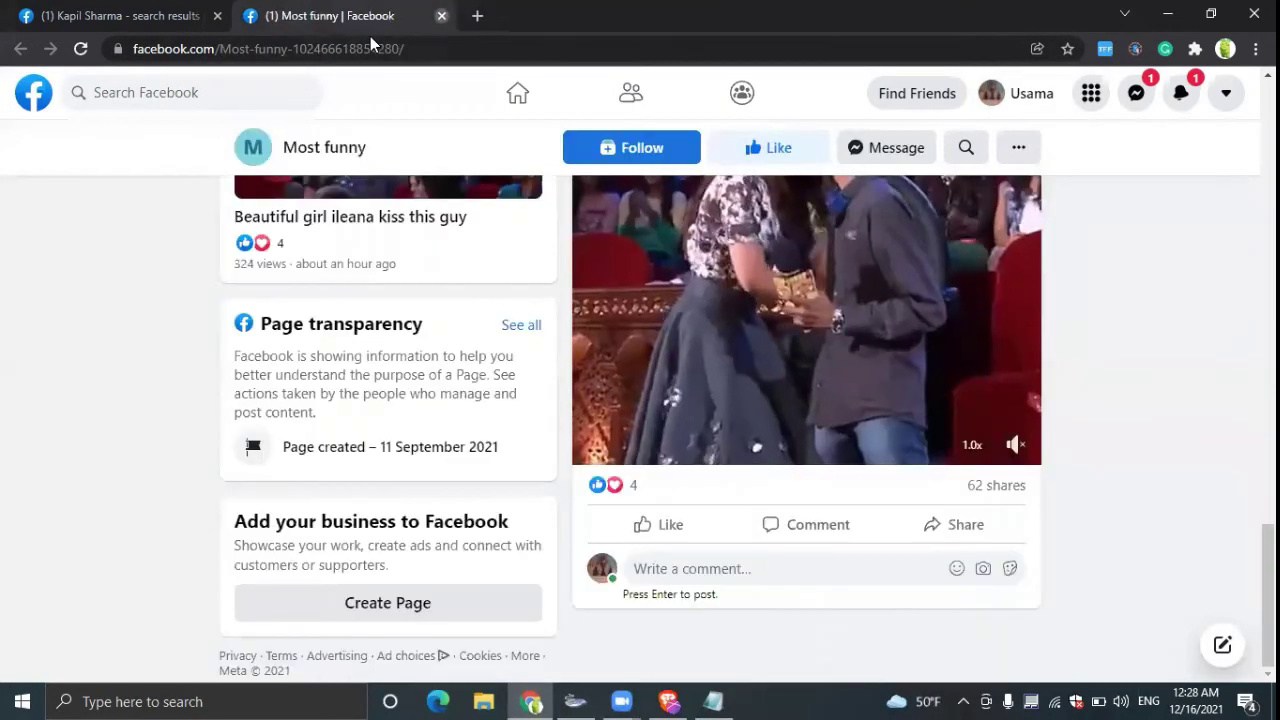
{"action": "key", "text": "ctrl+w"}
{"action": "left_click", "coordinate": [517, 98]}
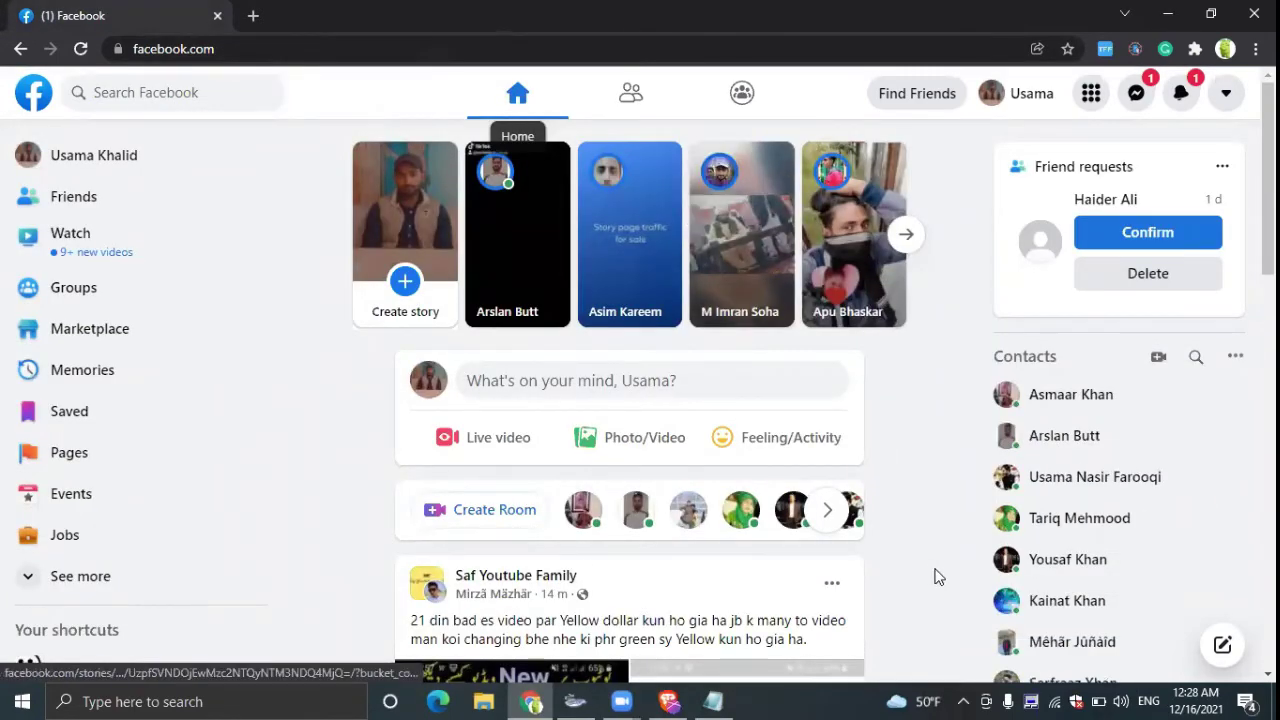
{"action": "left_click", "coordinate": [1253, 15]}
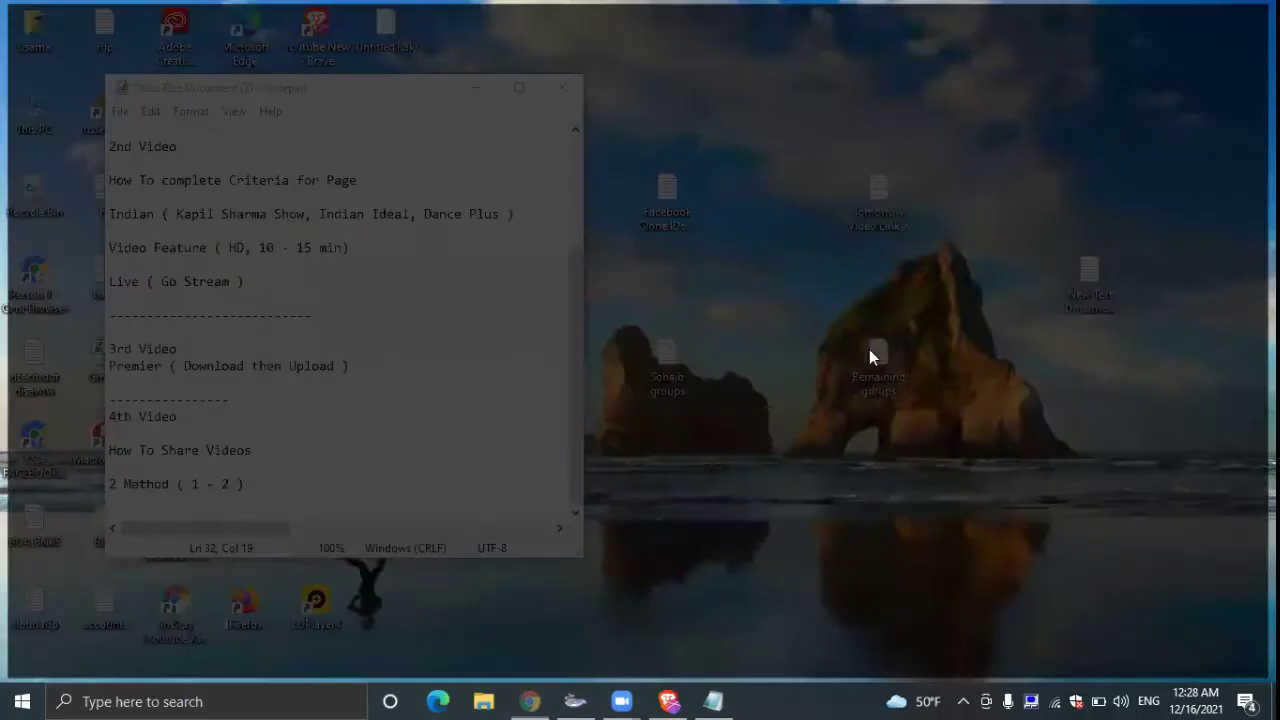
{"action": "left_click", "coordinate": [576, 294]}
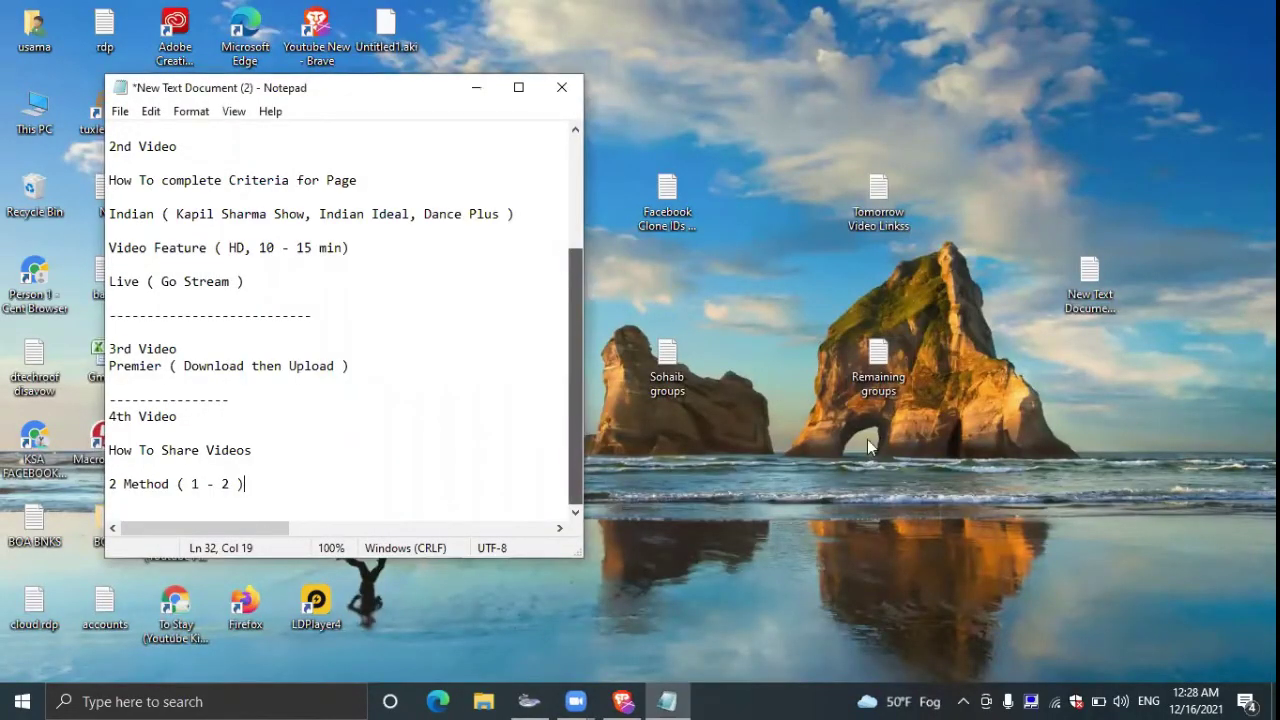
{"action": "key", "text": "super+d"}
{"action": "right_click", "coordinate": [1066, 424]}
{"action": "left_click", "coordinate": [1096, 484]}
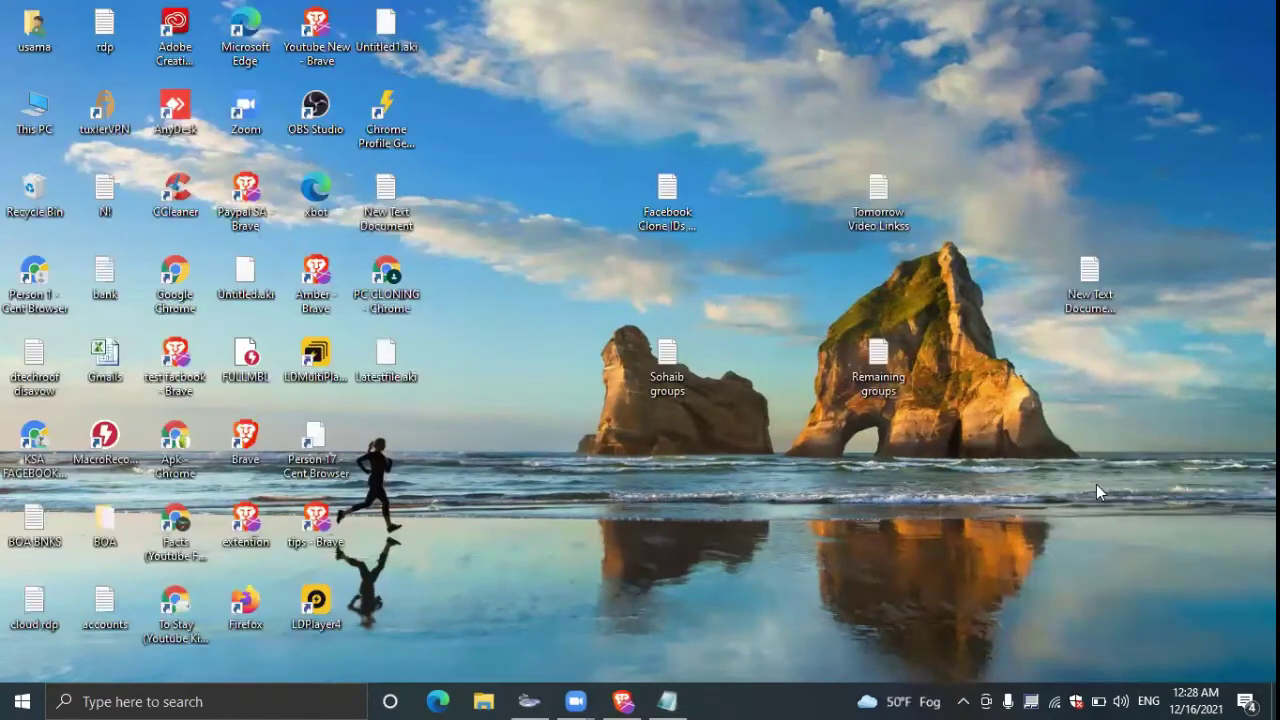
{"action": "right_click", "coordinate": [1096, 484]}
{"action": "left_click", "coordinate": [1063, 285]}
{"action": "right_click", "coordinate": [998, 408]}
{"action": "left_click", "coordinate": [1045, 456]}
{"action": "right_click", "coordinate": [993, 405]}
{"action": "left_click", "coordinate": [1040, 460]}
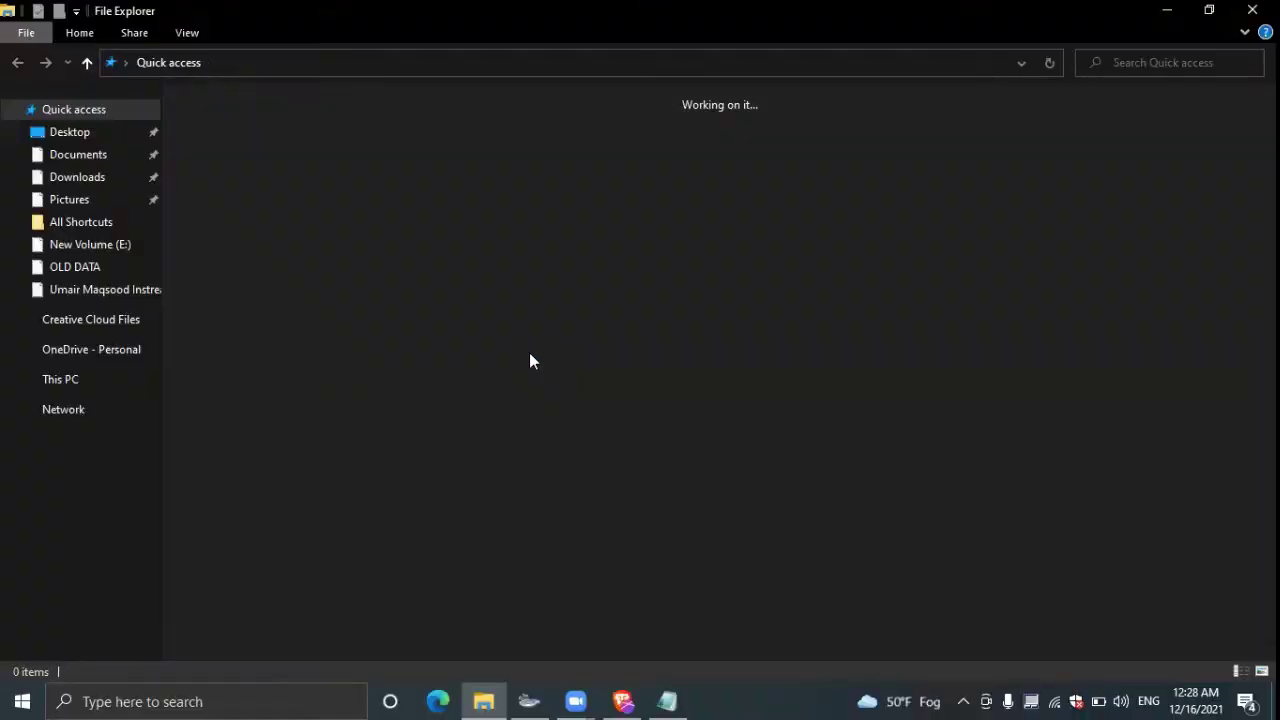
Step: In File Explorer, open the IDS folder inside Centbrowser_Portable on New Volume (E:) to view its browser profile shortcuts
{"action": "left_click", "coordinate": [75, 379]}
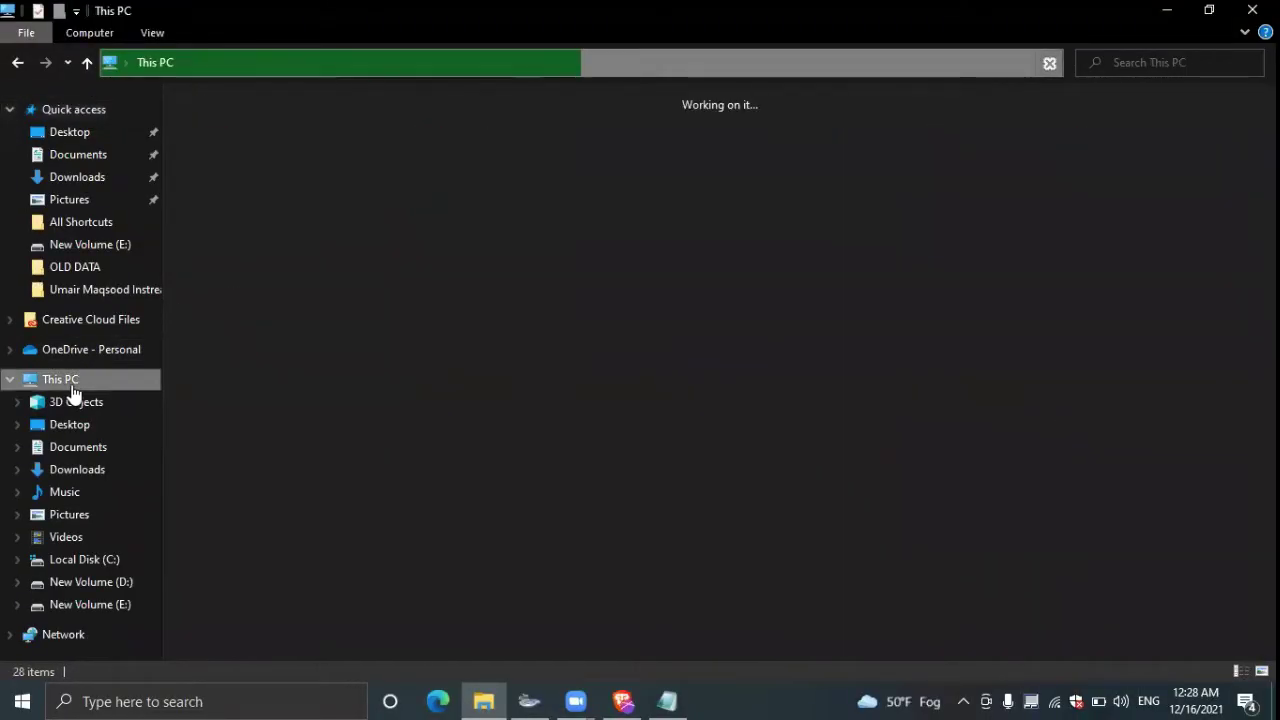
{"action": "double_click", "coordinate": [786, 272]}
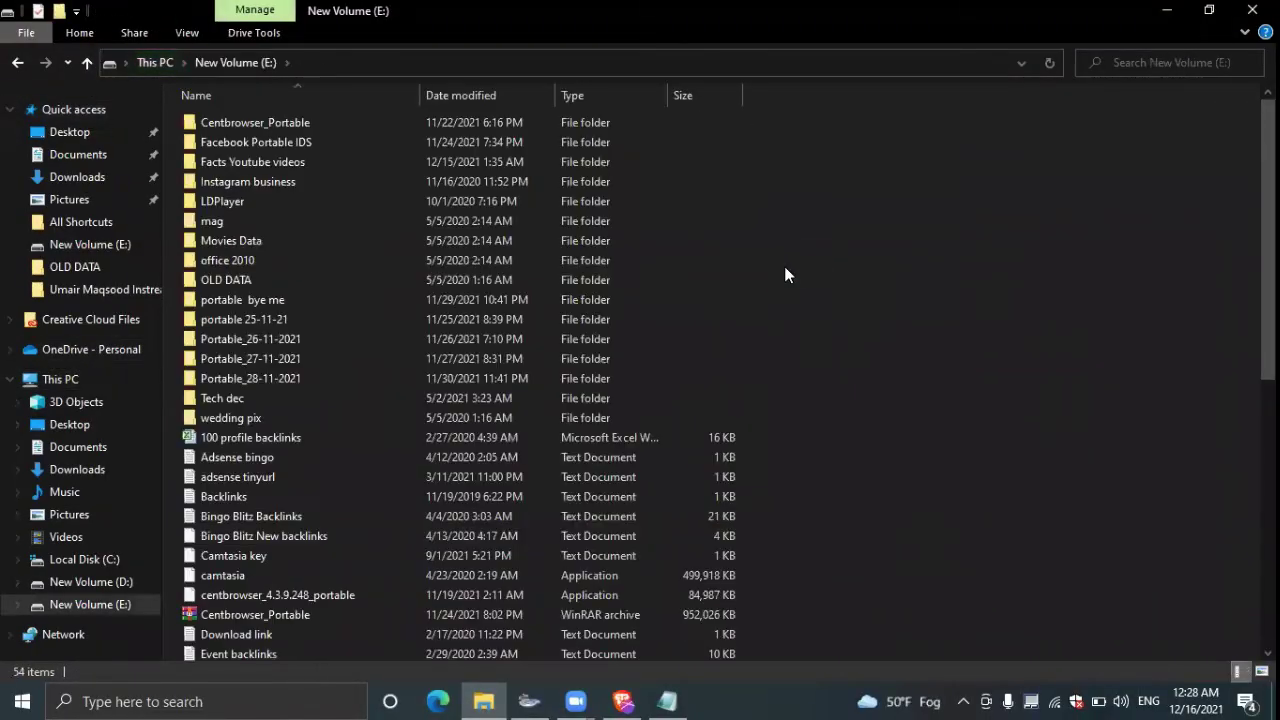
{"action": "double_click", "coordinate": [300, 124]}
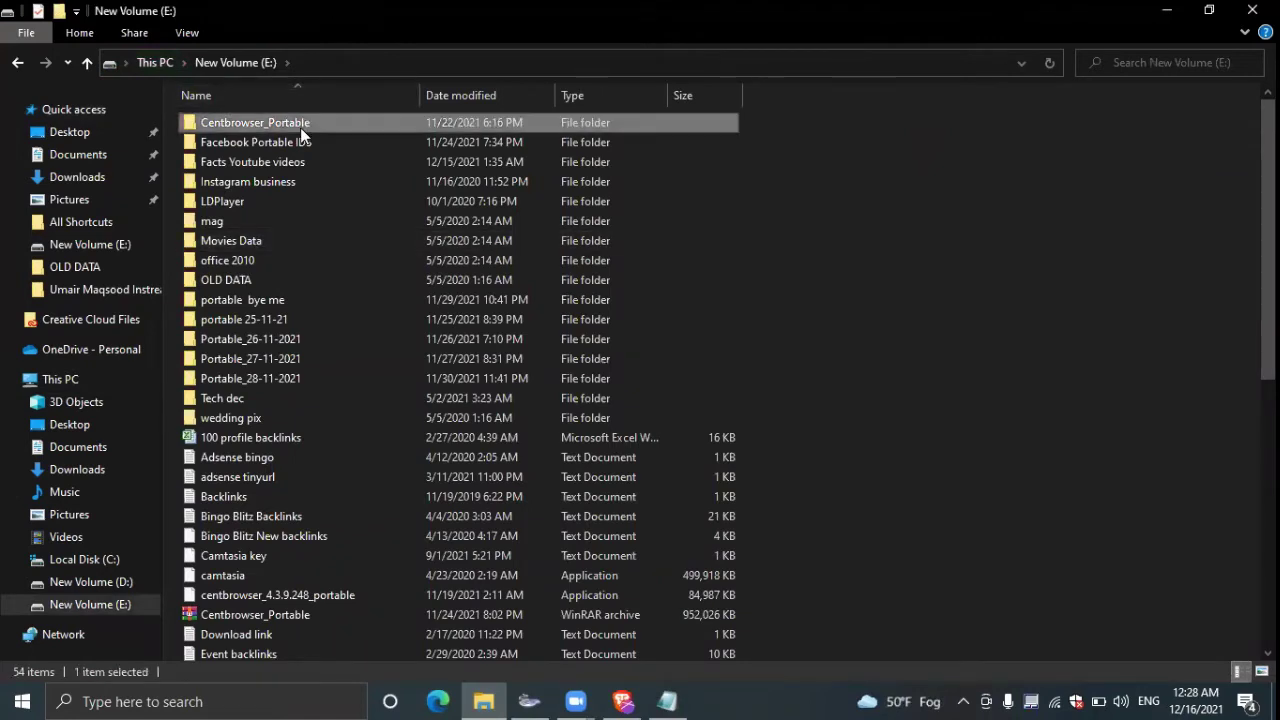
{"action": "double_click", "coordinate": [224, 162]}
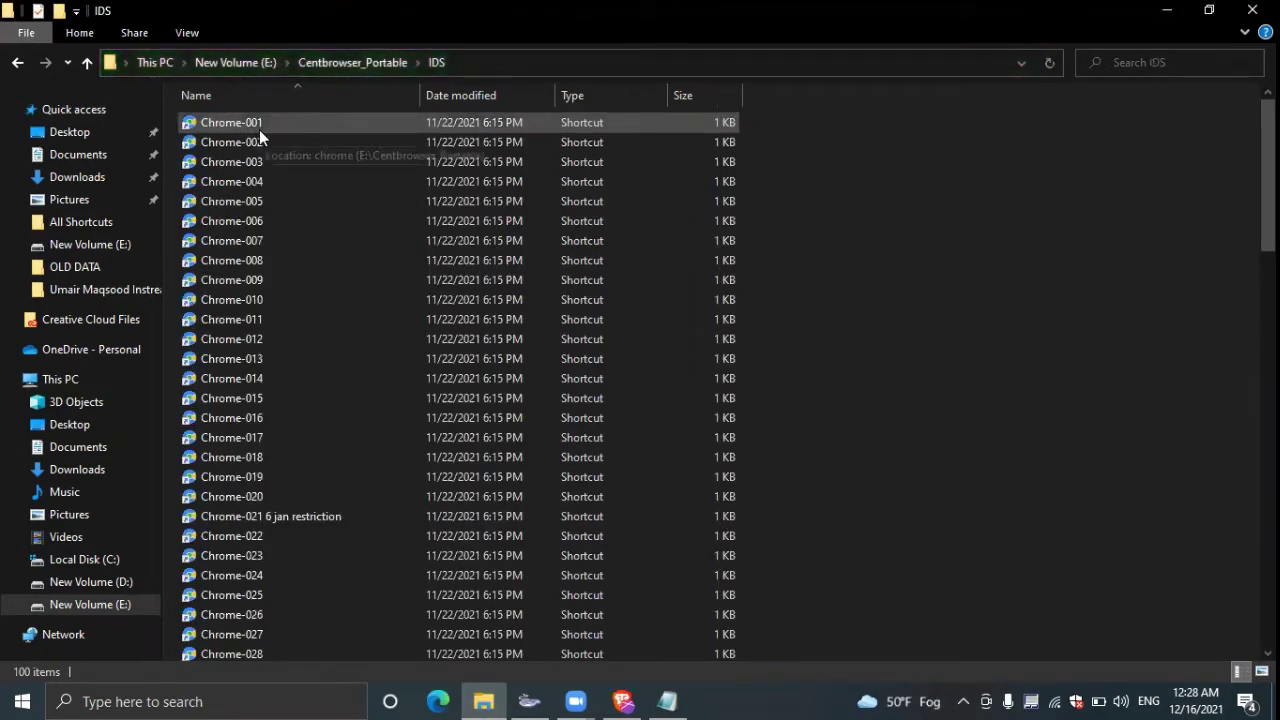
{"action": "left_click", "coordinate": [58, 386]}
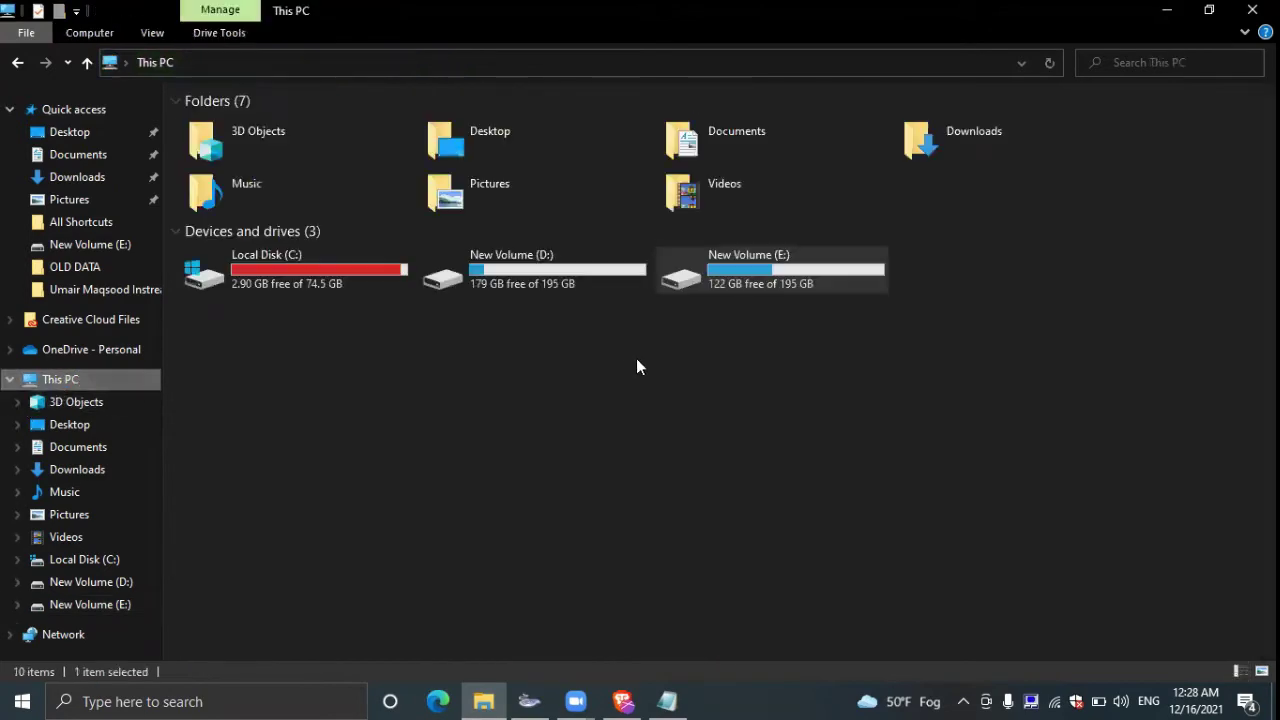
{"action": "double_click", "coordinate": [543, 291]}
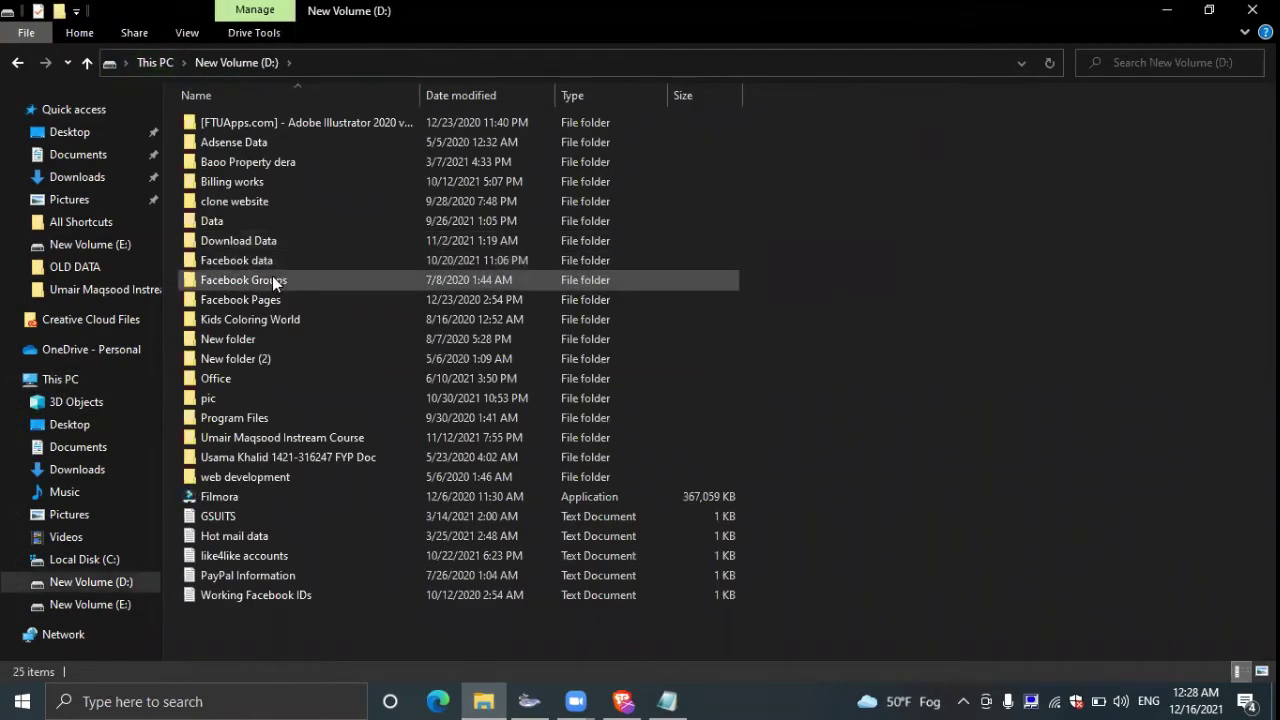
{"action": "double_click", "coordinate": [255, 260]}
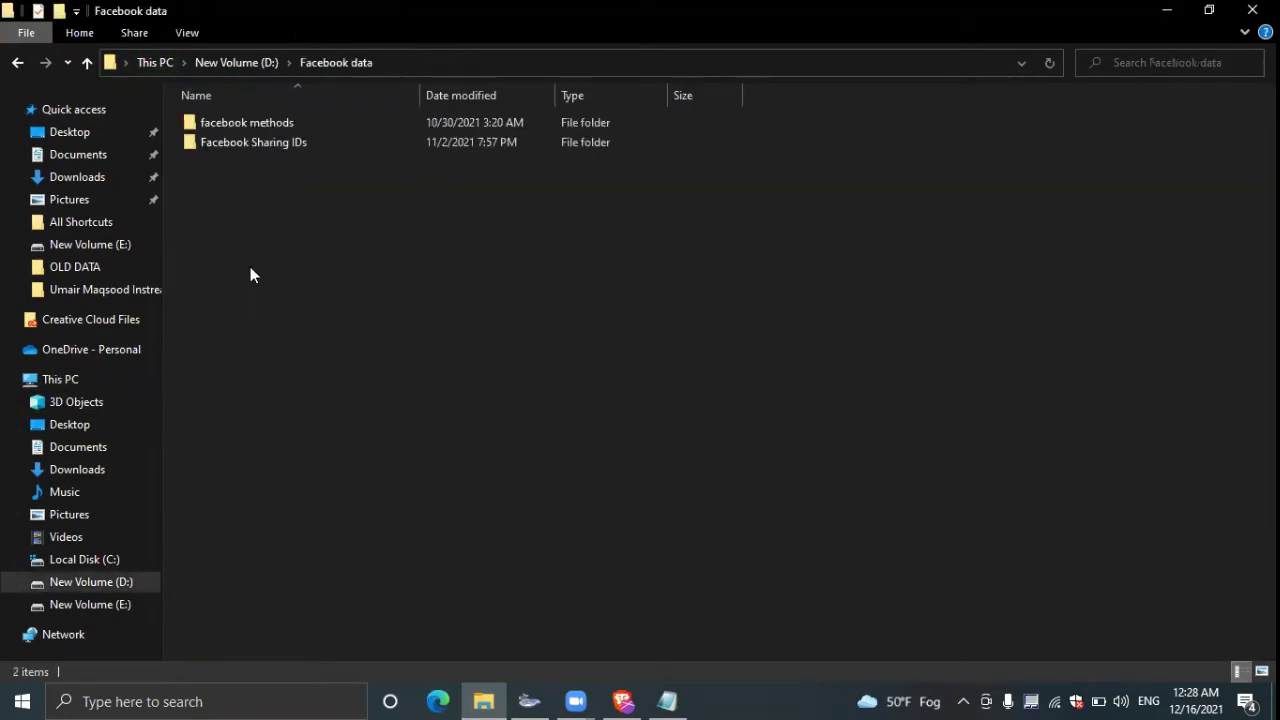
{"action": "double_click", "coordinate": [274, 148]}
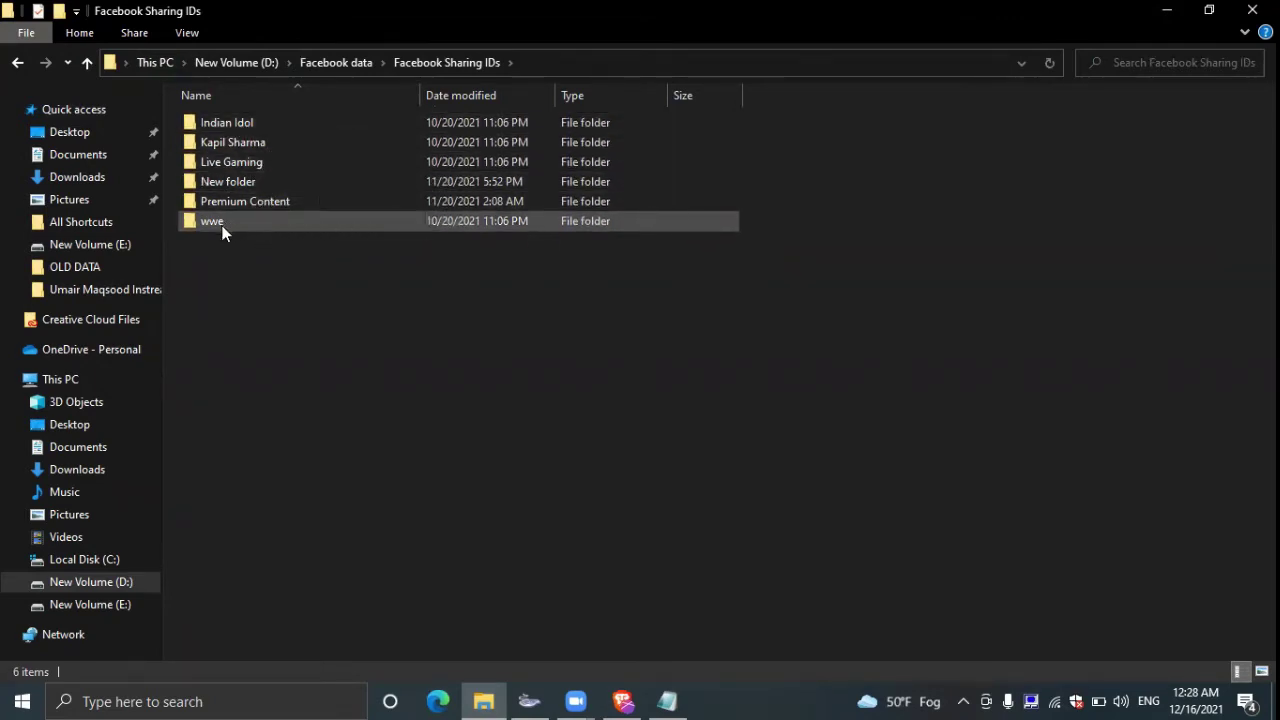
{"action": "double_click", "coordinate": [270, 148]}
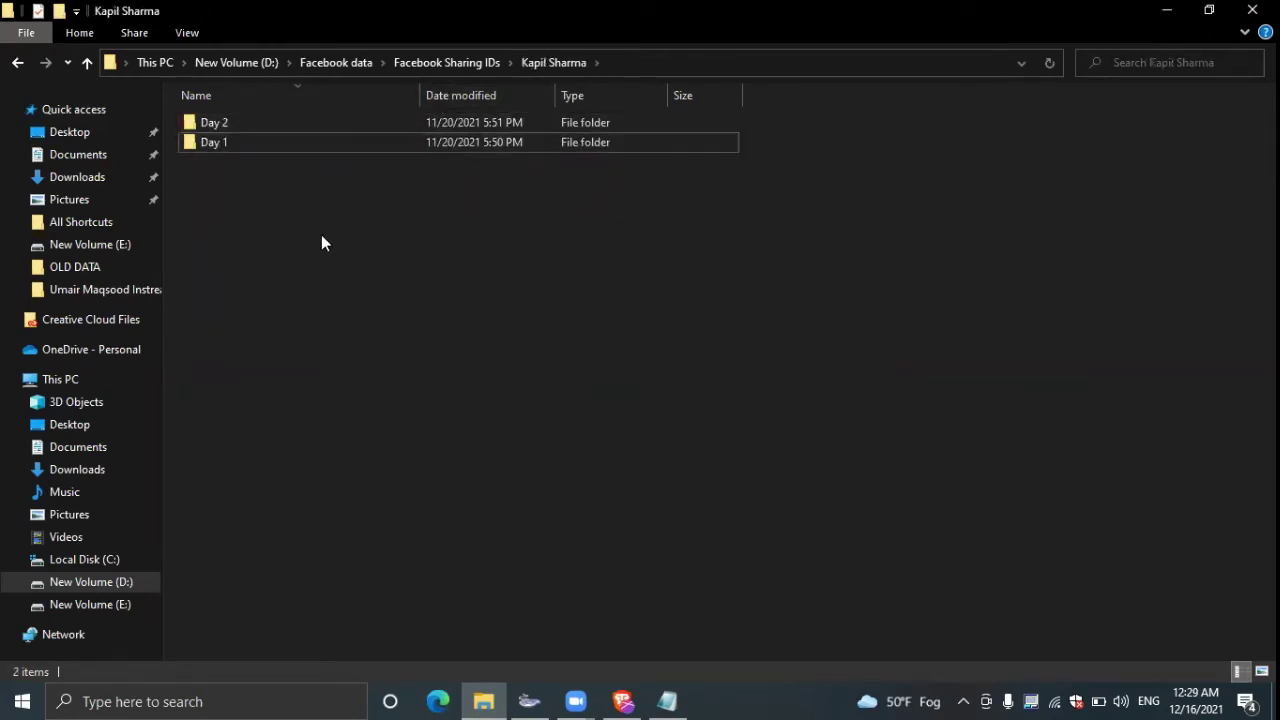
Step: Open the Day 1 folder and view the browser profile shortcuts inside its New folder
{"action": "double_click", "coordinate": [533, 143]}
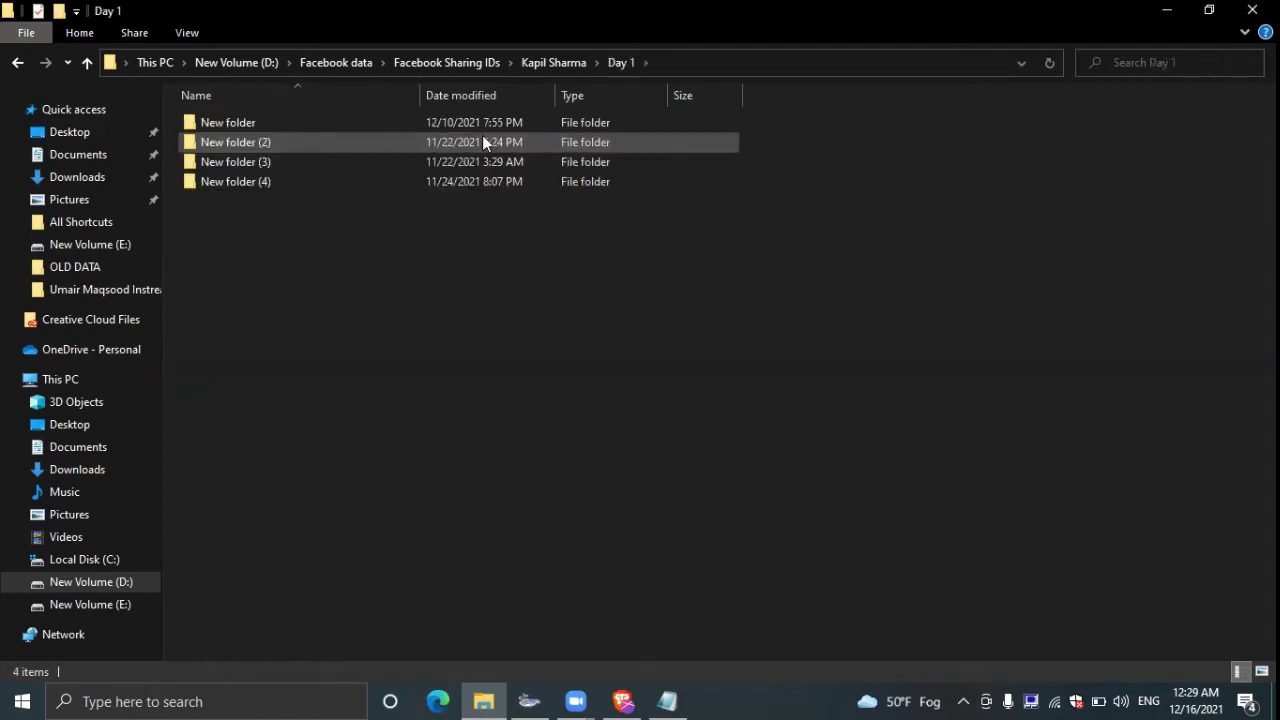
{"action": "left_click", "coordinate": [580, 66]}
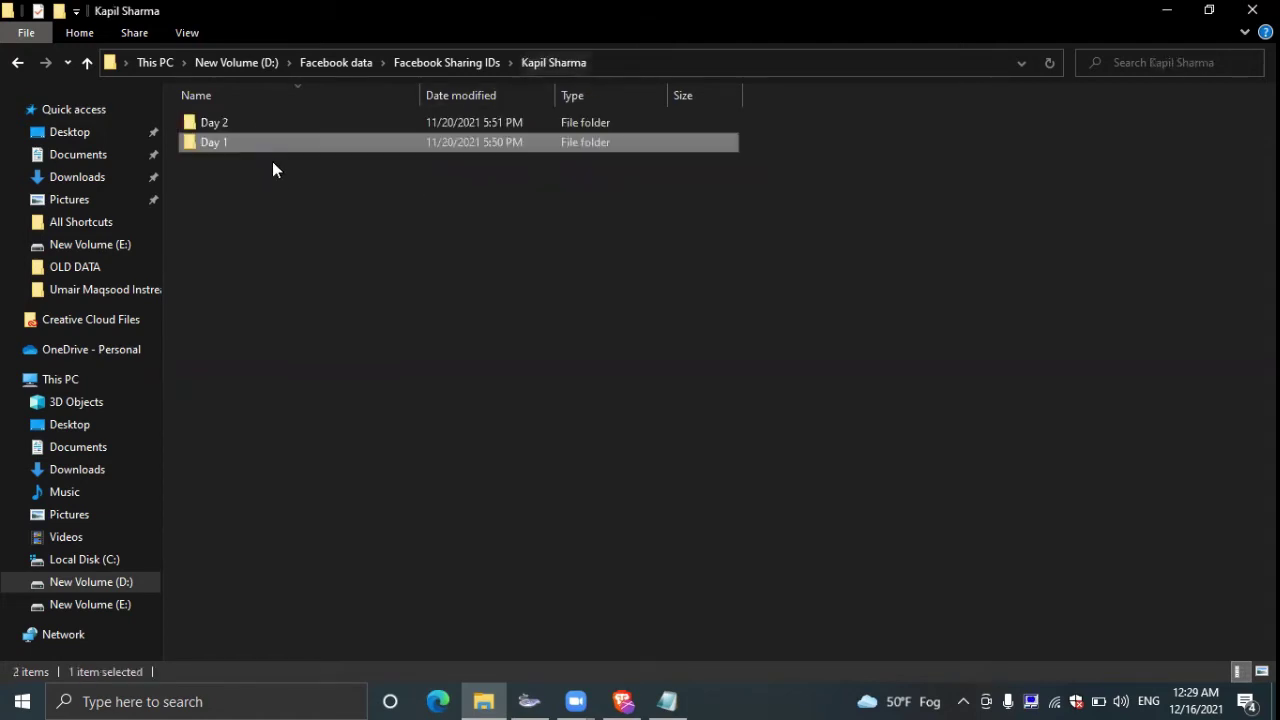
{"action": "double_click", "coordinate": [250, 145]}
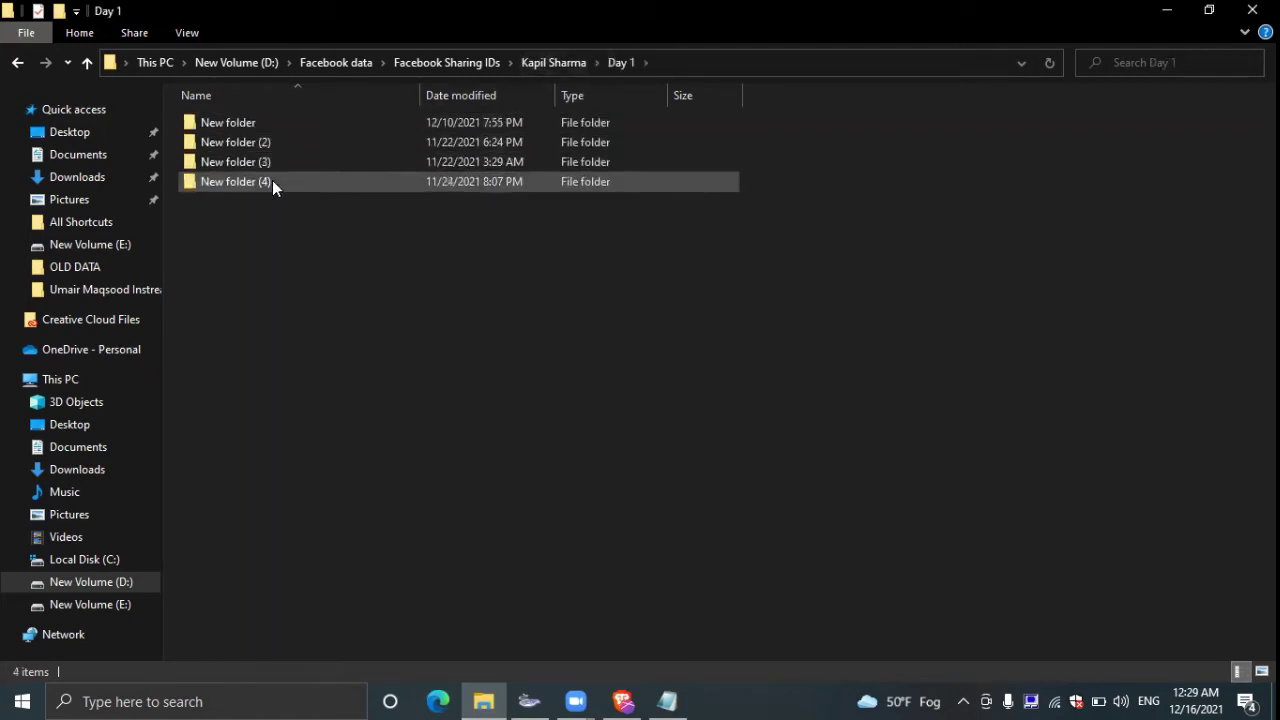
{"action": "double_click", "coordinate": [236, 123]}
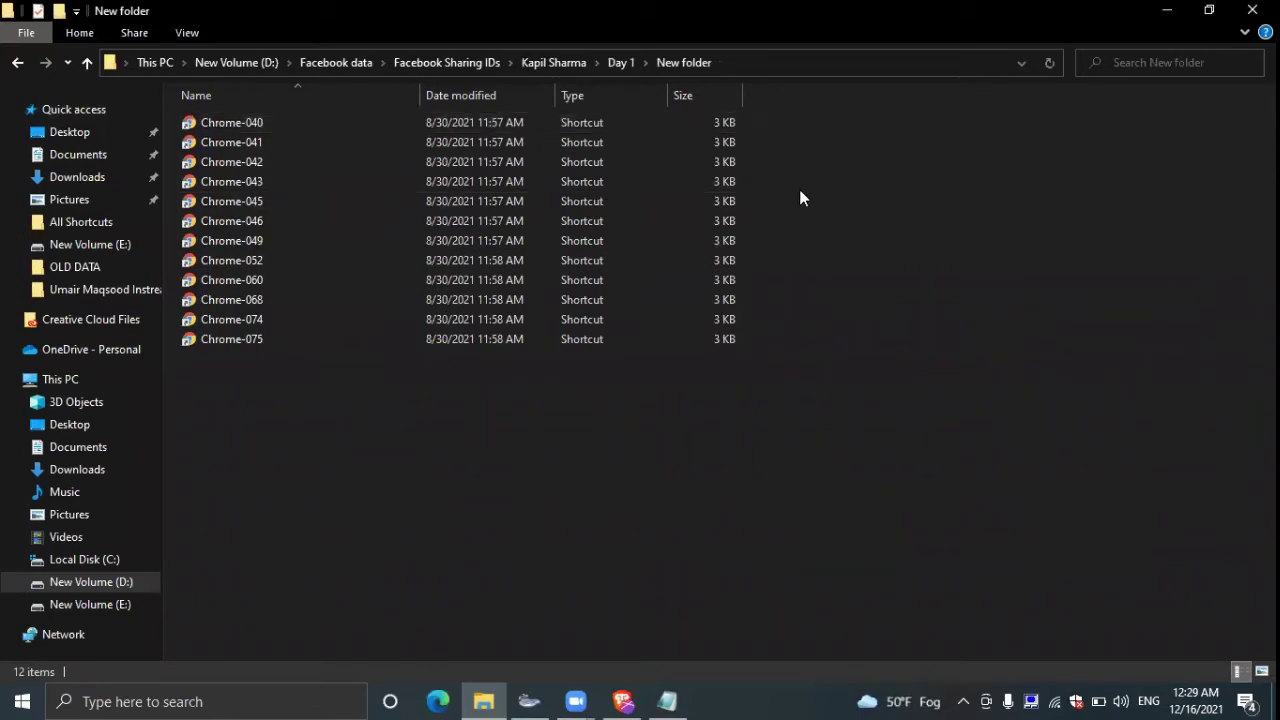
Step: View the Chrome shortcuts in New folder (2) and New folder (3), returning to the Day 1 folder
{"action": "left_click", "coordinate": [622, 64]}
{"action": "double_click", "coordinate": [297, 145]}
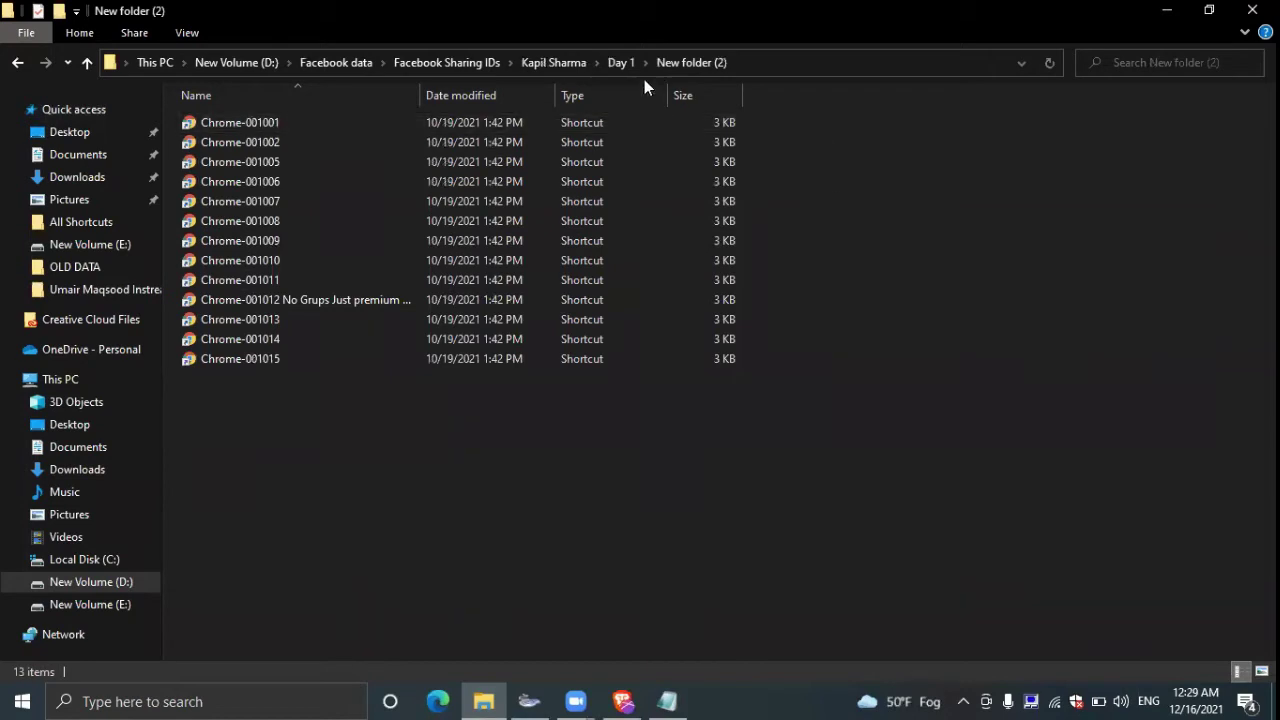
{"action": "left_click", "coordinate": [616, 66]}
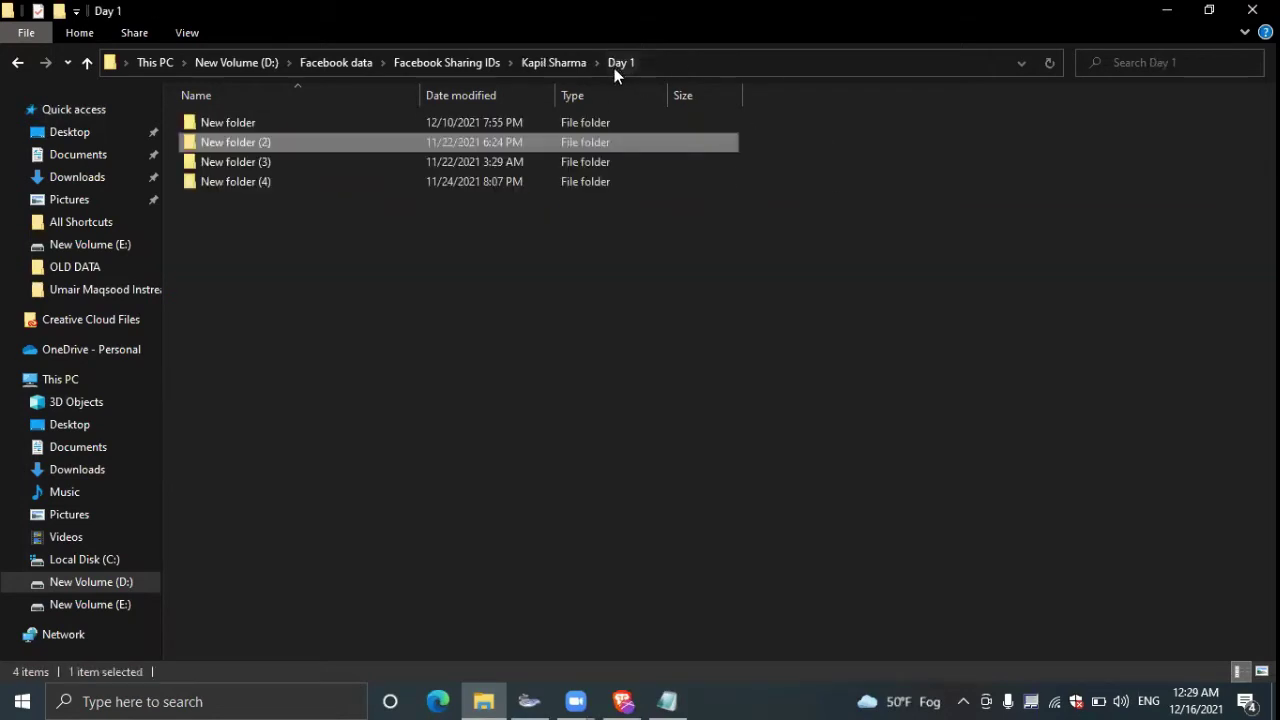
{"action": "double_click", "coordinate": [255, 163]}
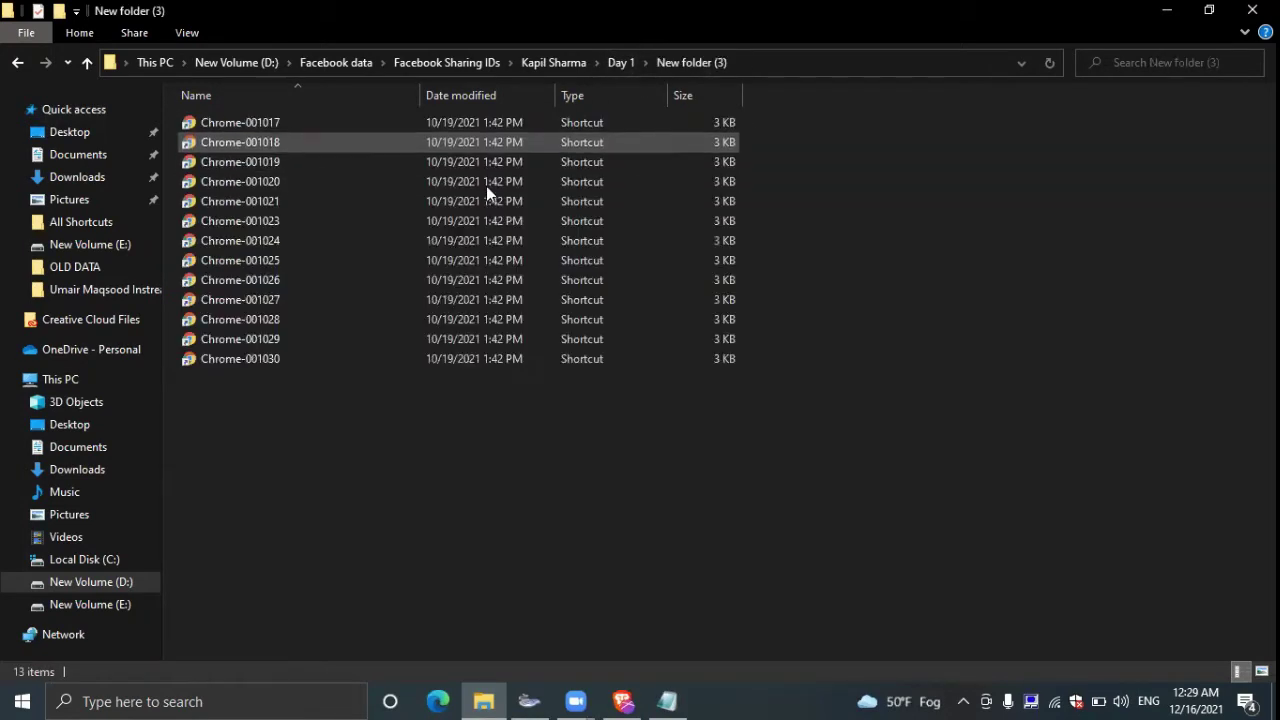
{"action": "left_click", "coordinate": [619, 62]}
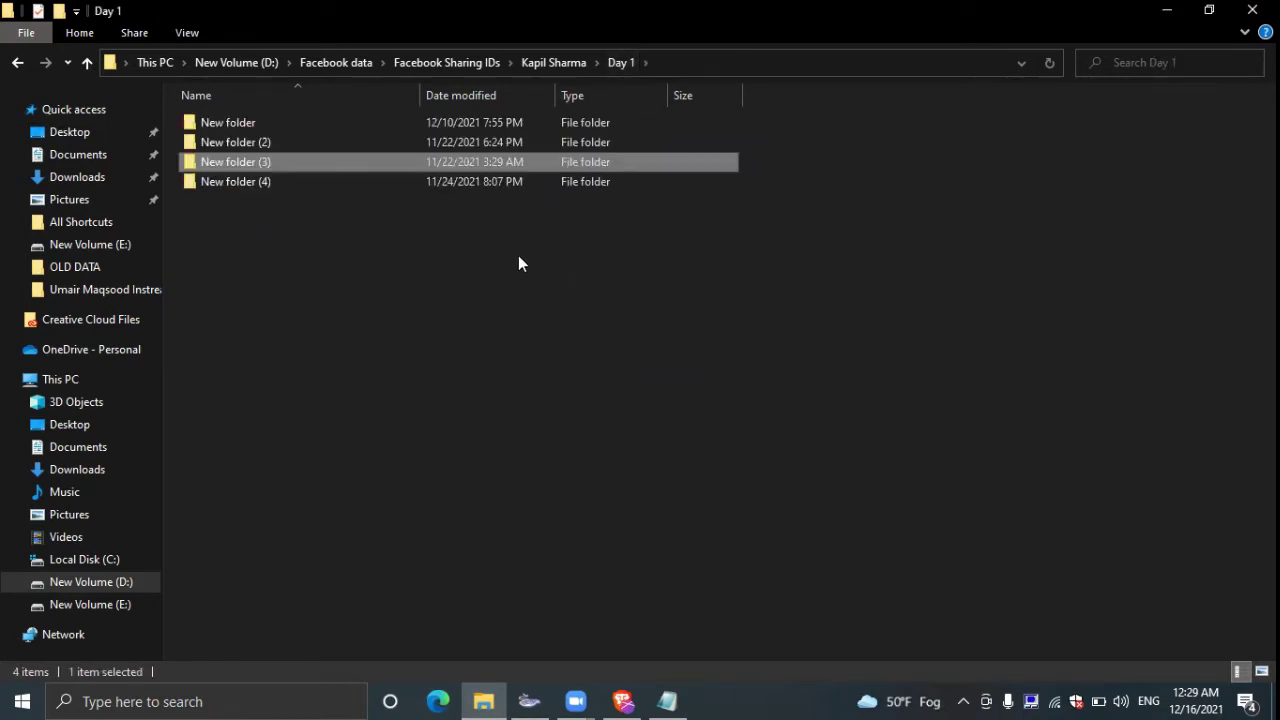
{"action": "left_click", "coordinate": [340, 281]}
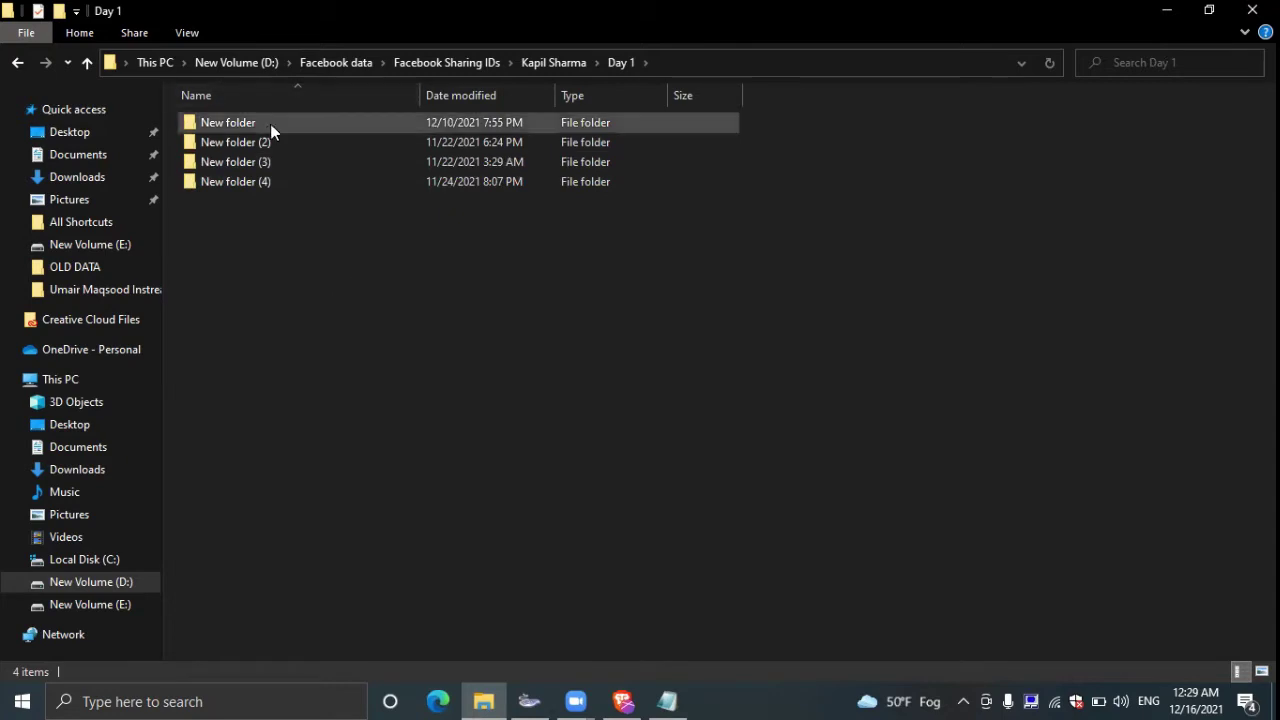
Step: Launch the Chrome-040 profile shortcut from New folder inside Day 1
{"action": "double_click", "coordinate": [267, 126]}
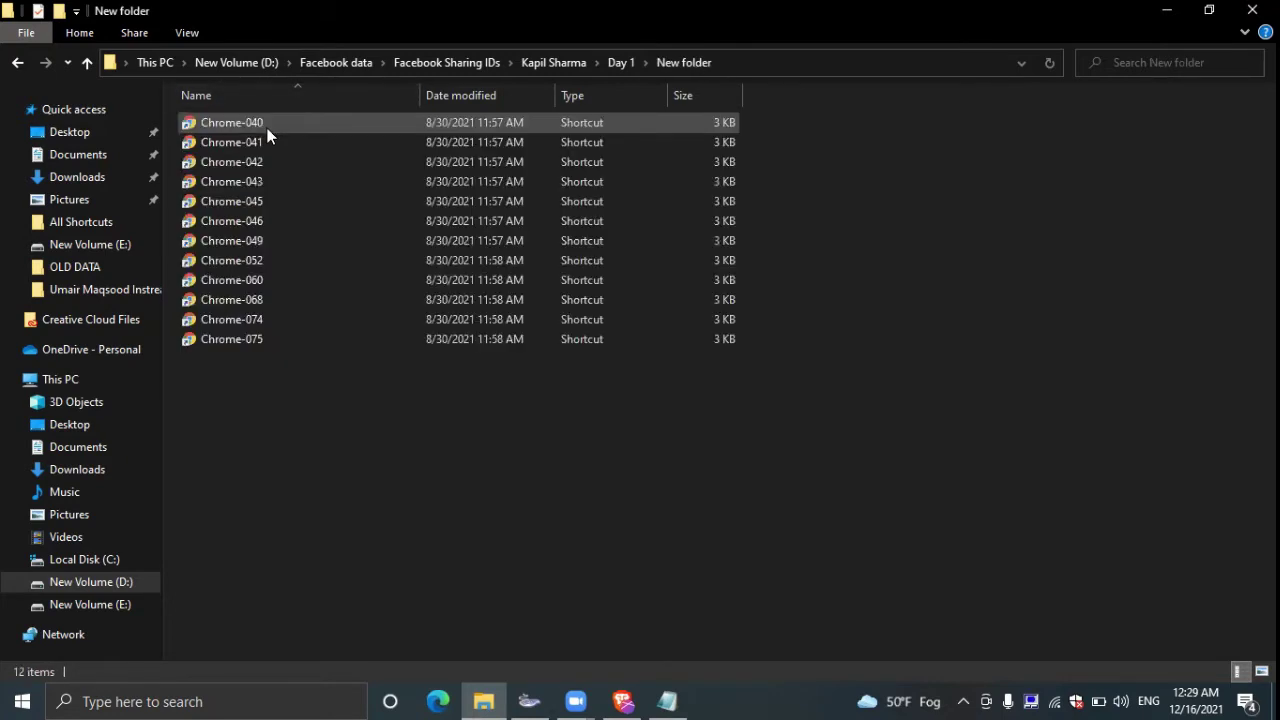
{"action": "left_click", "coordinate": [250, 128]}
{"action": "left_click", "coordinate": [276, 495]}
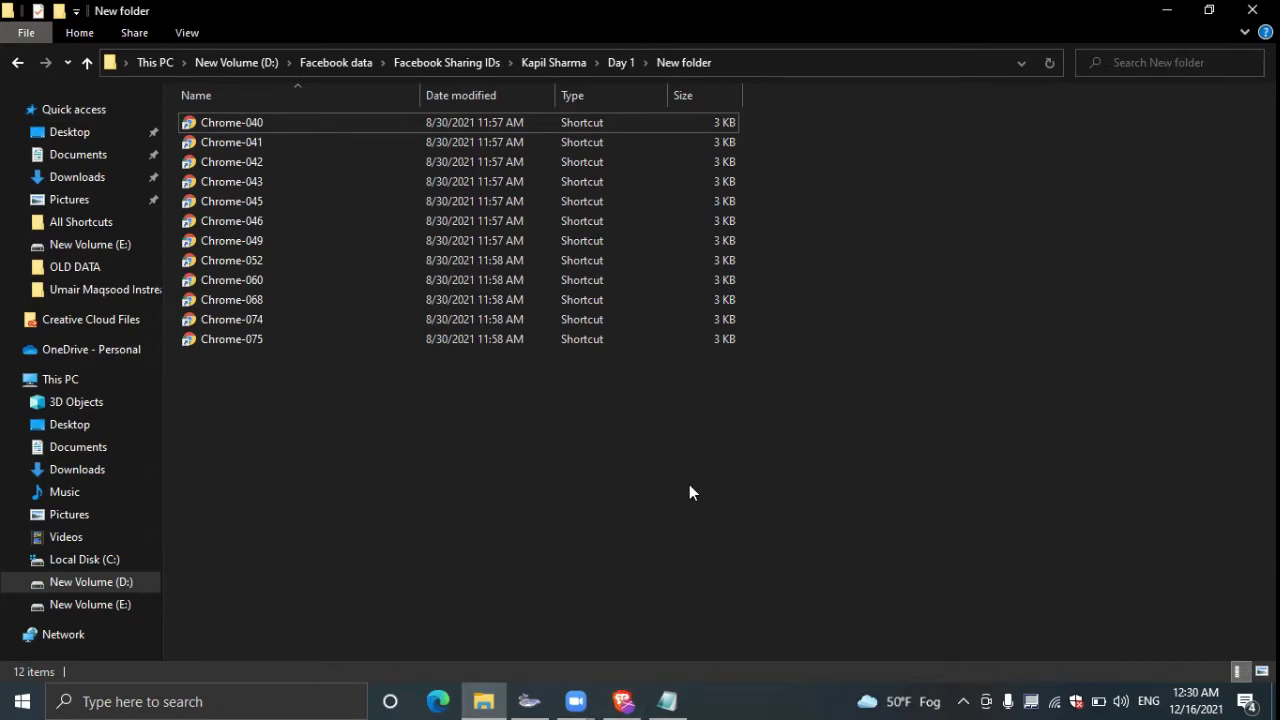
{"action": "left_click", "coordinate": [618, 62]}
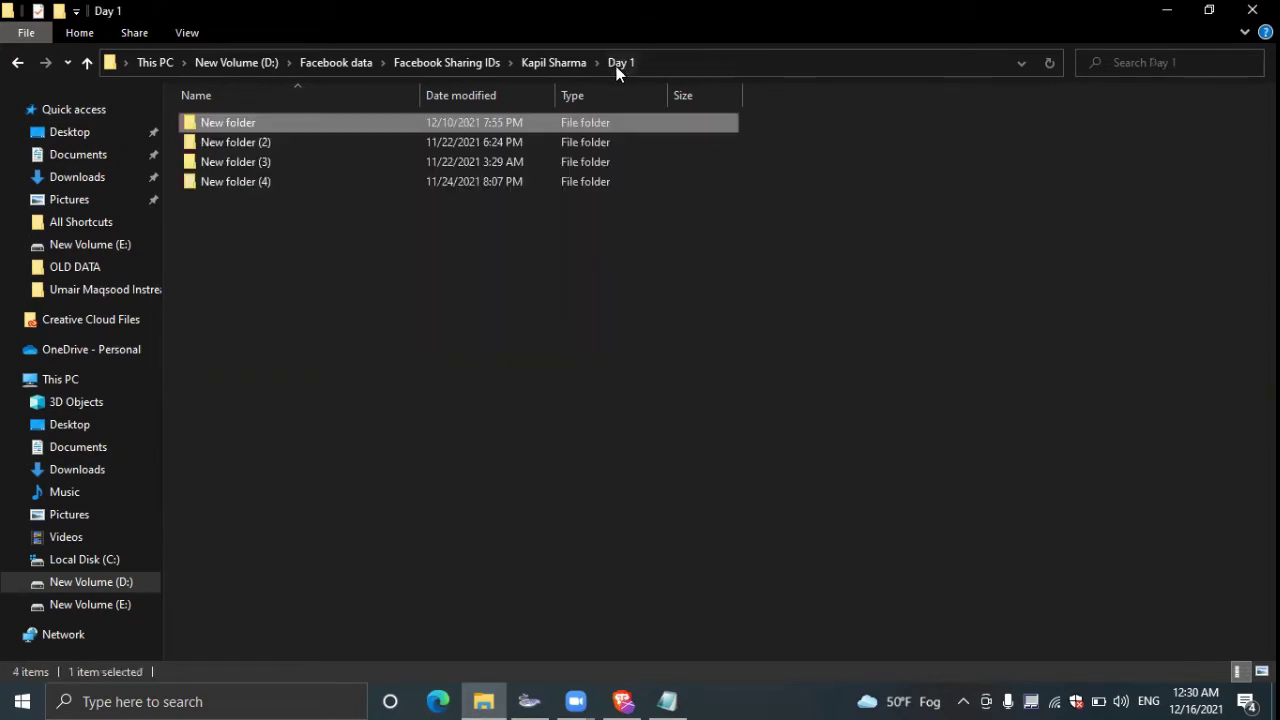
{"action": "double_click", "coordinate": [306, 122]}
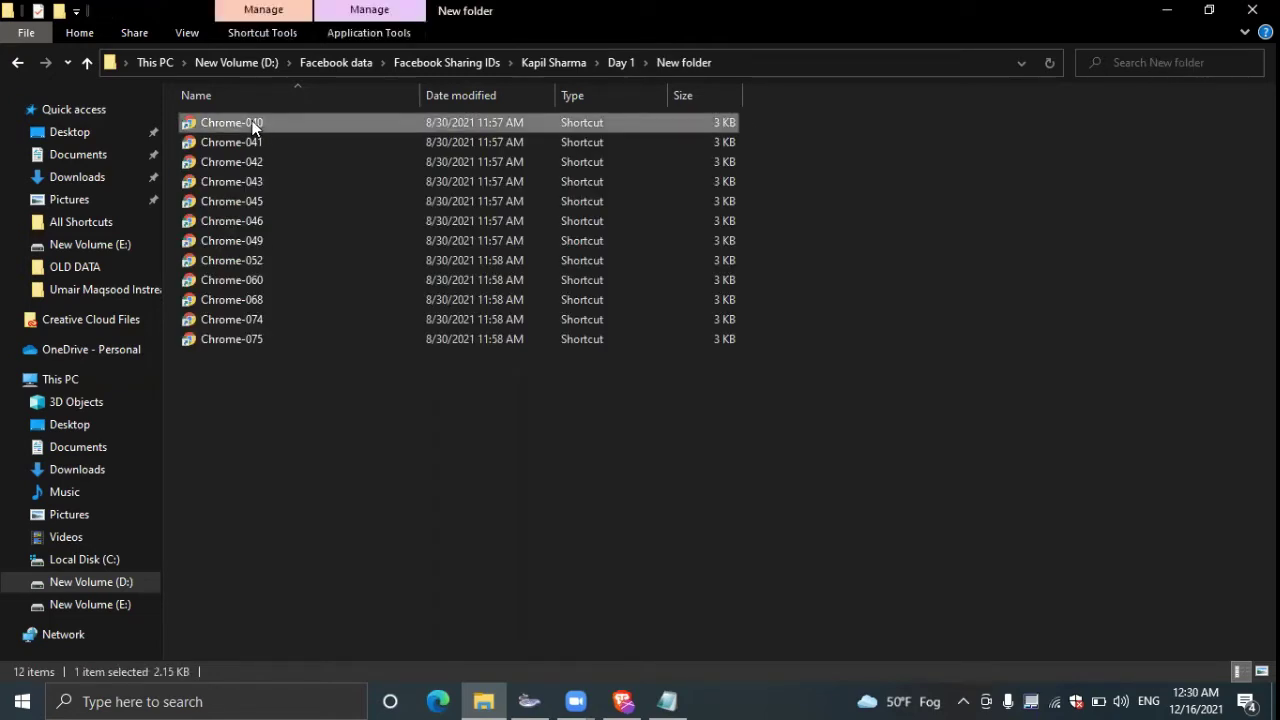
{"action": "double_click", "coordinate": [253, 122]}
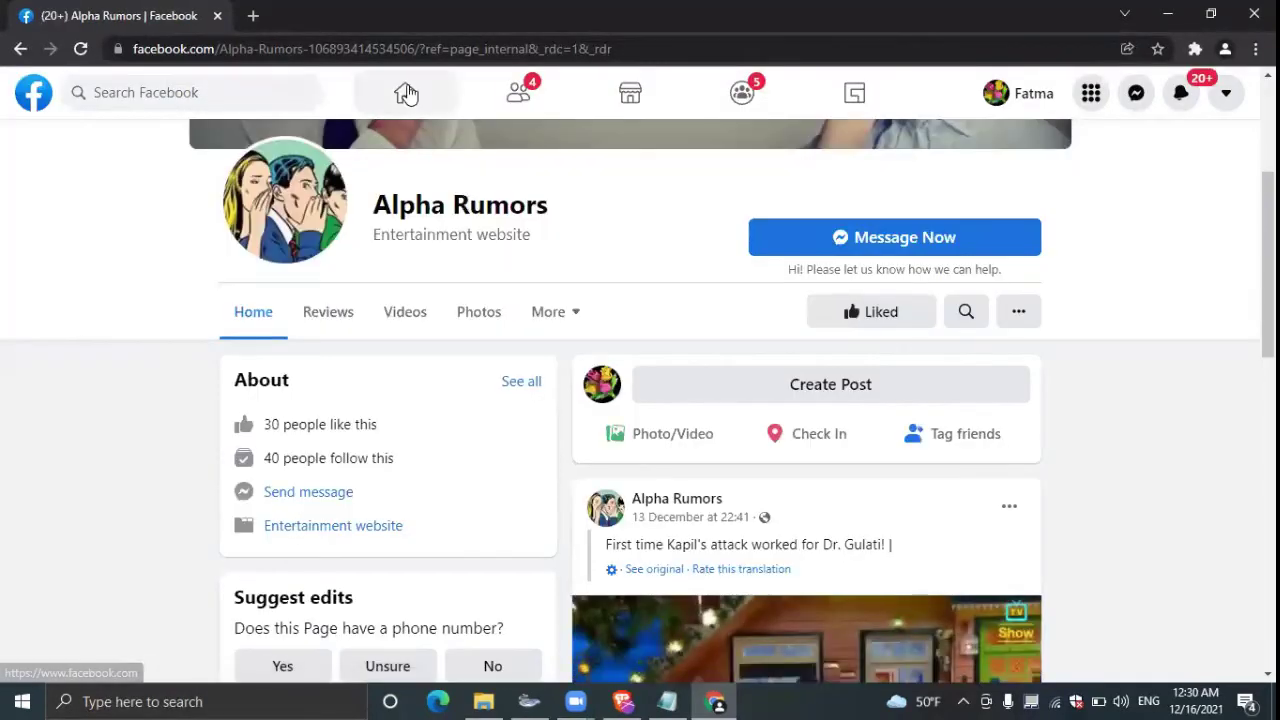
Step: Go to the Facebook home feed and search Facebook for "kapil sharma"
{"action": "left_click", "coordinate": [407, 93]}
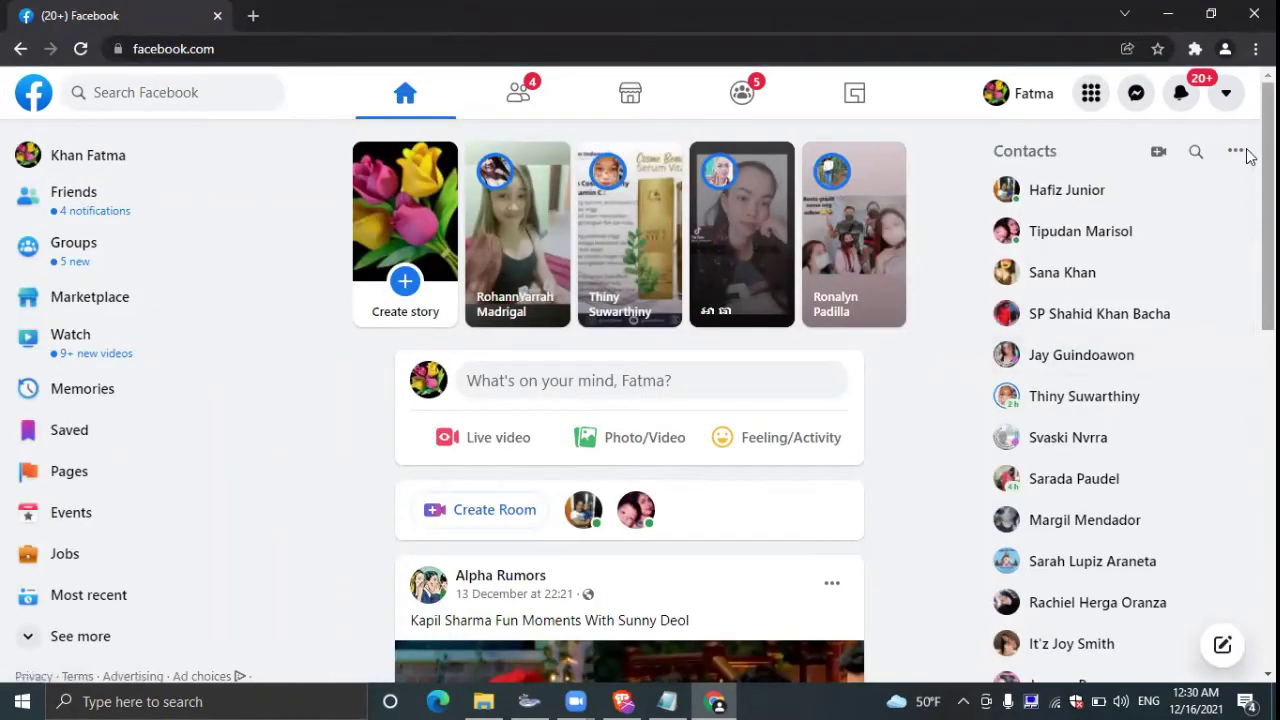
{"action": "left_click", "coordinate": [184, 93]}
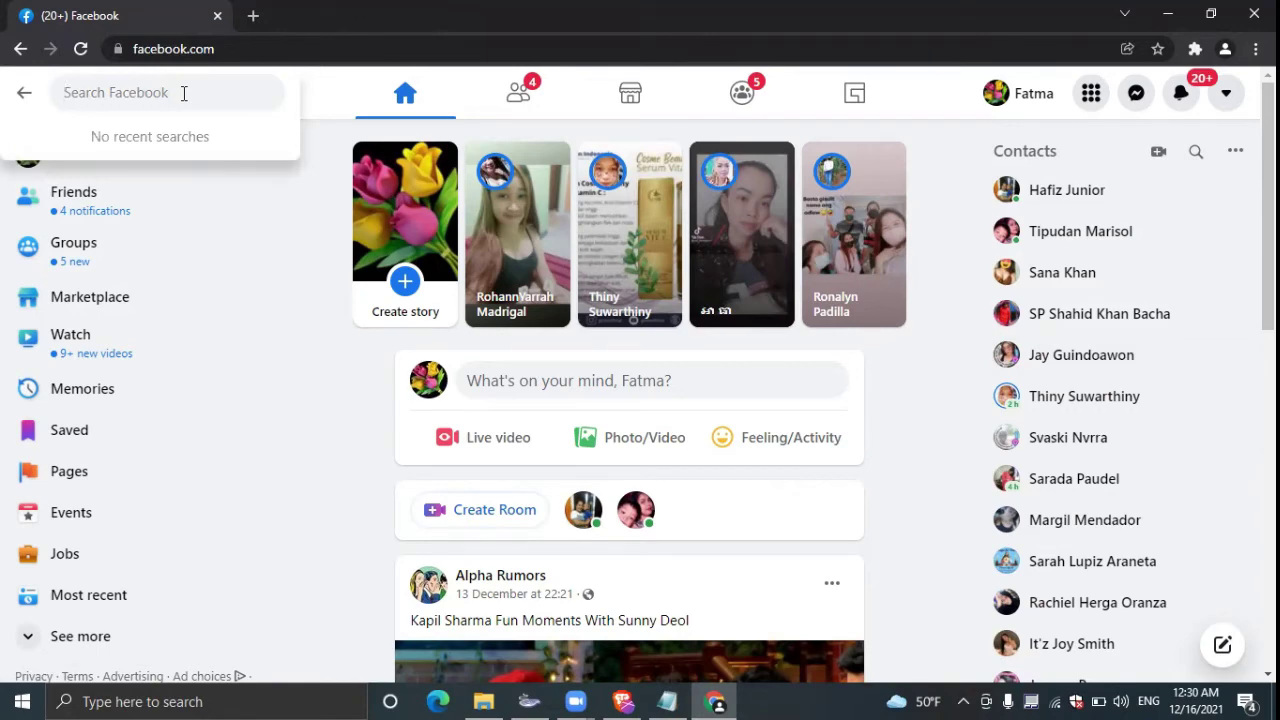
{"action": "type", "text": "kapil sa"}
{"action": "key", "text": "BackSpace"}
{"action": "type", "text": "harm"}
{"action": "key", "text": "Return"}
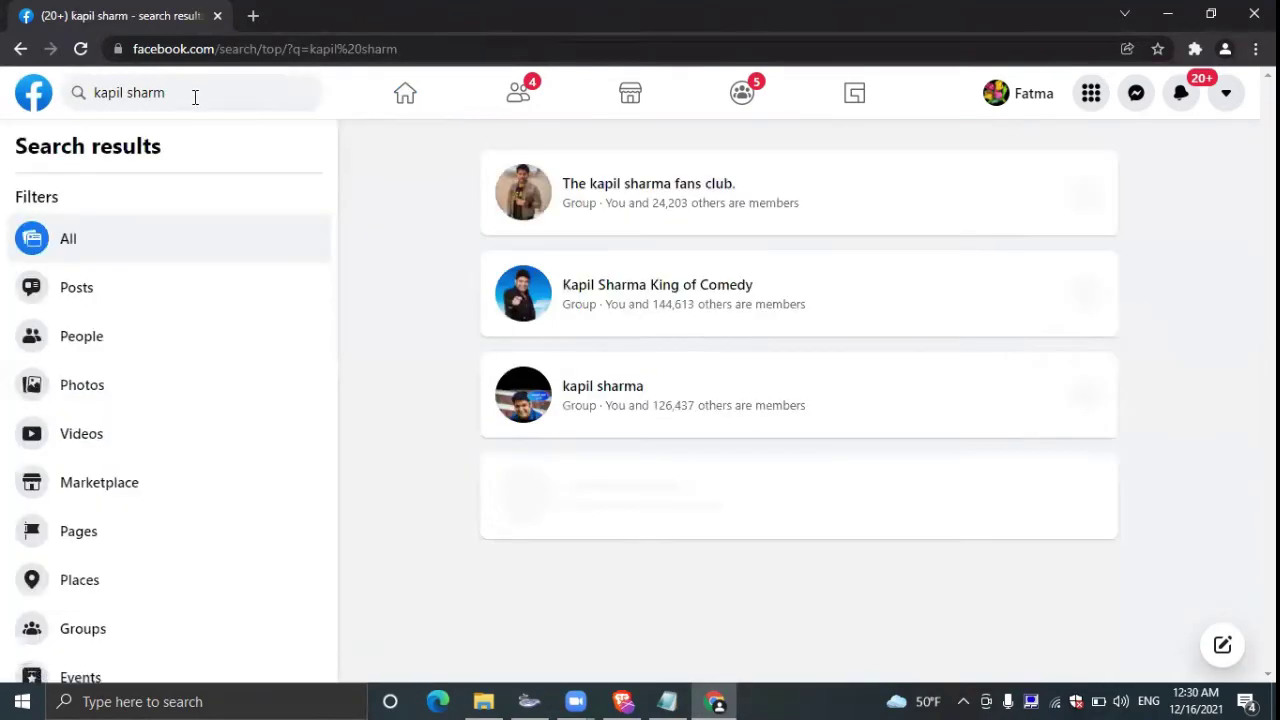
{"action": "left_click", "coordinate": [193, 93]}
{"action": "left_click", "coordinate": [194, 94]}
{"action": "type", "text": "z"}
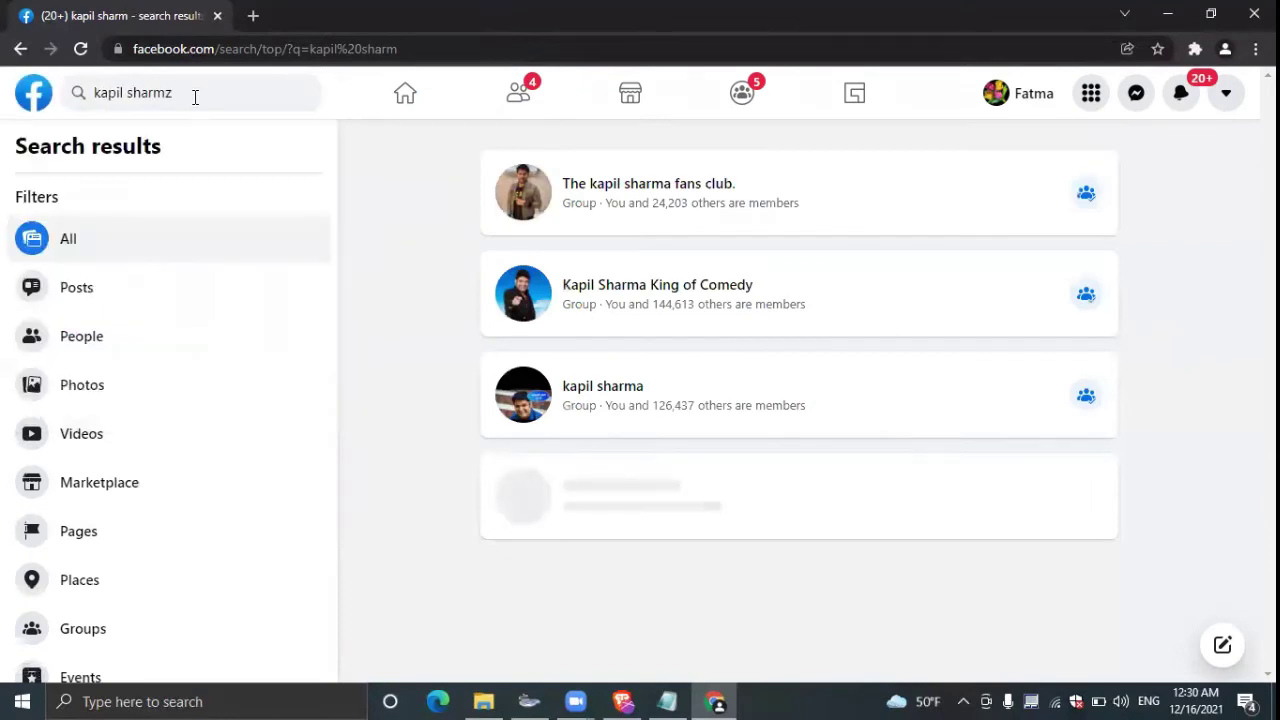
{"action": "key", "text": "Return"}
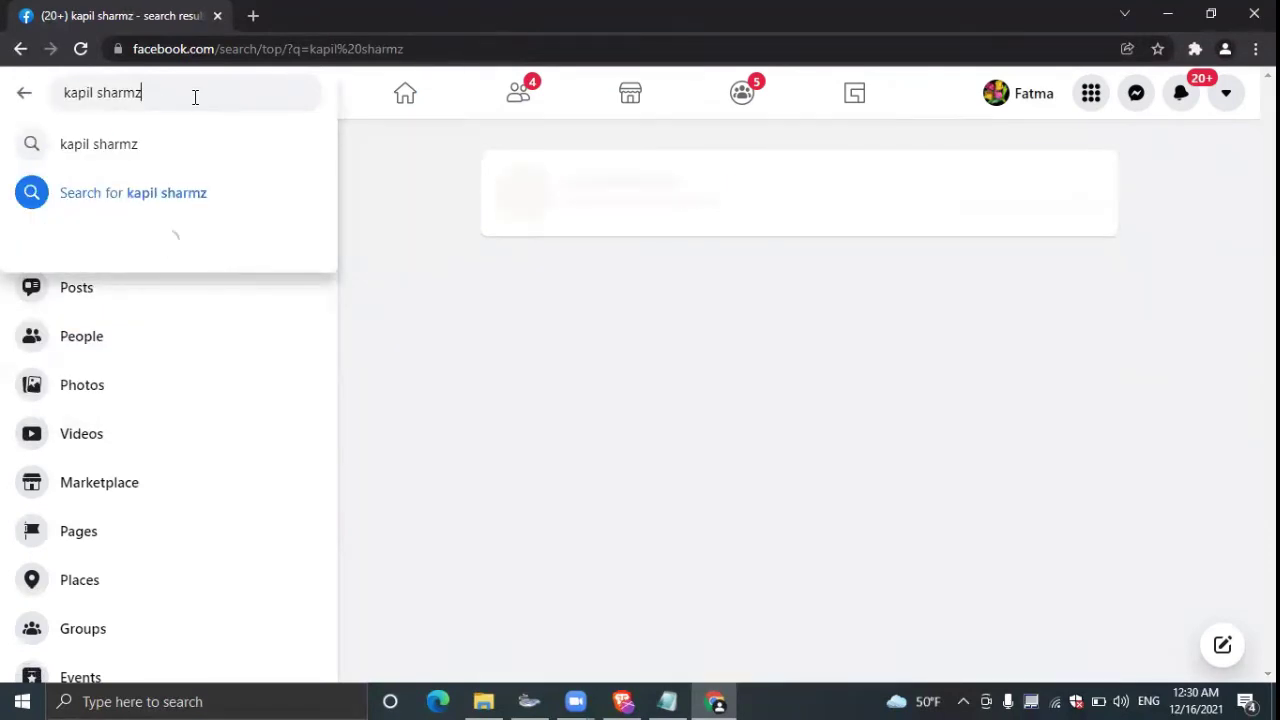
{"action": "key", "text": "BackSpace"}
{"action": "type", "text": "a"}
{"action": "key", "text": "Return"}
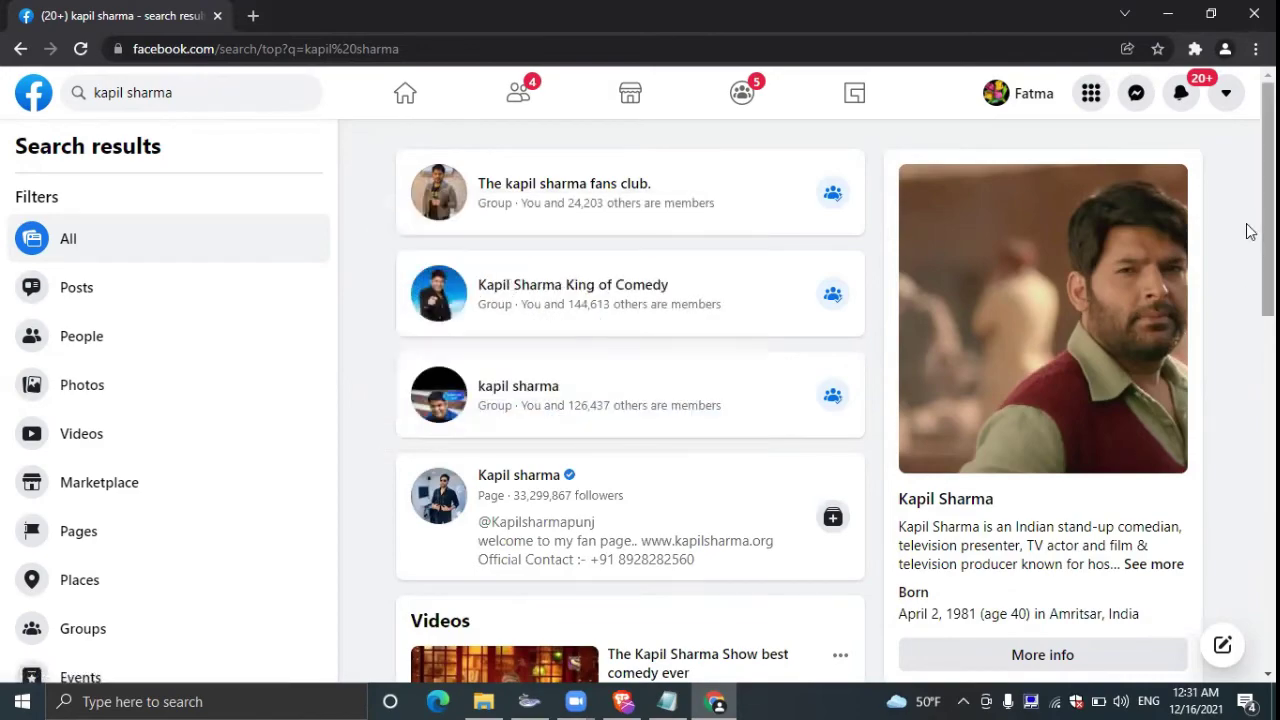
Step: Look through the search results and open The kapil sharma fans club. group in a new tab
{"action": "scroll", "coordinate": [1249, 372], "scroll_direction": "down", "scroll_amount": 3}
{"action": "scroll", "coordinate": [1249, 400], "scroll_direction": "down", "scroll_amount": 3}
{"action": "scroll", "coordinate": [1249, 400], "scroll_direction": "up", "scroll_amount": 1}
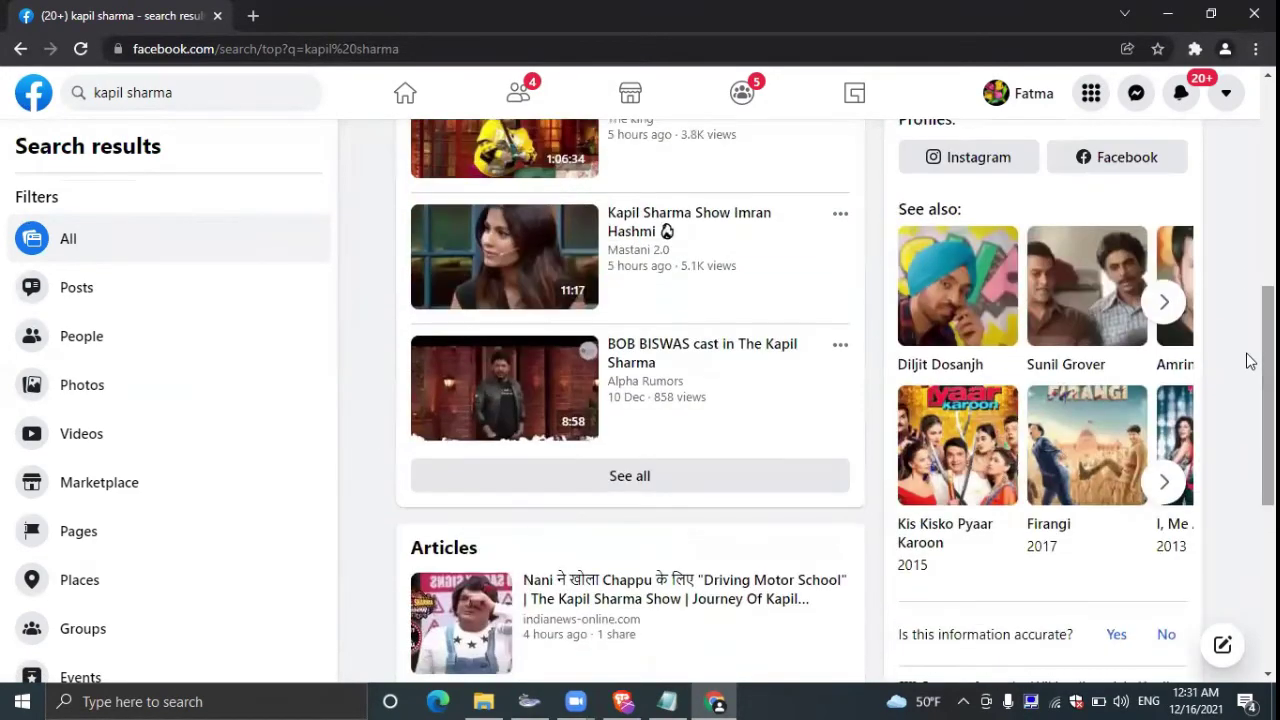
{"action": "scroll", "coordinate": [1249, 500], "scroll_direction": "down", "scroll_amount": 4}
{"action": "scroll", "coordinate": [1249, 545], "scroll_direction": "up", "scroll_amount": 6}
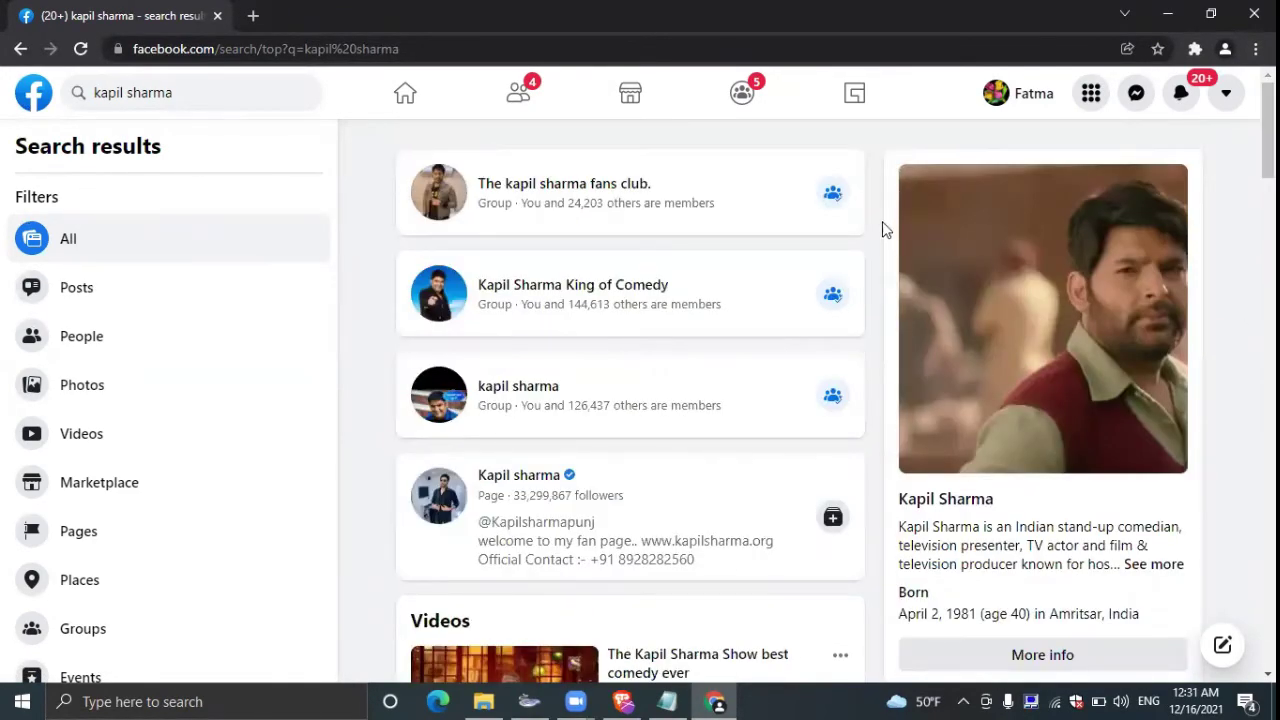
{"action": "middle_click", "coordinate": [586, 185]}
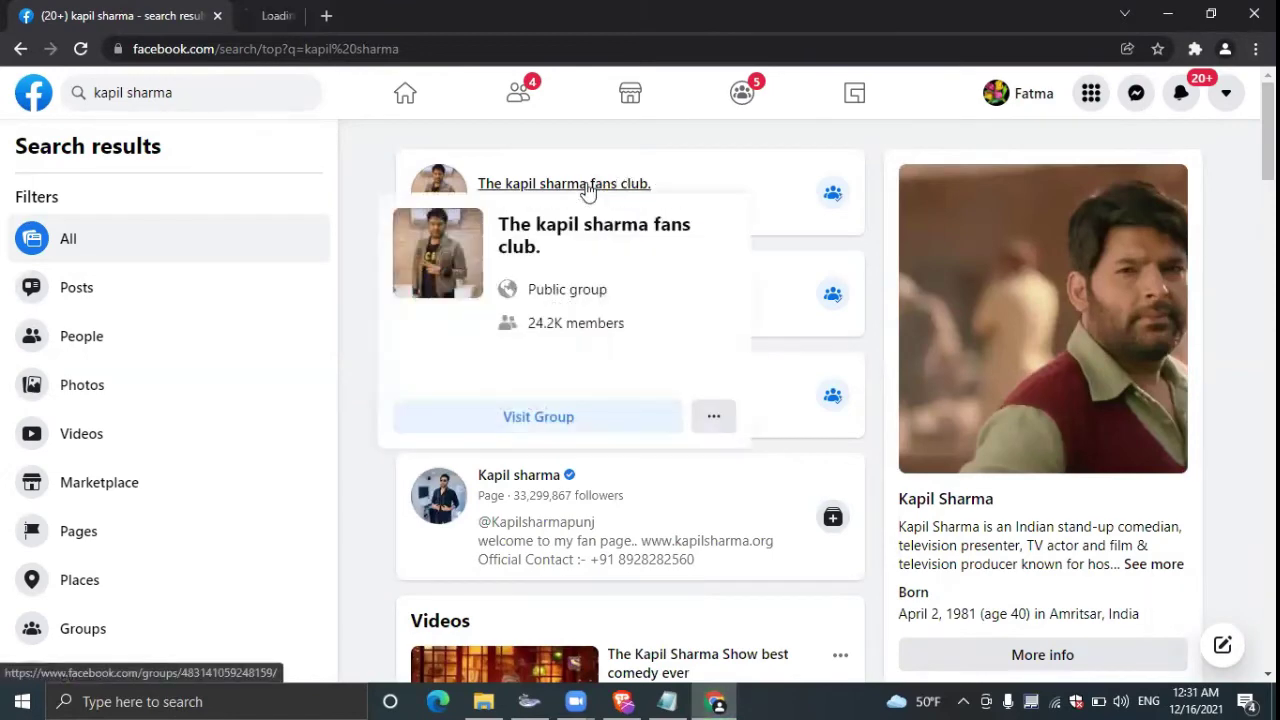
{"action": "left_click", "coordinate": [338, 36]}
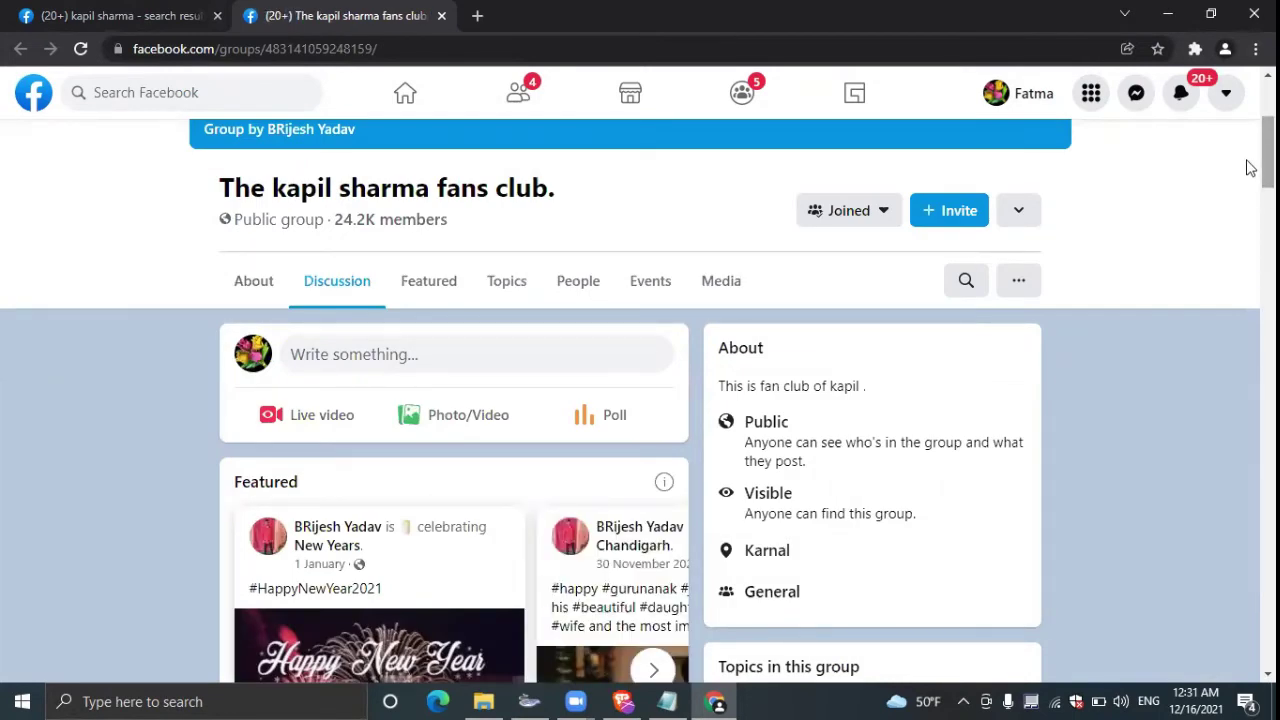
Step: Examine the posts and shared videos in the group's discussion feed
{"action": "scroll", "coordinate": [1247, 167], "scroll_direction": "down", "scroll_amount": 5}
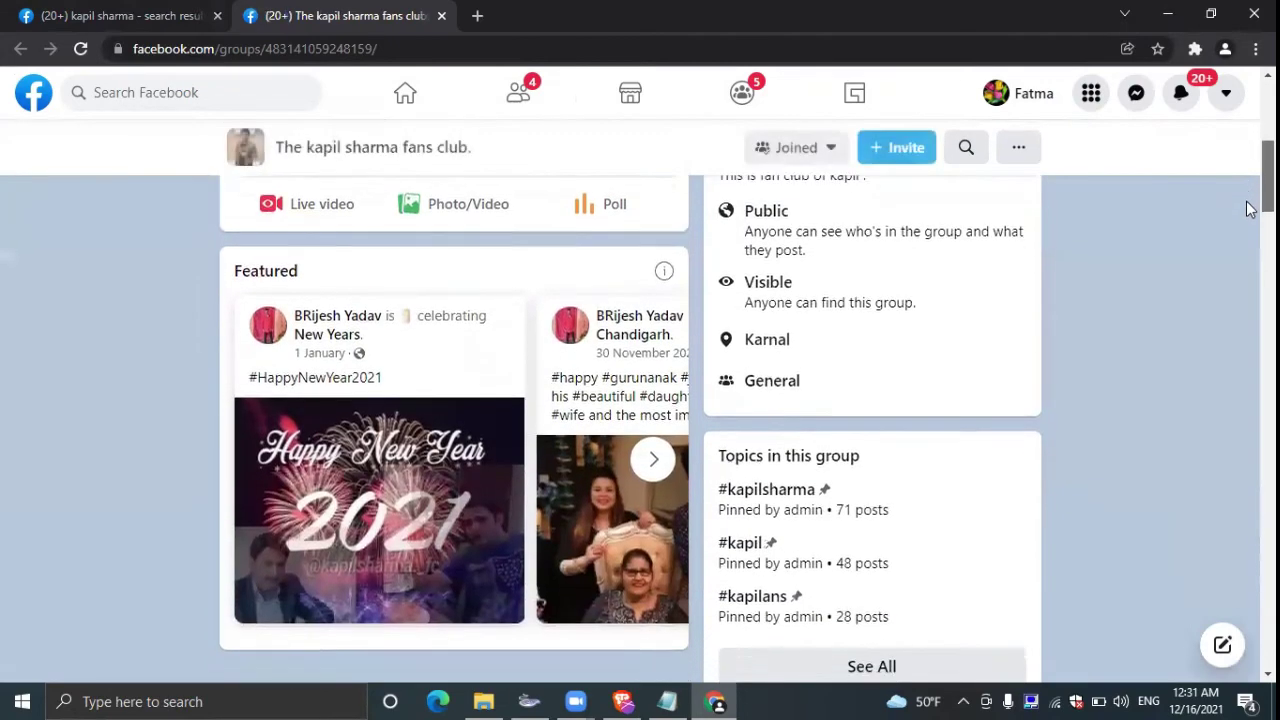
{"action": "scroll", "coordinate": [1248, 400], "scroll_direction": "down", "scroll_amount": 10}
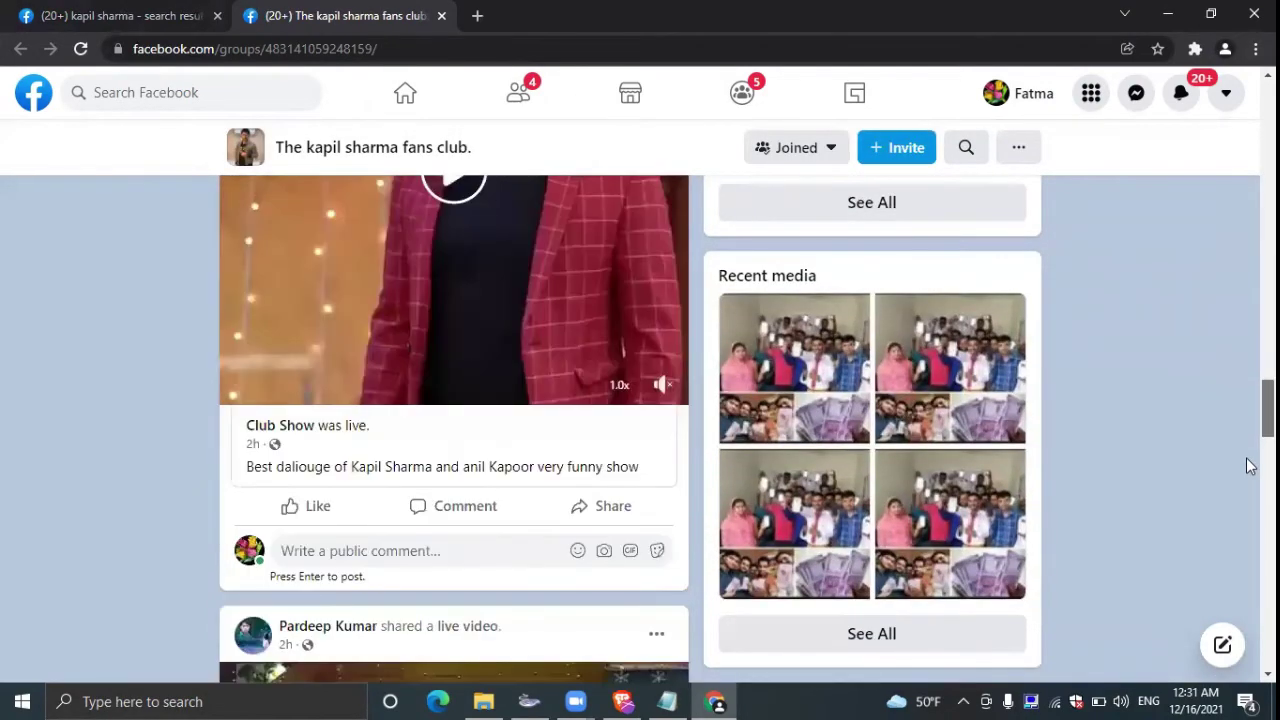
{"action": "scroll", "coordinate": [1248, 440], "scroll_direction": "down", "scroll_amount": 12}
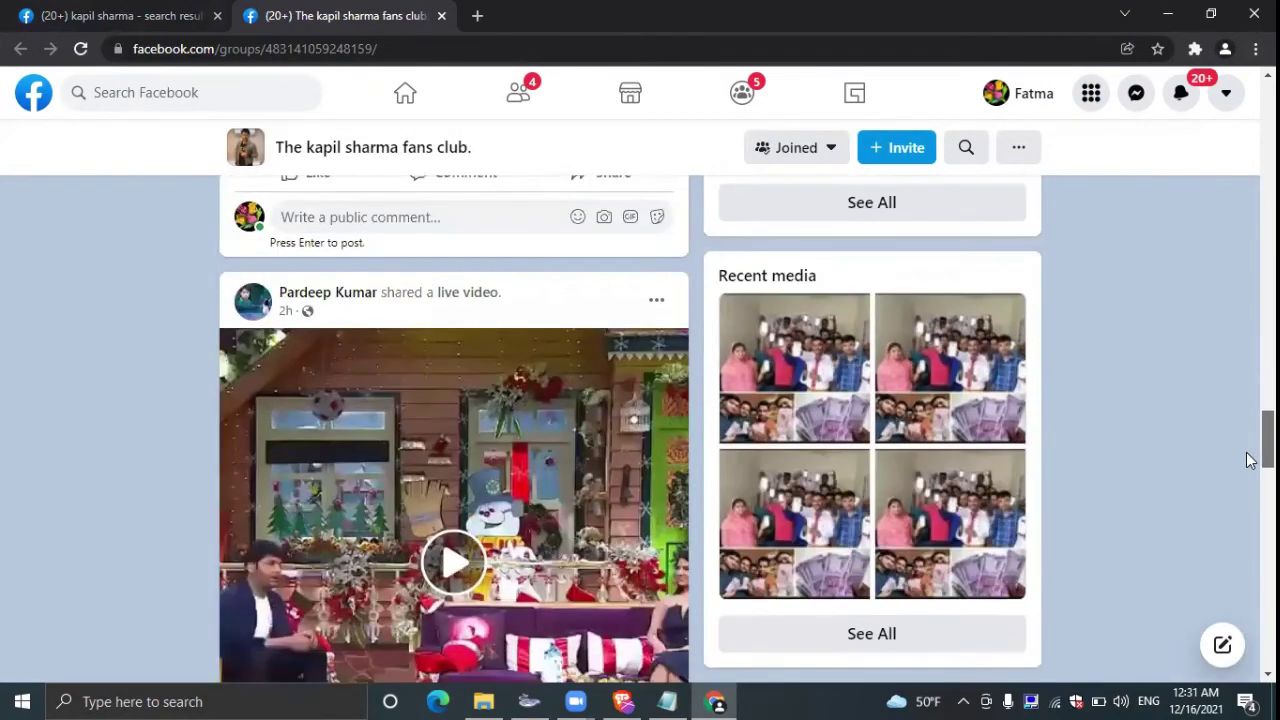
{"action": "scroll", "coordinate": [1247, 480], "scroll_direction": "up", "scroll_amount": 9}
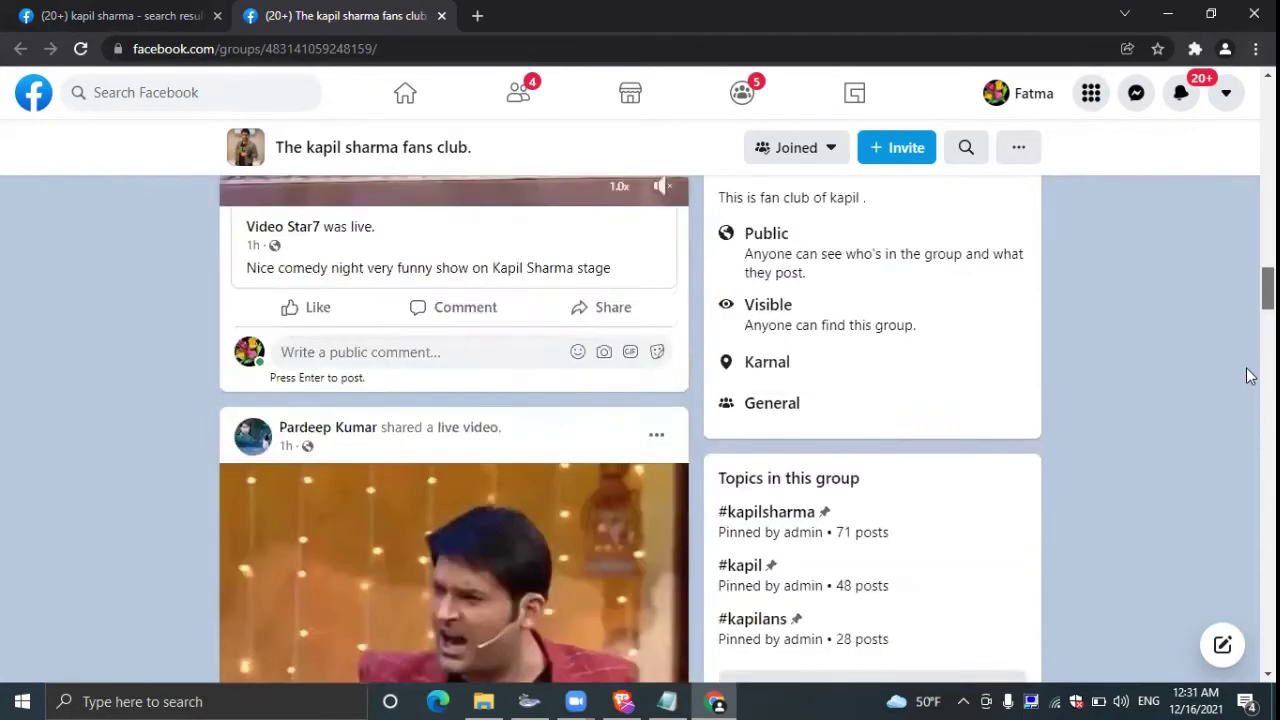
{"action": "scroll", "coordinate": [1248, 390], "scroll_direction": "down", "scroll_amount": 1}
{"action": "scroll", "coordinate": [1250, 440], "scroll_direction": "down", "scroll_amount": 10}
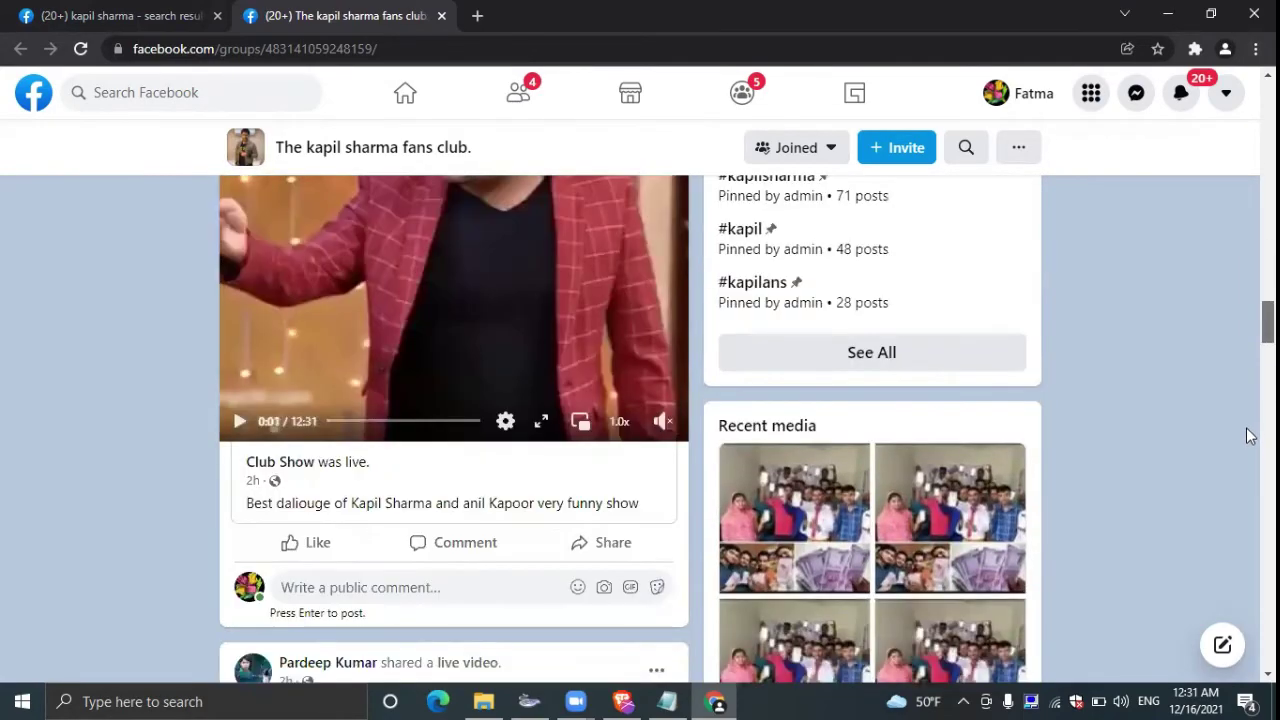
{"action": "scroll", "coordinate": [1248, 540], "scroll_direction": "down", "scroll_amount": 12}
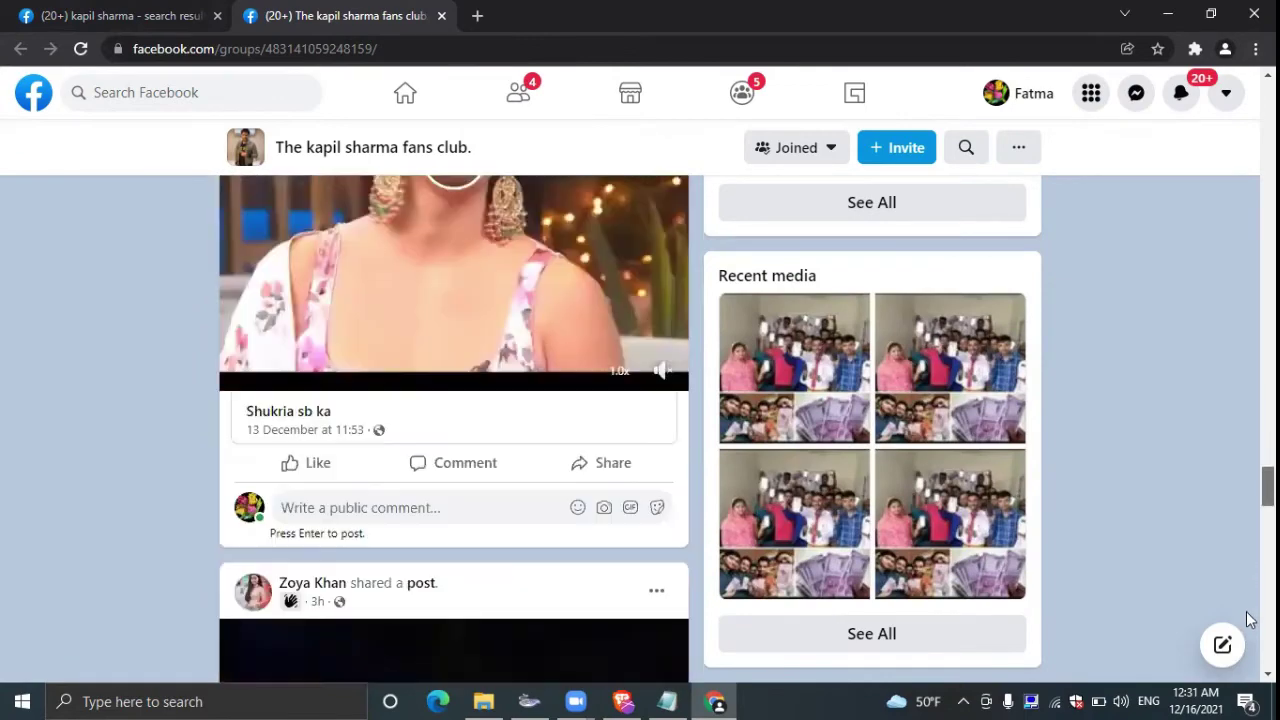
{"action": "scroll", "coordinate": [1247, 690], "scroll_direction": "up", "scroll_amount": 1}
{"action": "scroll", "coordinate": [1247, 690], "scroll_direction": "down", "scroll_amount": 3}
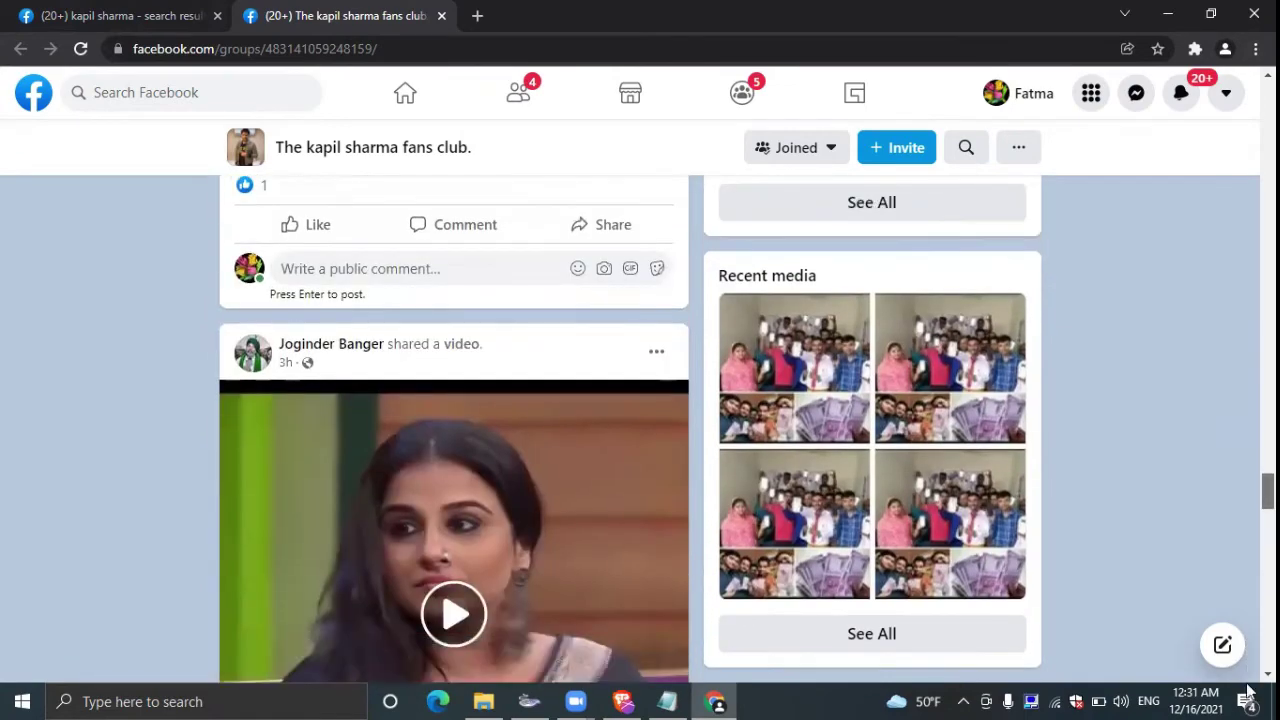